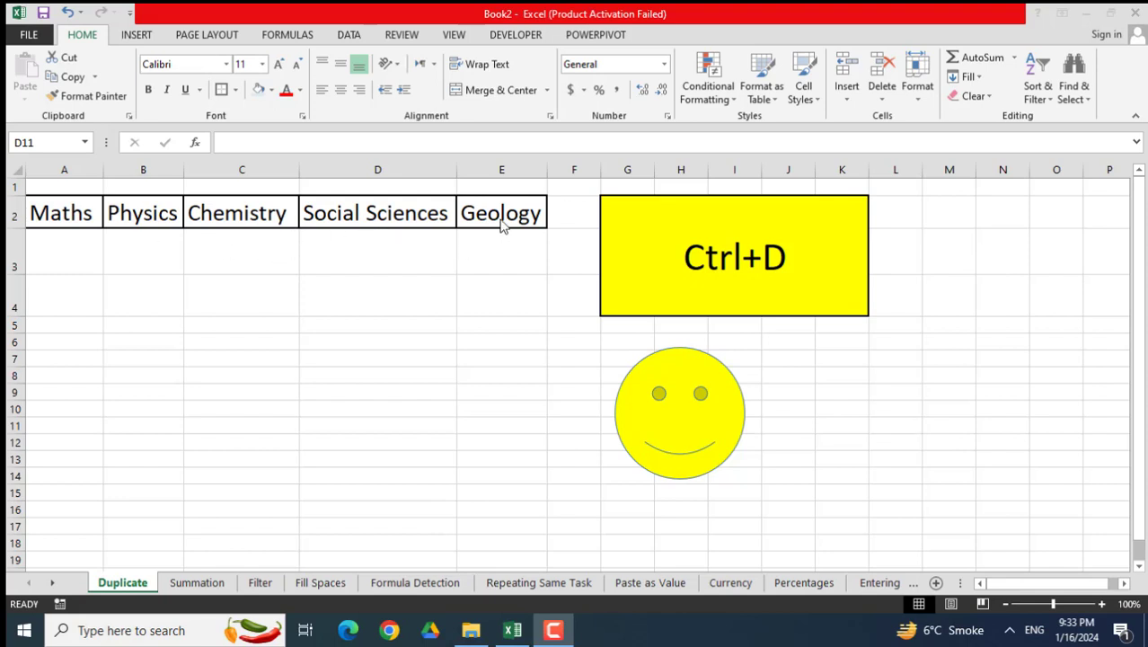
Duplicate the Maths entry from A2 down into cells A3 through A6, one cell at a time
{"action": "left_click", "coordinate": [78, 263]}
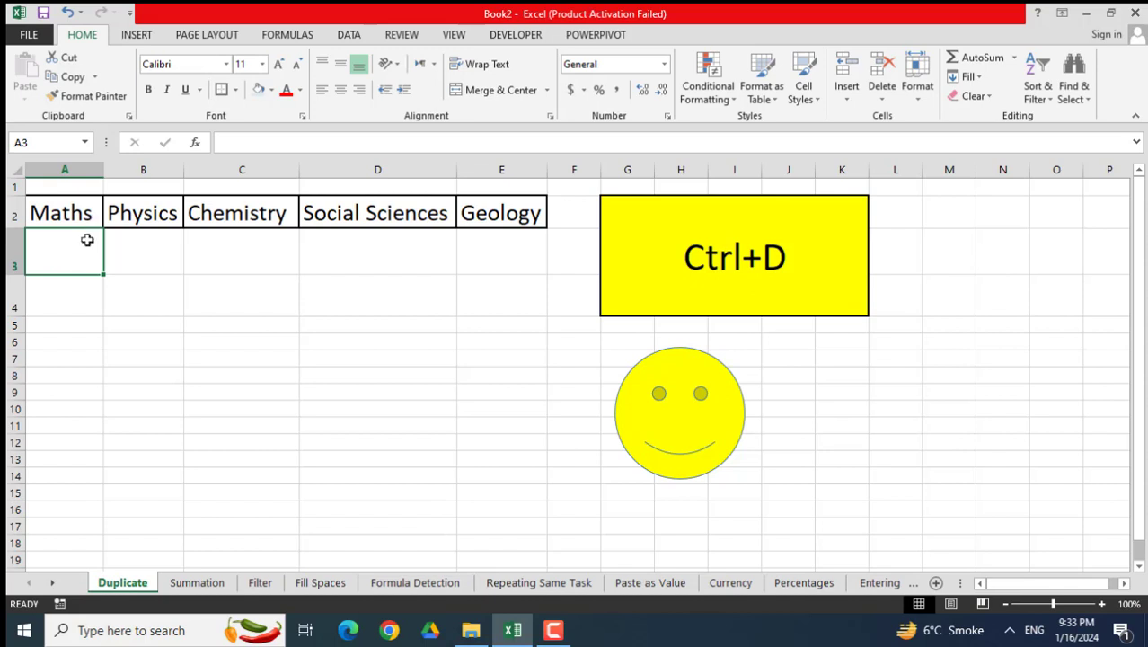
{"action": "key", "text": "ctrl+d"}
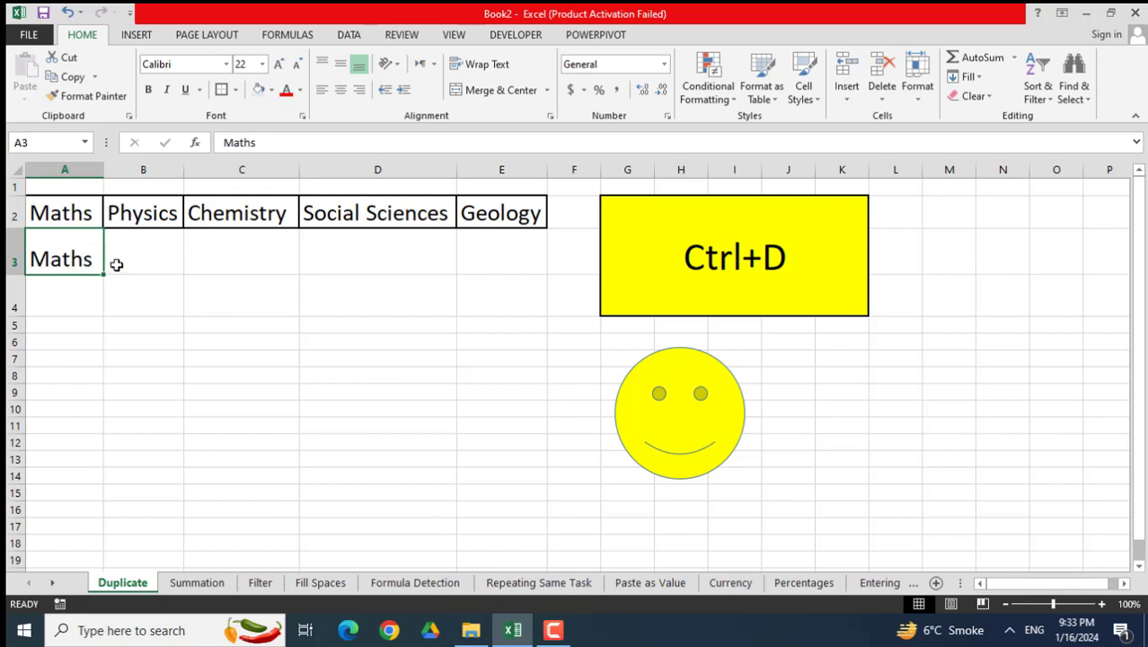
{"action": "left_click", "coordinate": [72, 291]}
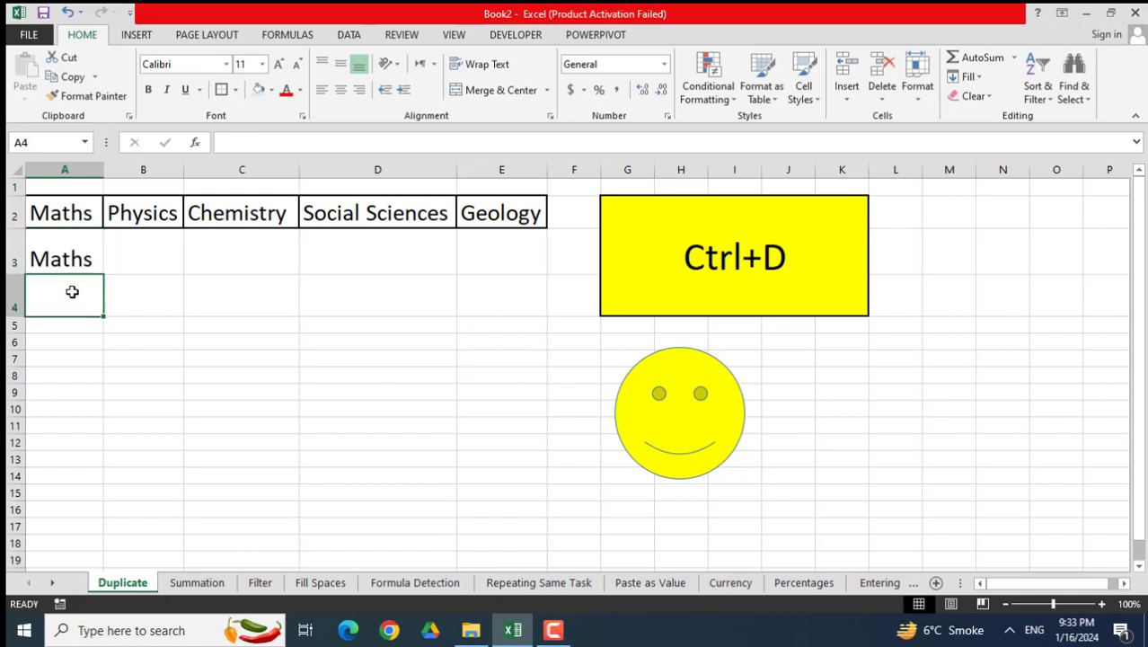
{"action": "key", "text": "ctrl+d"}
{"action": "left_click", "coordinate": [72, 328]}
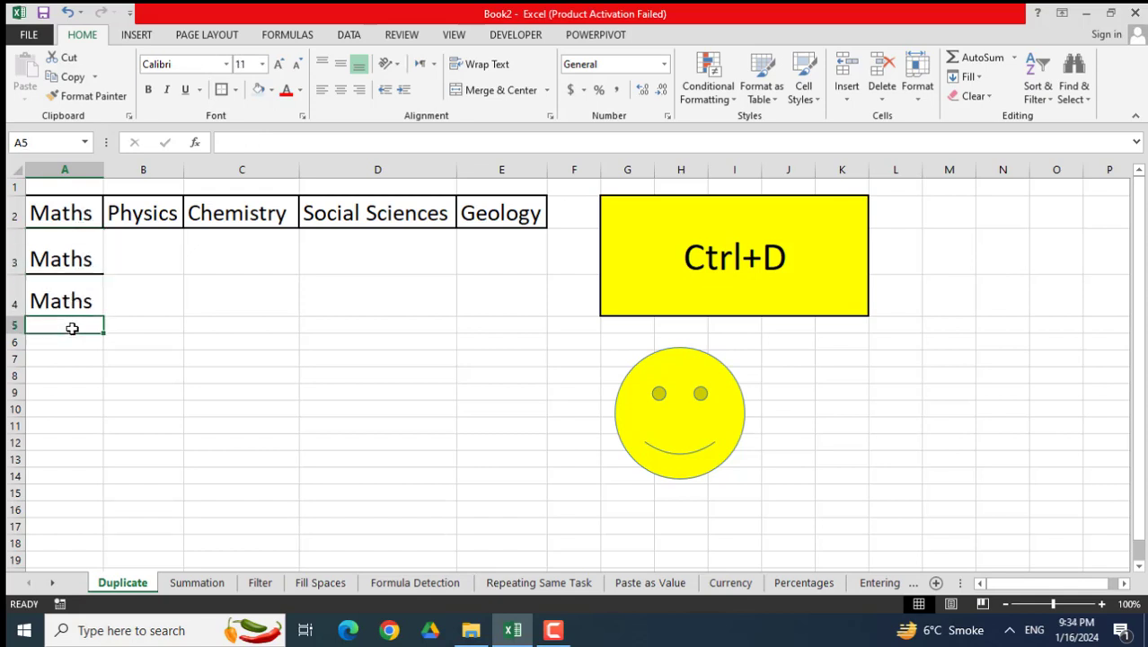
{"action": "key", "text": "ctrl+d"}
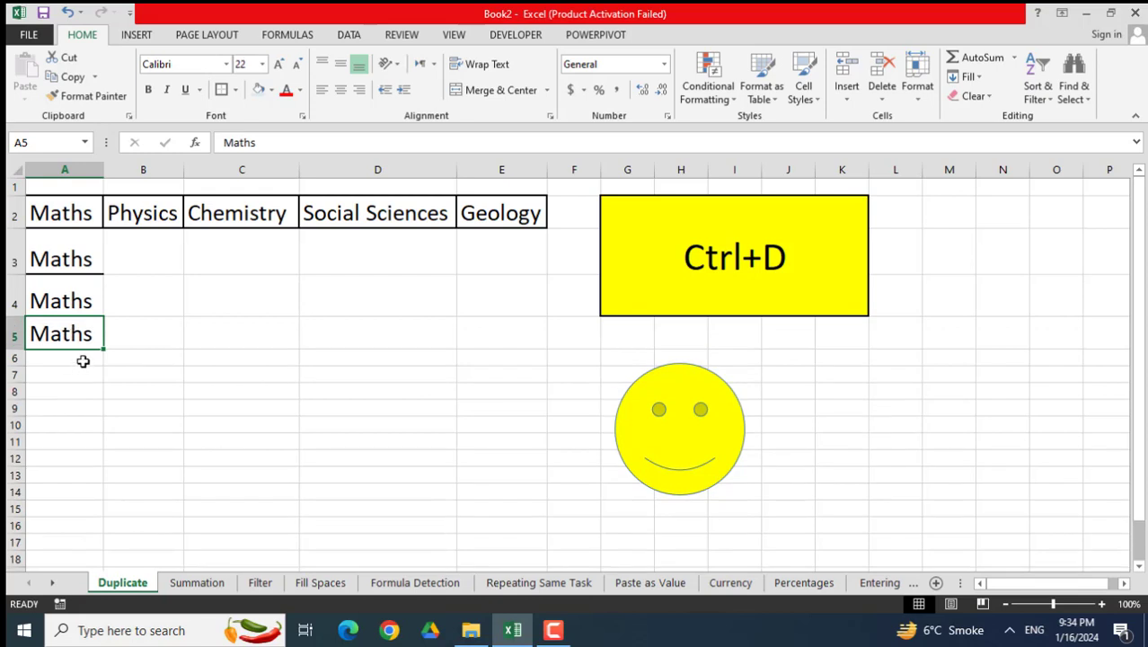
{"action": "left_click", "coordinate": [83, 360]}
{"action": "key", "text": "ctrl+d"}
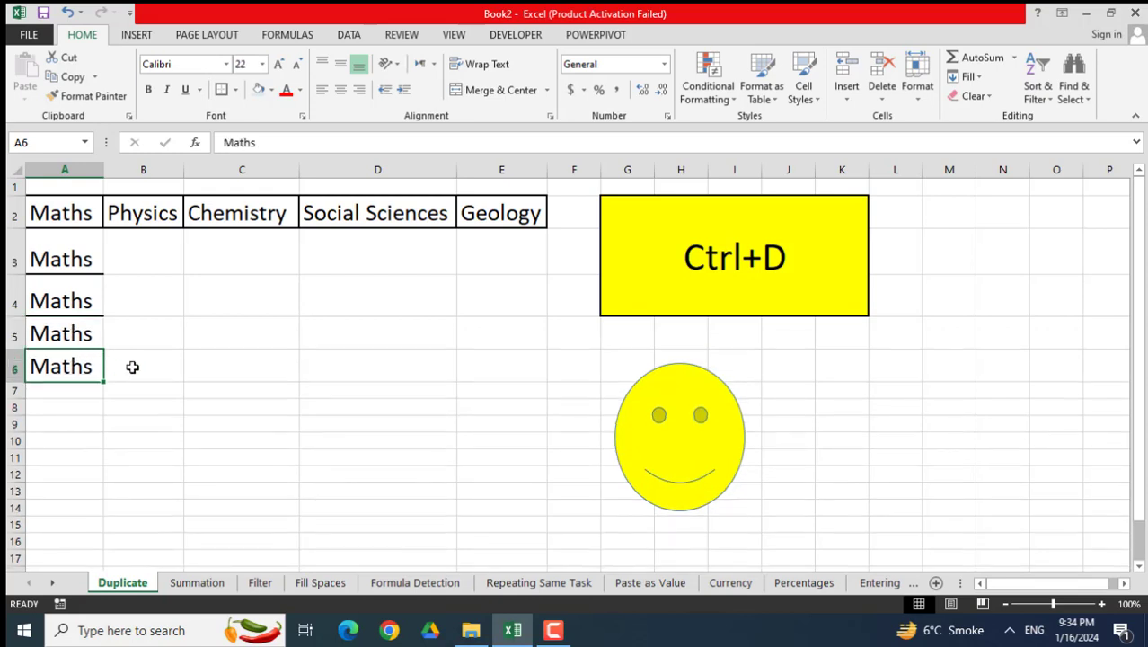
Duplicate the Physics, Chemistry, Social Sciences and Geology entries down into B3:E6, one row at a time
{"action": "left_click", "coordinate": [133, 364]}
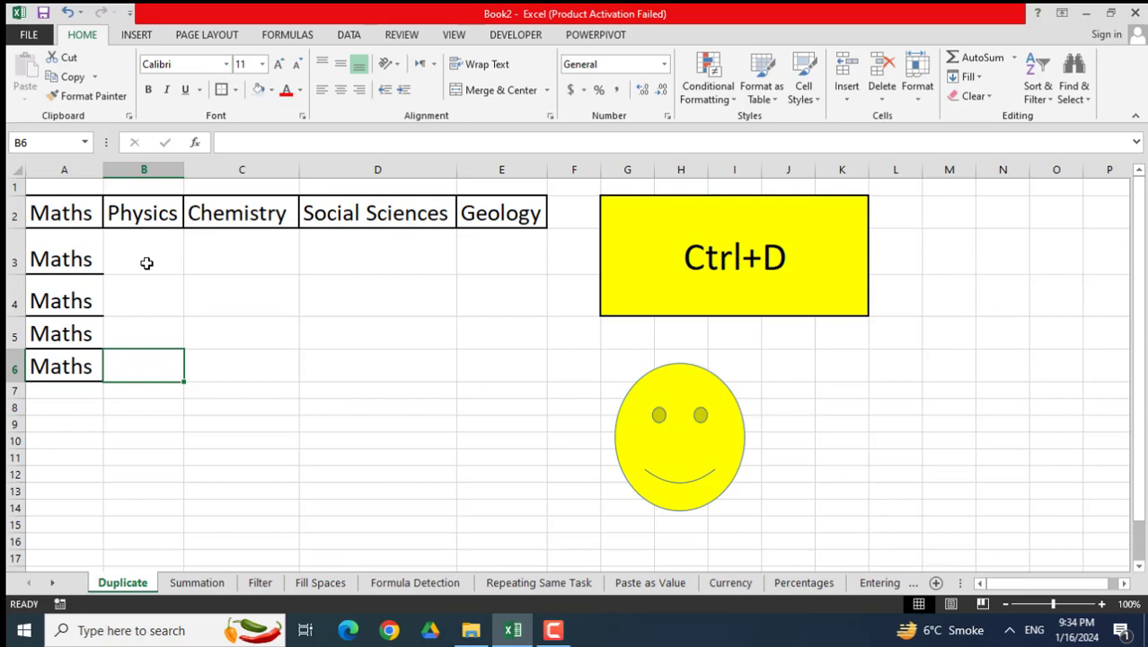
{"action": "left_click_drag", "start_coordinate": [147, 262], "coordinate": [479, 253]}
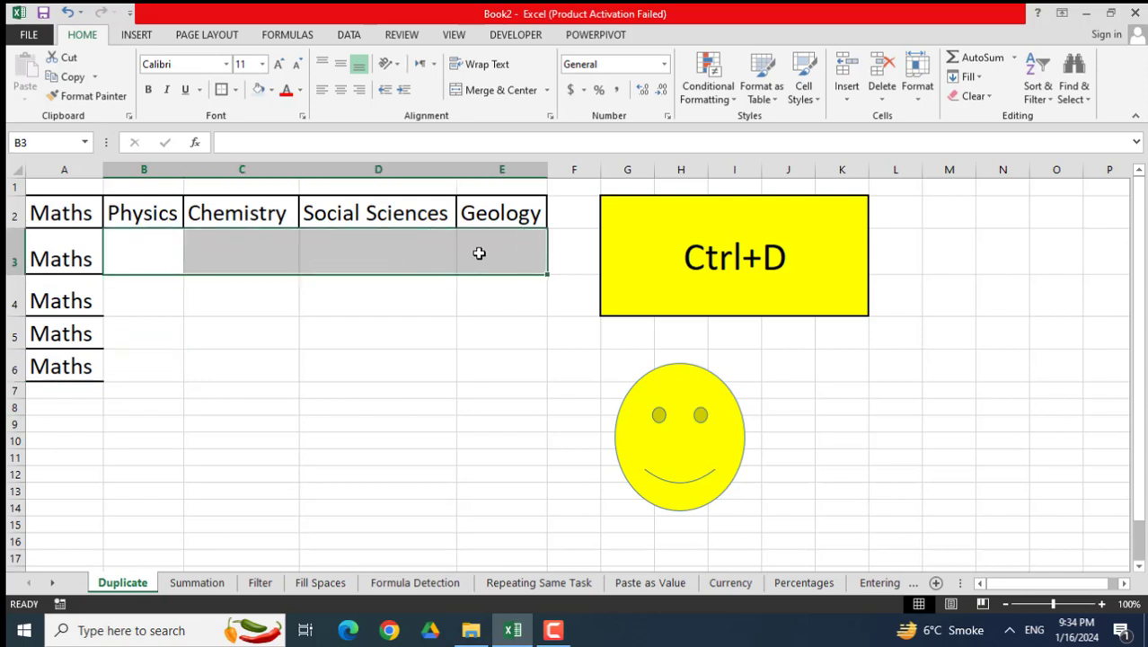
{"action": "key", "text": "ctrl+d"}
{"action": "left_click_drag", "start_coordinate": [156, 292], "coordinate": [499, 305]}
{"action": "key", "text": "ctrl+d"}
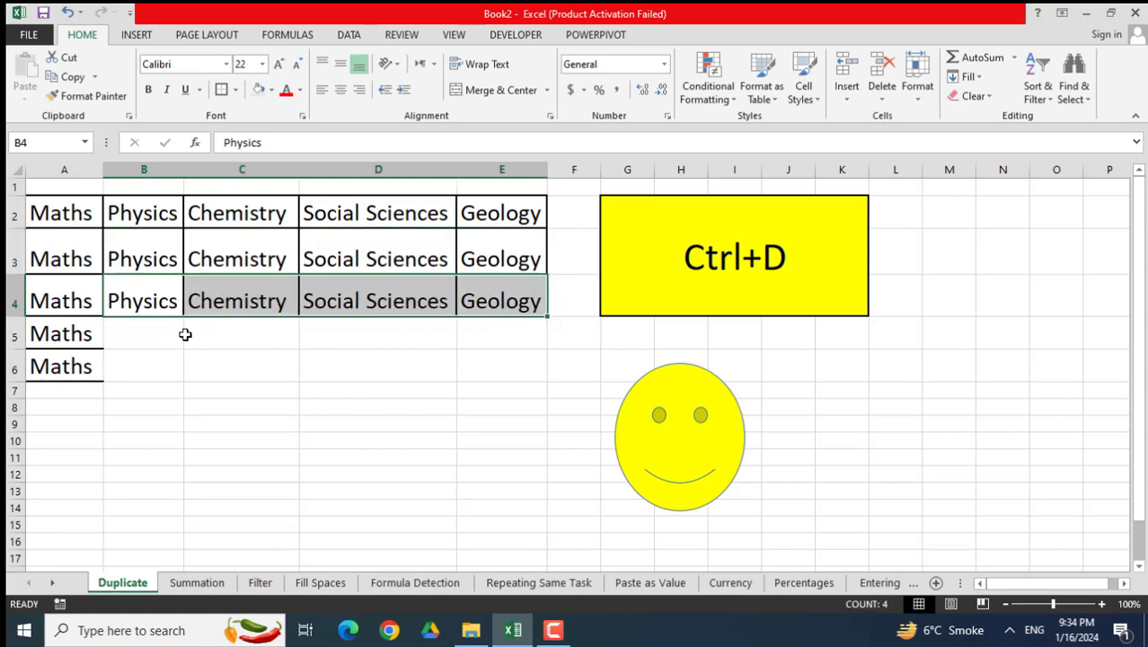
{"action": "left_click_drag", "start_coordinate": [185, 335], "coordinate": [489, 333]}
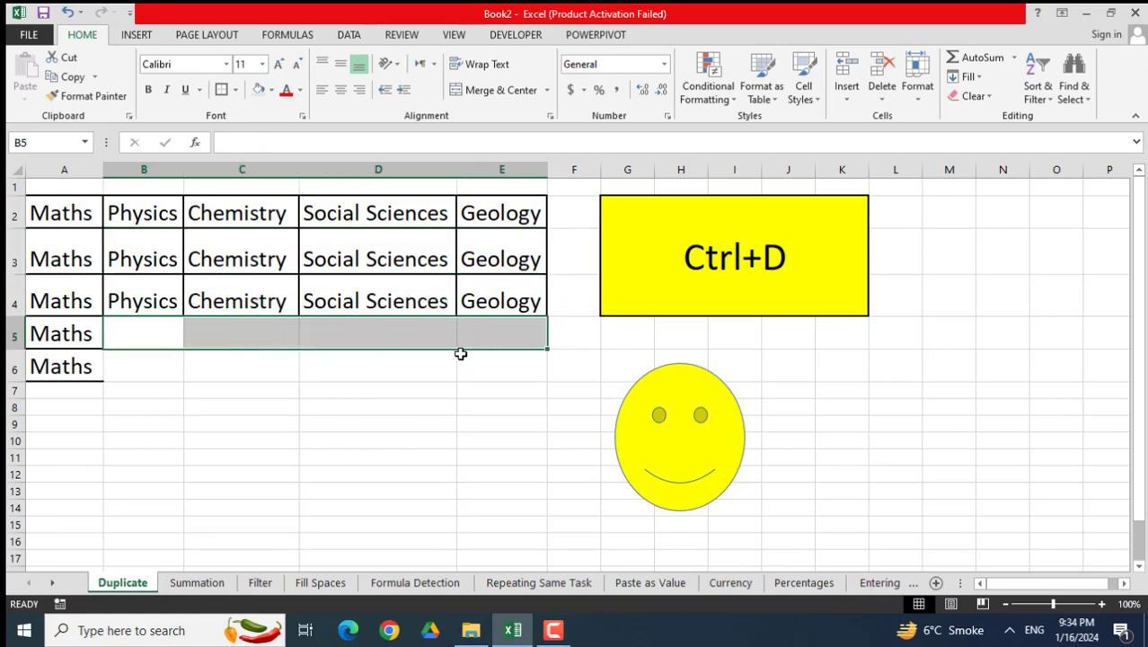
{"action": "key", "text": "ctrl+d"}
{"action": "left_click_drag", "start_coordinate": [167, 363], "coordinate": [497, 372]}
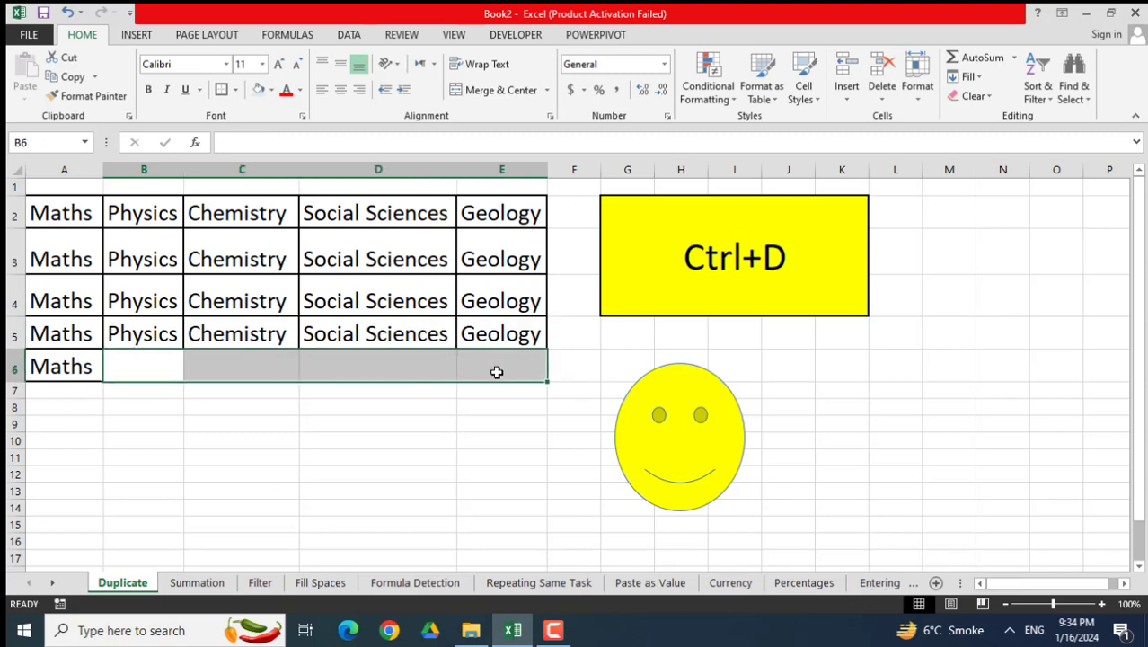
{"action": "key", "text": "ctrl+d"}
Duplicate all five subject entries from row 6 into A7:E7 in one operation
{"action": "left_click_drag", "start_coordinate": [74, 392], "coordinate": [497, 391]}
{"action": "key", "text": "ctrl+d"}
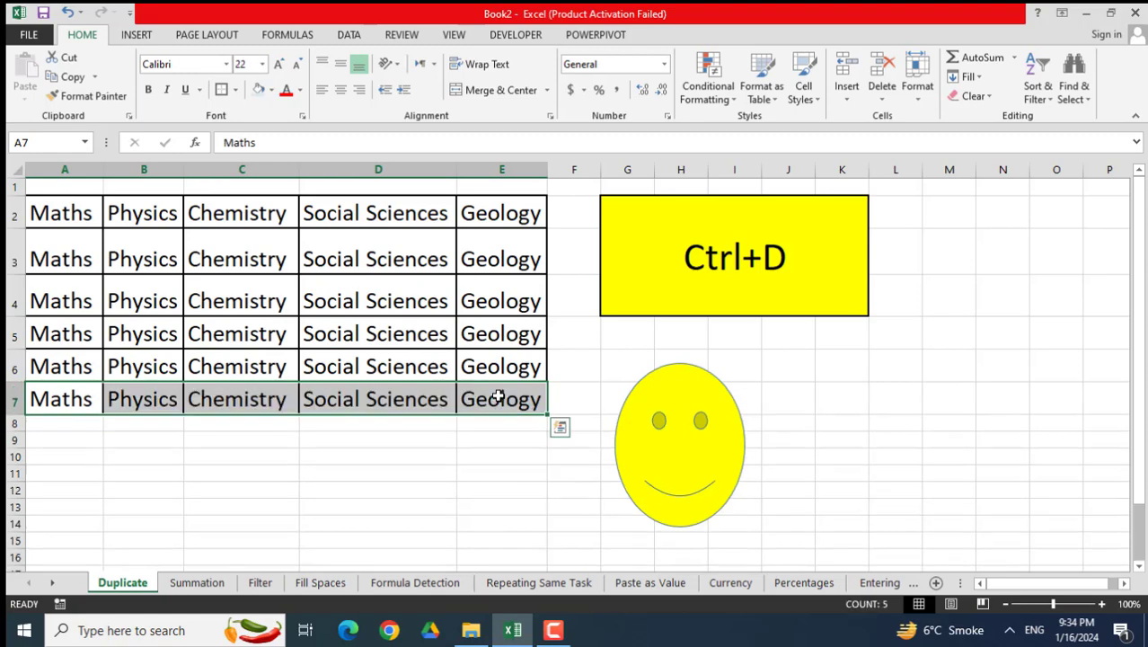
{"action": "left_click", "coordinate": [399, 441]}
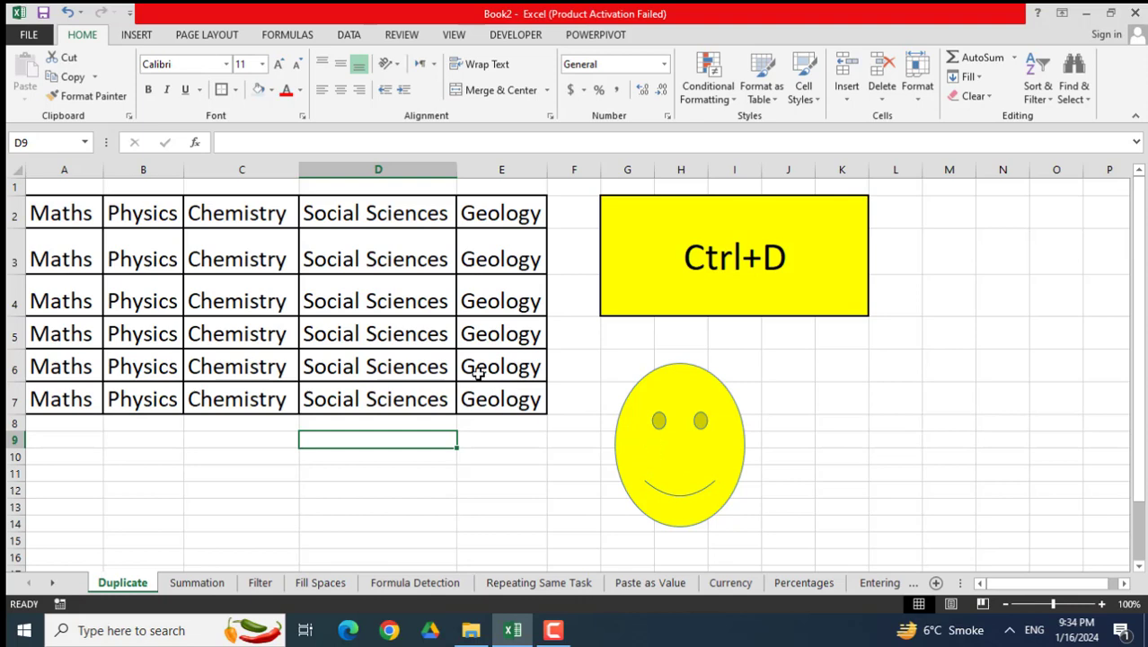
Duplicate the yellow smiley face shape and place the copy beside the original at the same height
{"action": "left_click", "coordinate": [676, 462]}
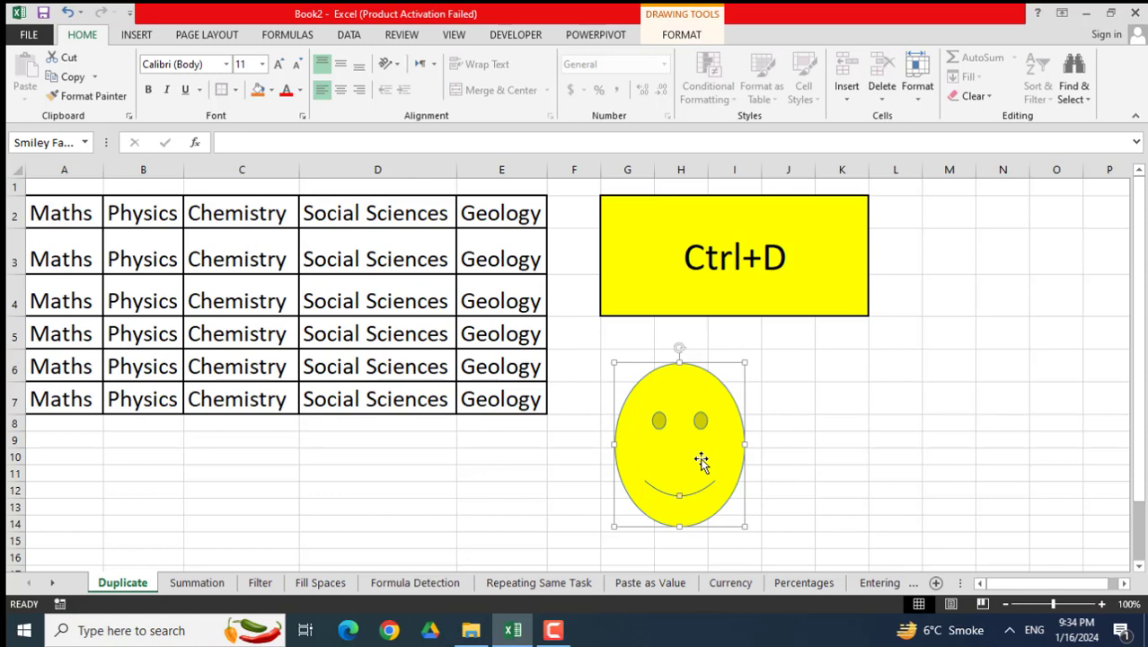
{"action": "left_click_drag", "start_coordinate": [702, 461], "coordinate": [851, 446]}
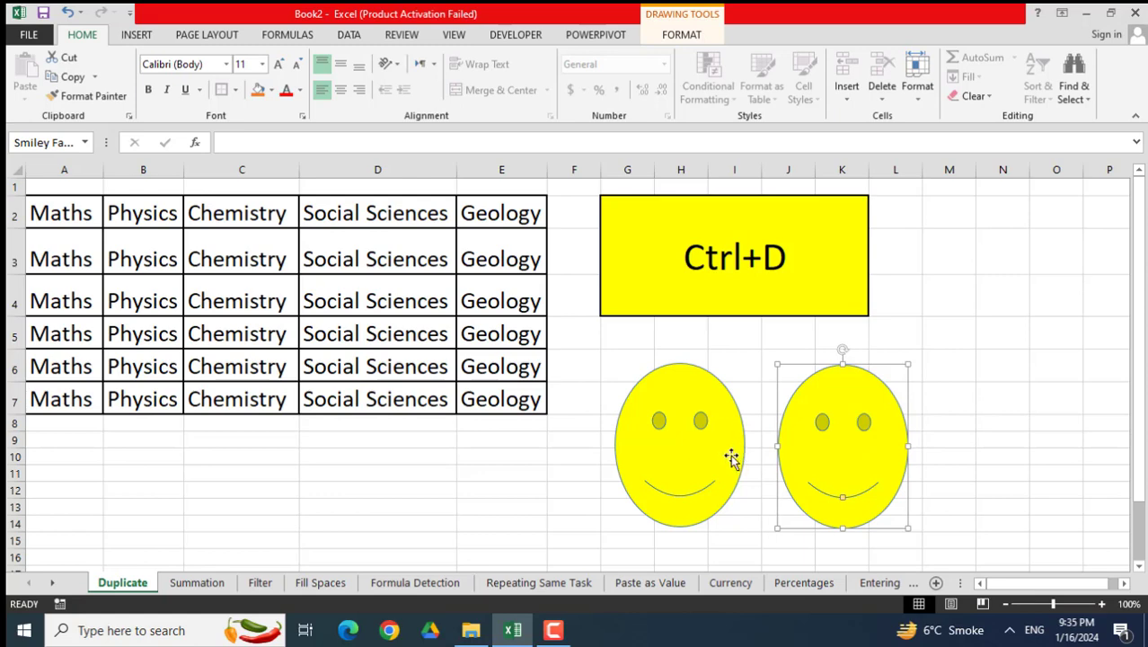
On the Summation sheet, total the book prices in E12 with an automatic SUM of E3:E11
{"action": "left_click", "coordinate": [196, 582]}
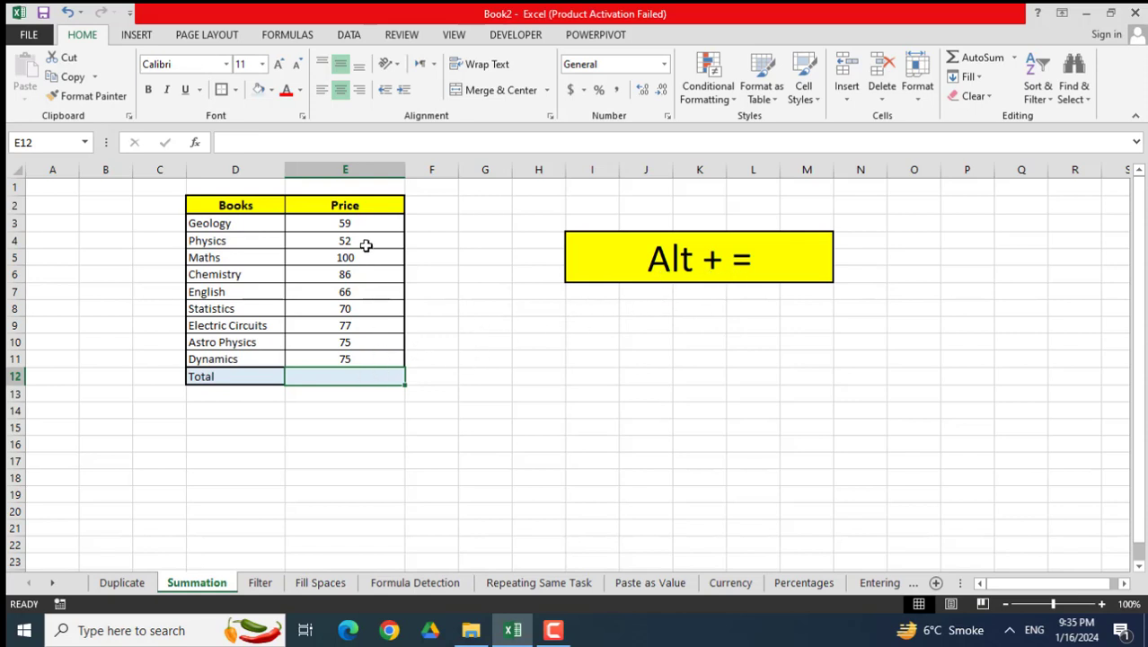
{"action": "left_click_drag", "start_coordinate": [372, 222], "coordinate": [381, 353]}
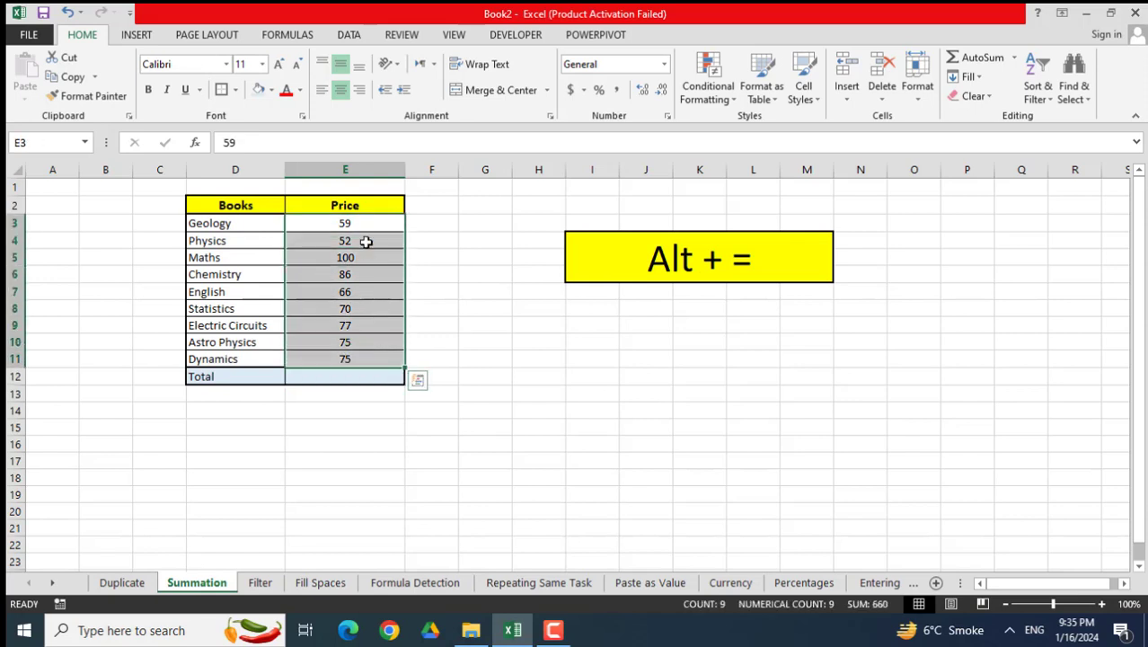
{"action": "left_click", "coordinate": [355, 377]}
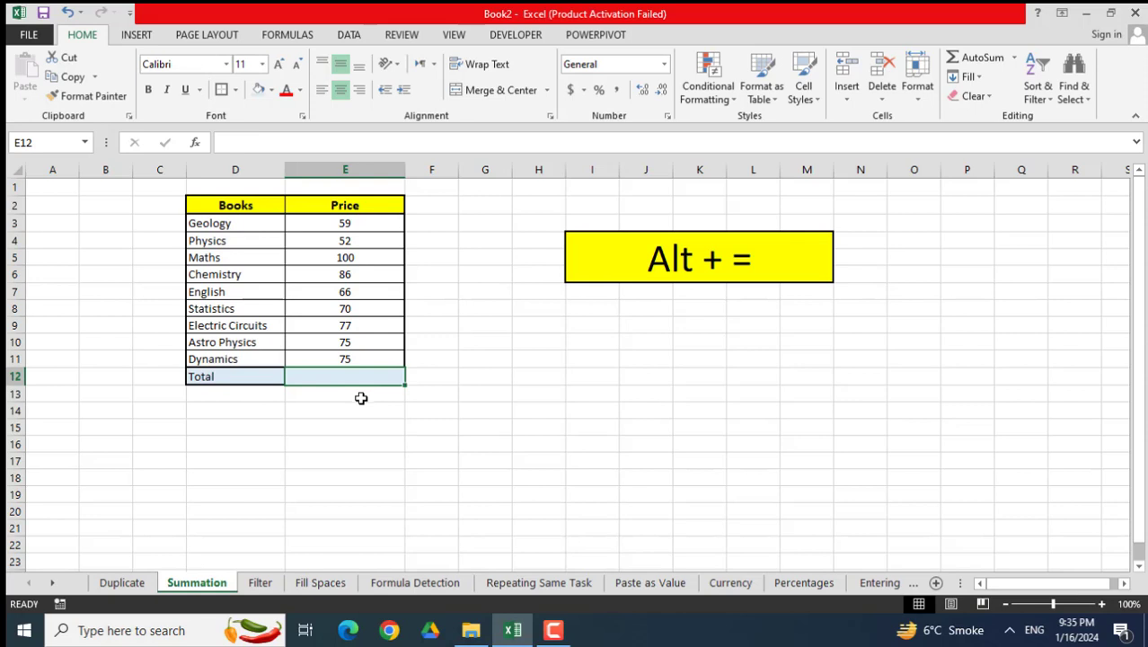
{"action": "key", "text": "alt"}
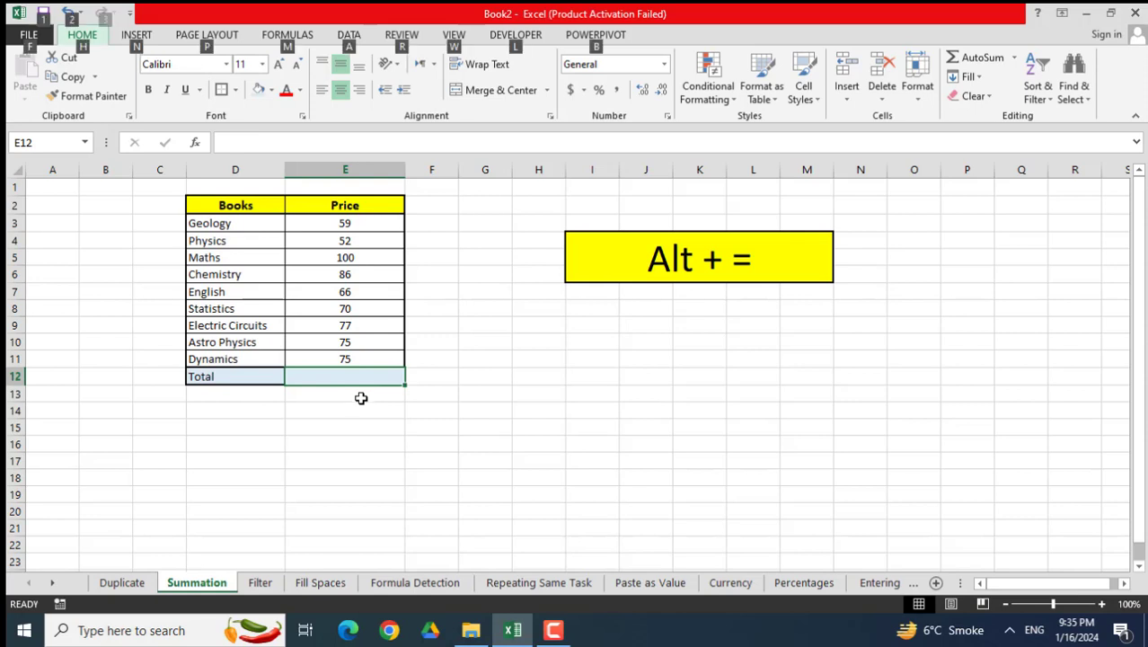
{"action": "left_click", "coordinate": [361, 406]}
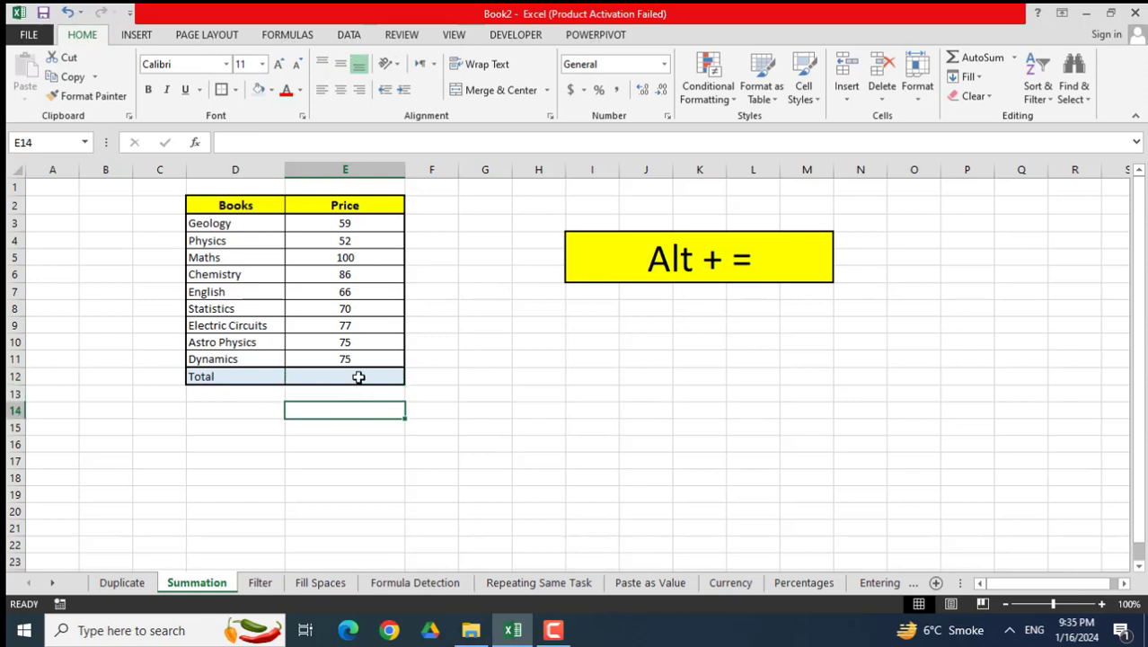
{"action": "left_click", "coordinate": [358, 377]}
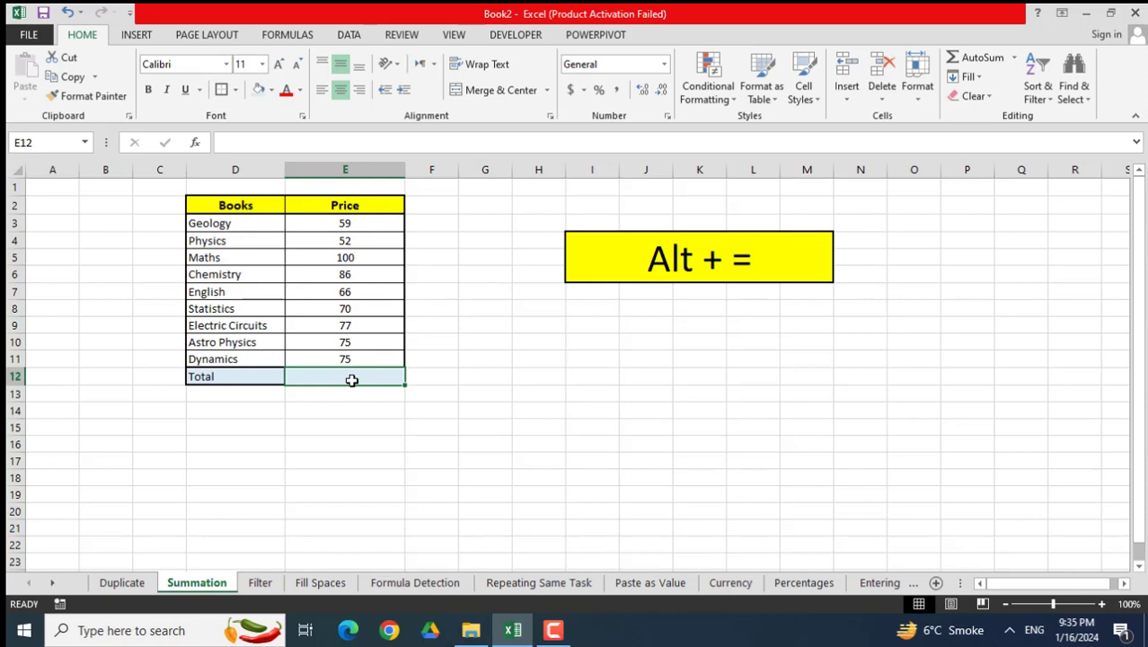
{"action": "key", "text": "alt+equal"}
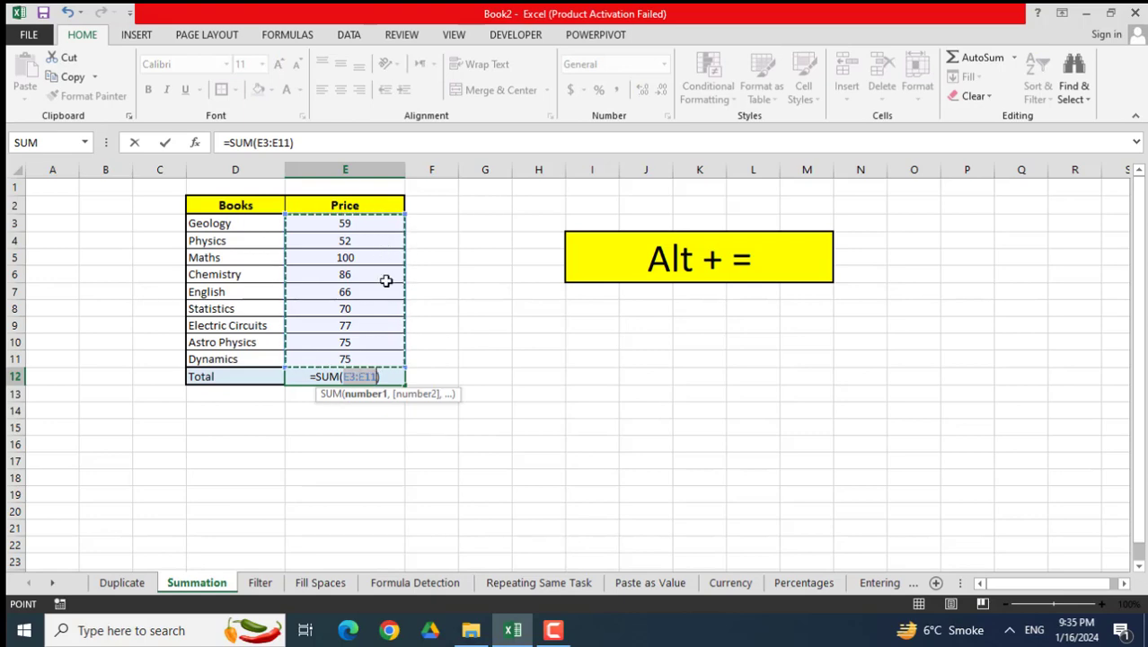
{"action": "key", "text": "Return"}
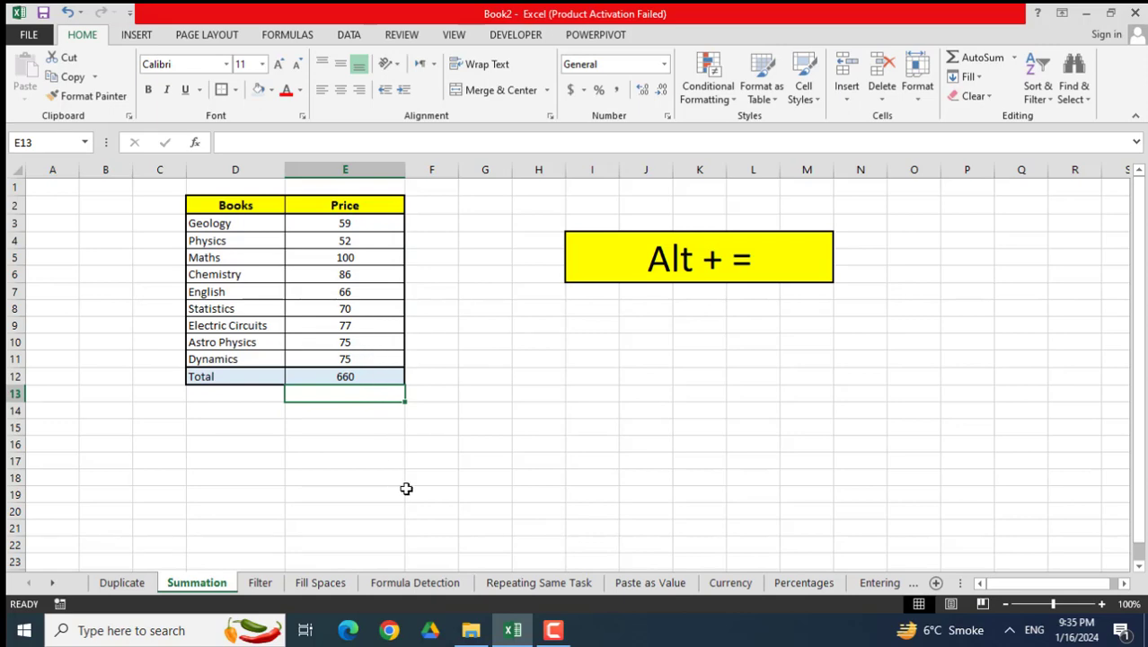
On the Filter sheet, turn on header filters for the student marks table
{"action": "left_click", "coordinate": [262, 584]}
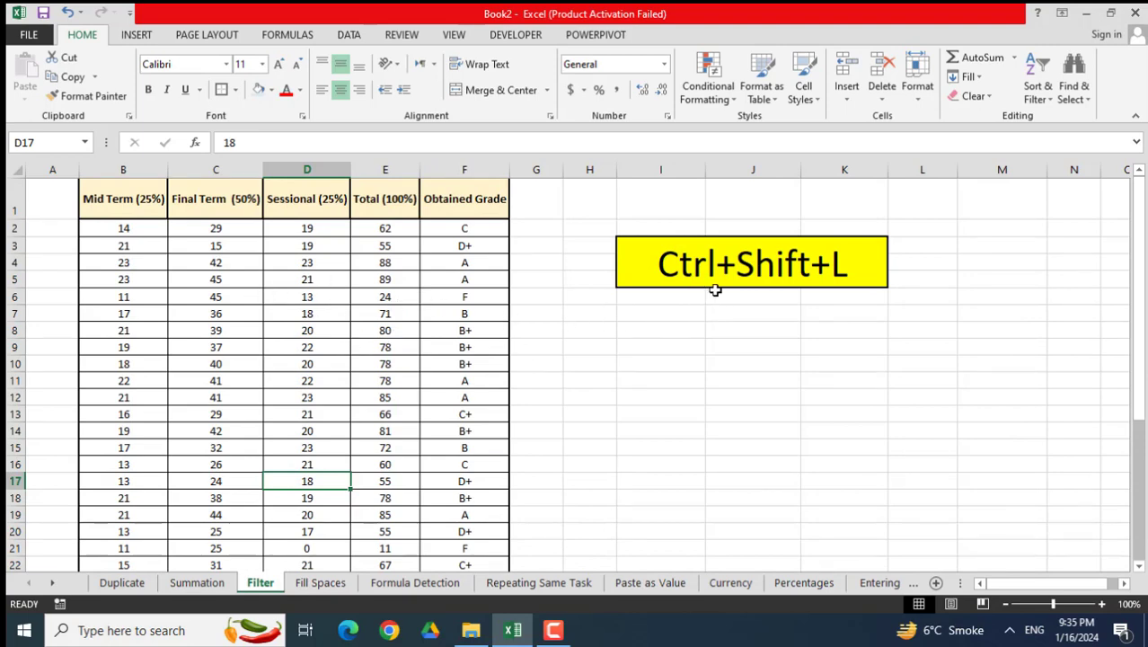
{"action": "left_click", "coordinate": [222, 378]}
{"action": "left_click", "coordinate": [286, 361]}
{"action": "left_click", "coordinate": [344, 395]}
{"action": "left_click", "coordinate": [381, 393]}
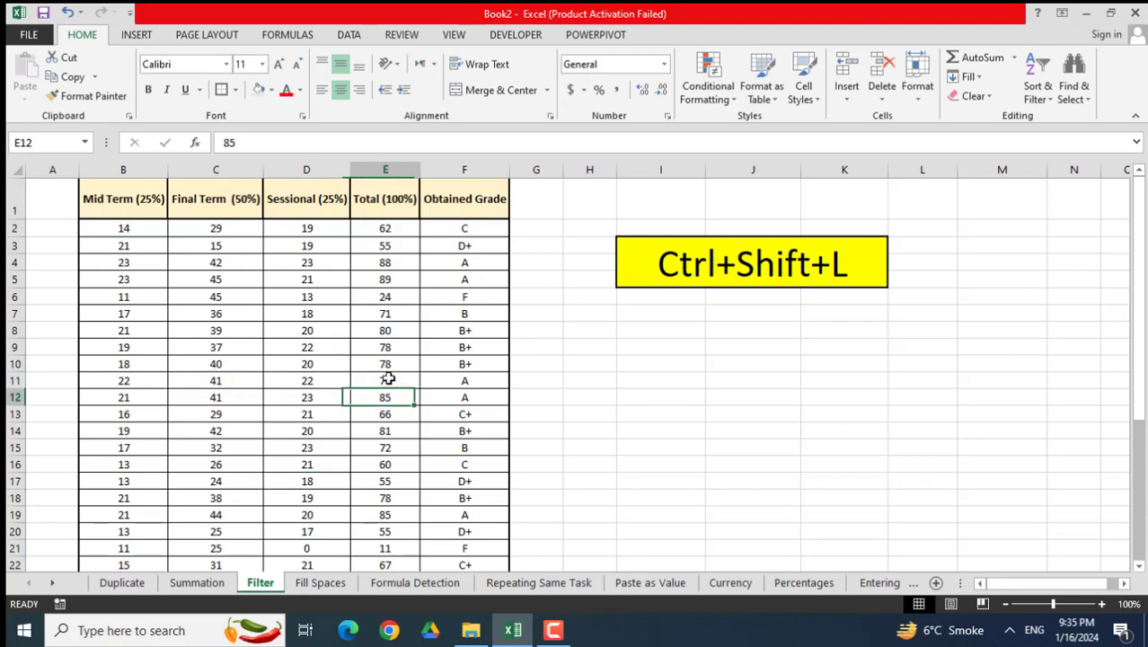
{"action": "left_click", "coordinate": [385, 347]}
{"action": "left_click", "coordinate": [300, 362]}
{"action": "left_click", "coordinate": [220, 412]}
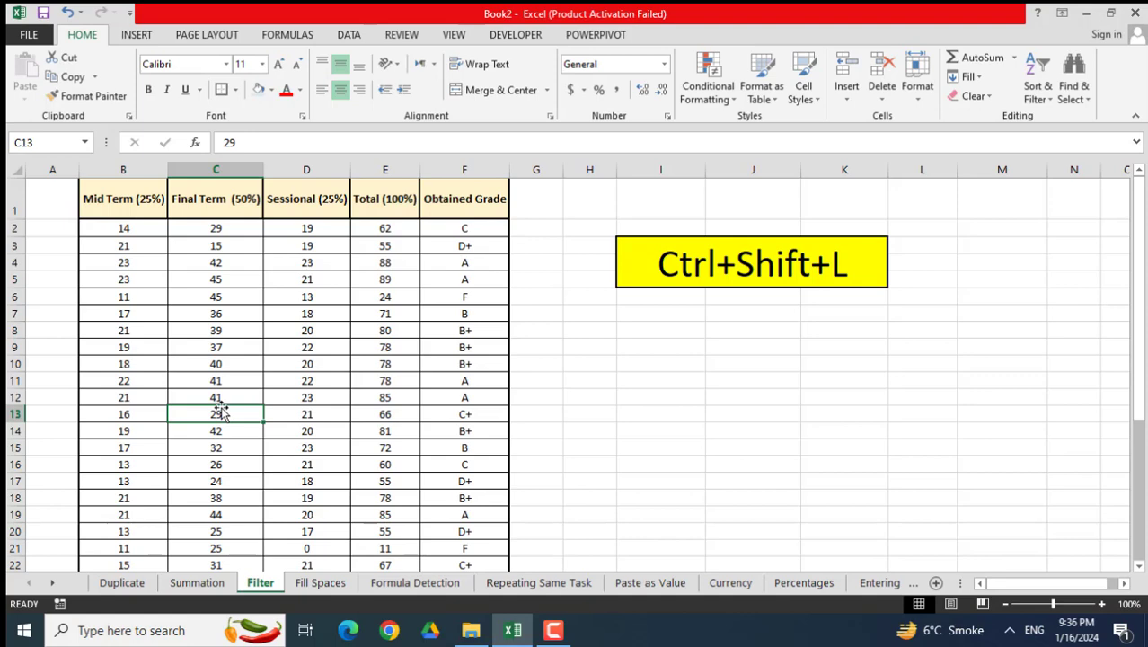
{"action": "key", "text": "ctrl+shift+l"}
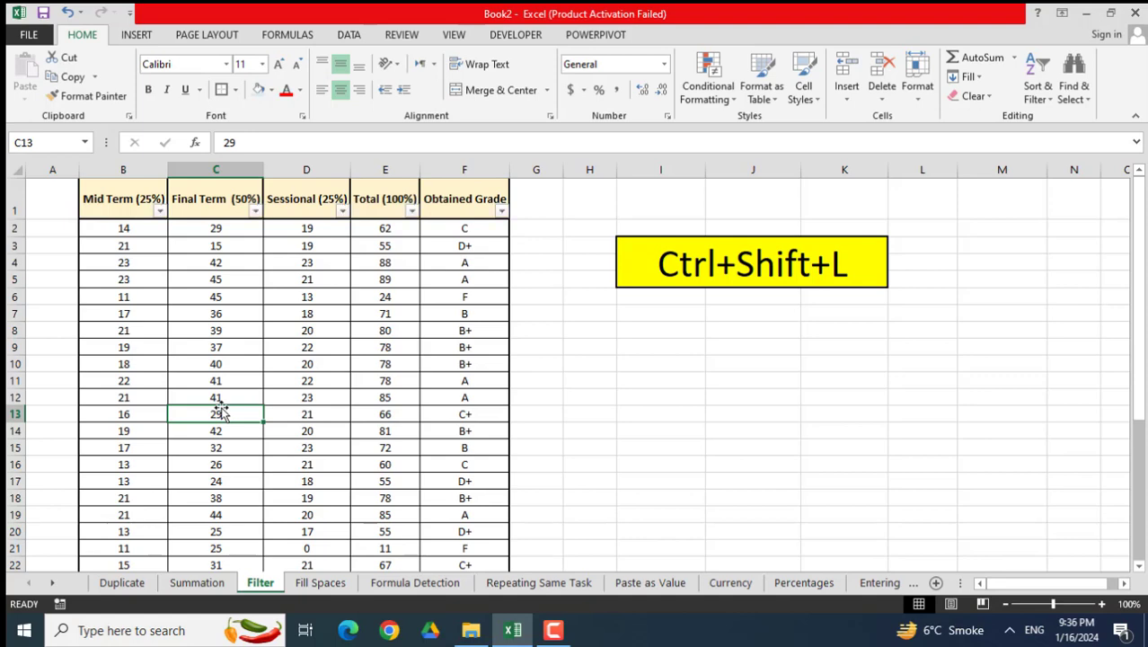
Look through the filter options on the marks table's column headers, starting with Mid Term (25%)
{"action": "left_click", "coordinate": [161, 212]}
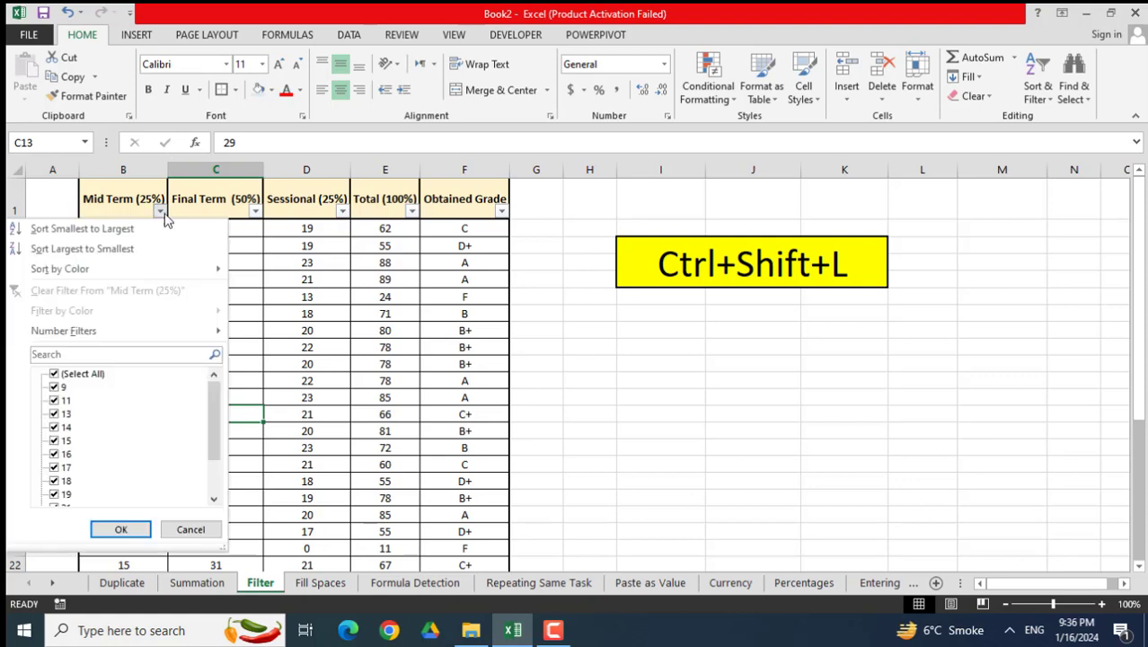
{"action": "left_click", "coordinate": [255, 212]}
{"action": "left_click", "coordinate": [342, 212]}
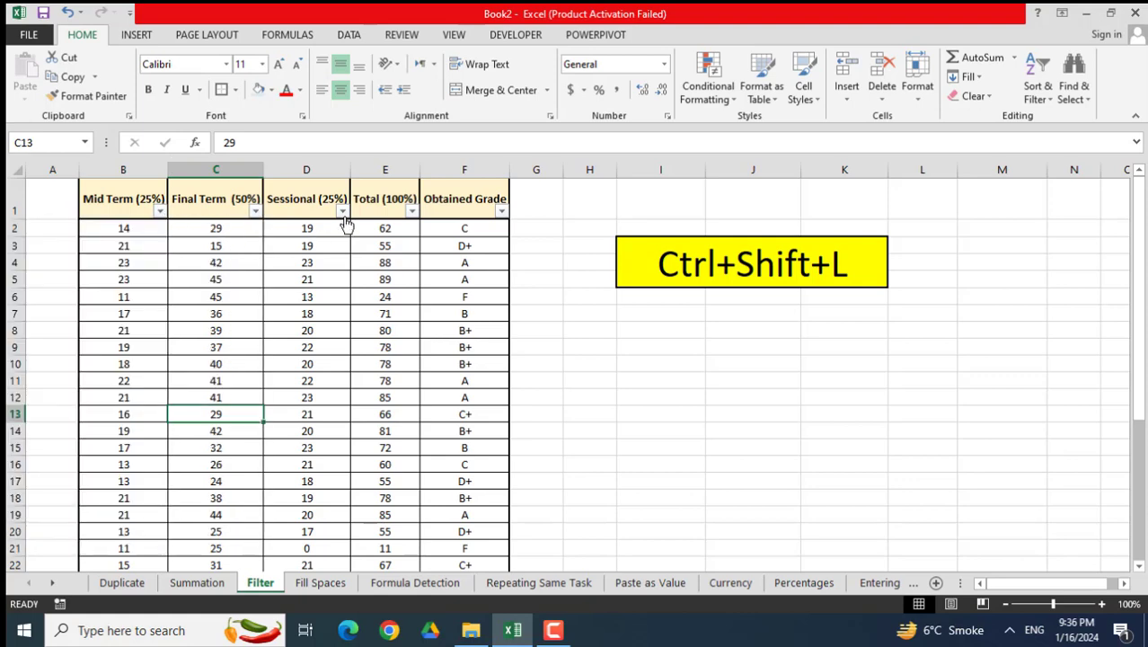
{"action": "left_click", "coordinate": [411, 212]}
{"action": "left_click", "coordinate": [500, 223]}
Filter the Sessional (25%) column to show only rows with the value 20
{"action": "left_click", "coordinate": [342, 213]}
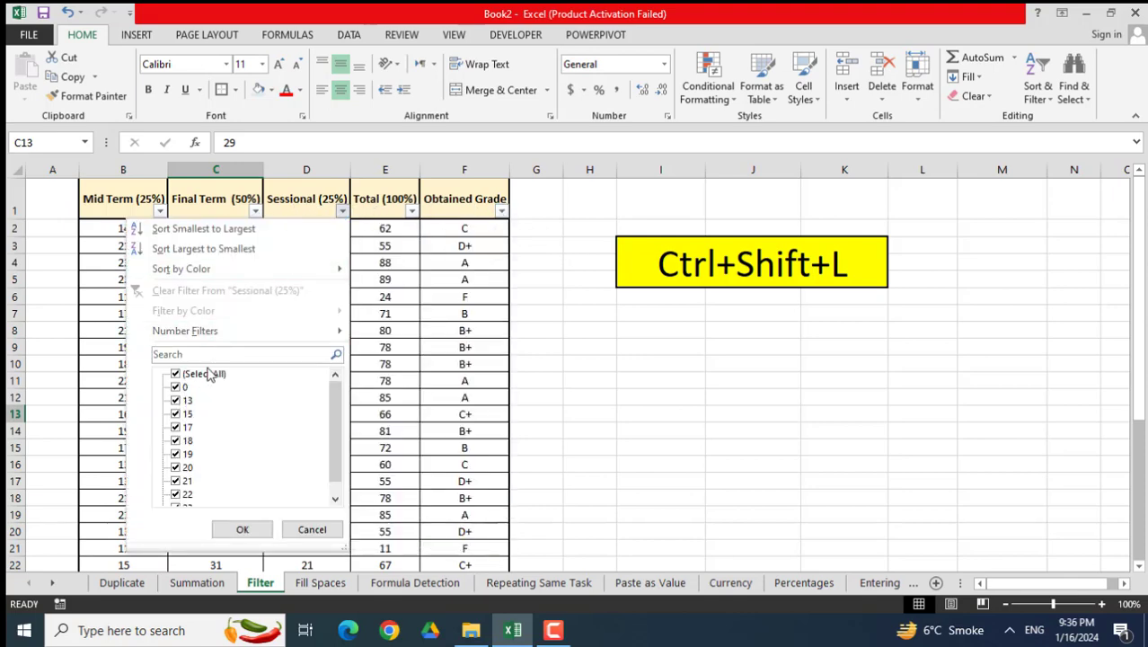
{"action": "left_click", "coordinate": [207, 374]}
{"action": "left_click", "coordinate": [176, 467]}
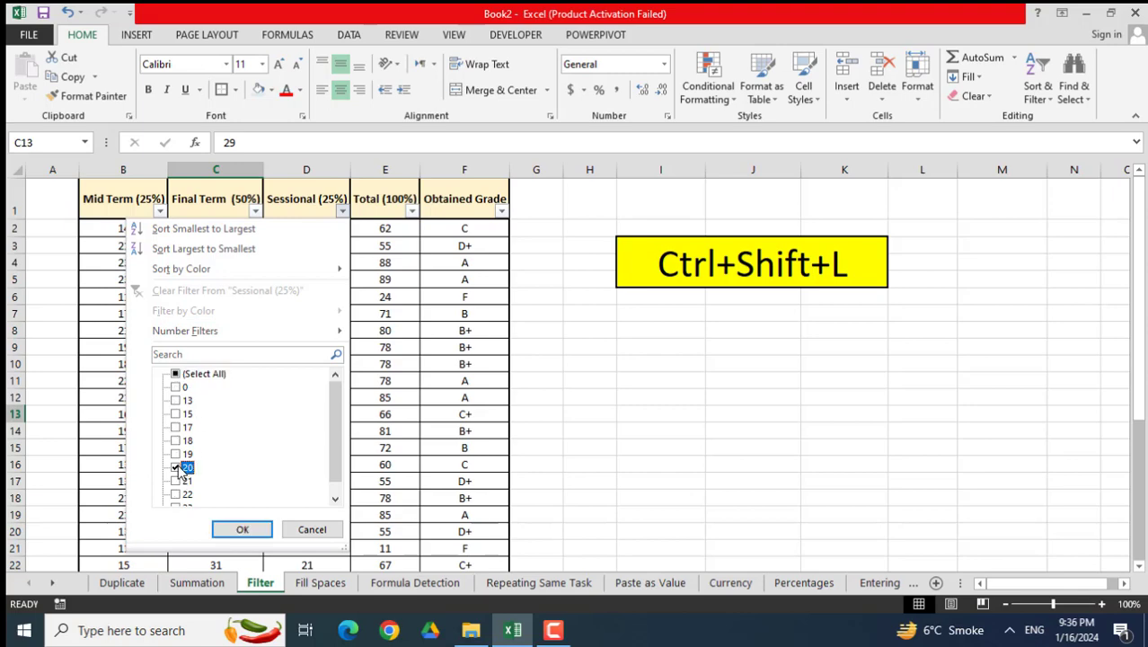
{"action": "left_click", "coordinate": [242, 529]}
Select the filtered Sessional (25%) values and turn off filtering for the marks table
{"action": "left_click_drag", "start_coordinate": [307, 230], "coordinate": [318, 314]}
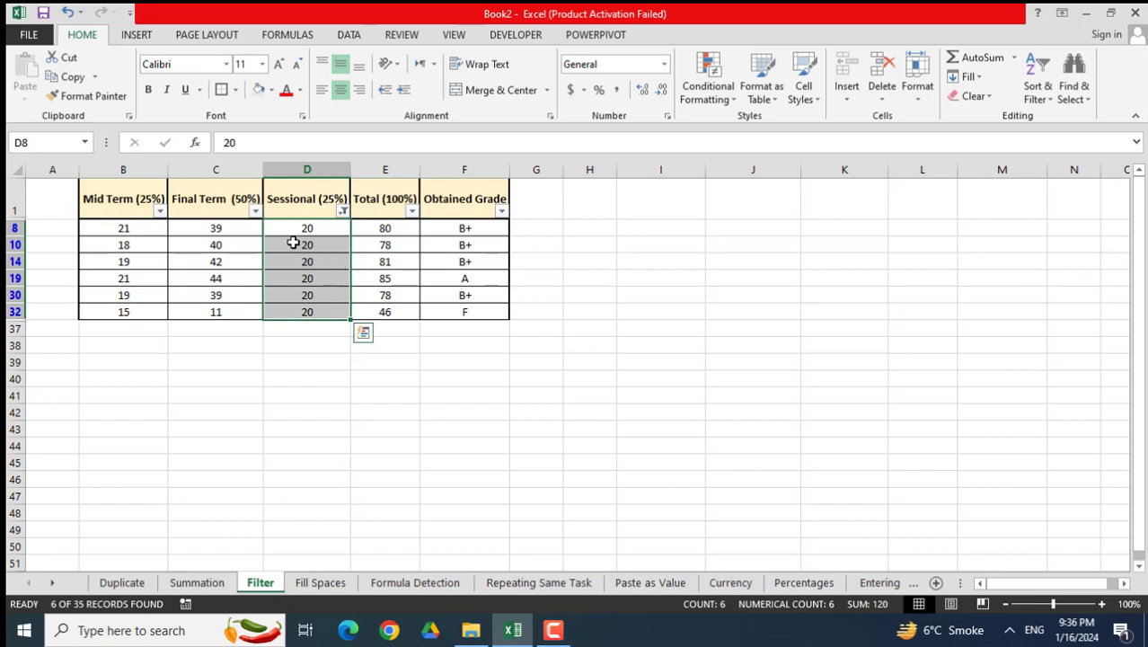
{"action": "key", "text": "ctrl+shift+l"}
{"action": "left_click", "coordinate": [413, 301]}
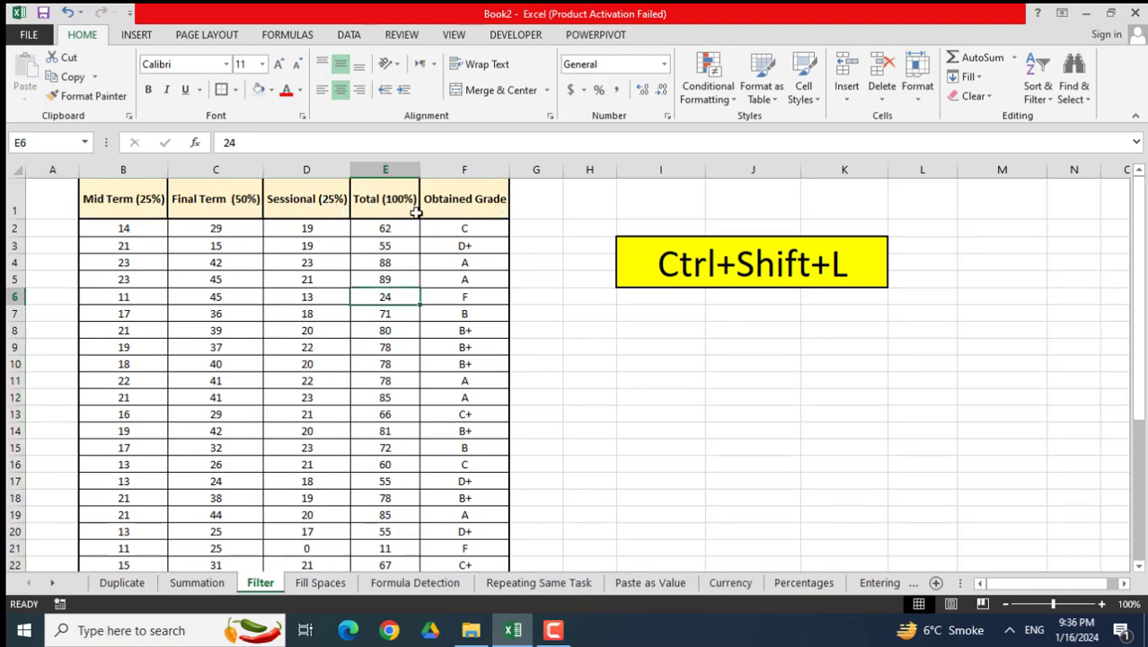
On the Fill Spaces sheet, look over the blank cells in the Mid Term, Final Term and Sessional columns
{"action": "left_click", "coordinate": [321, 583]}
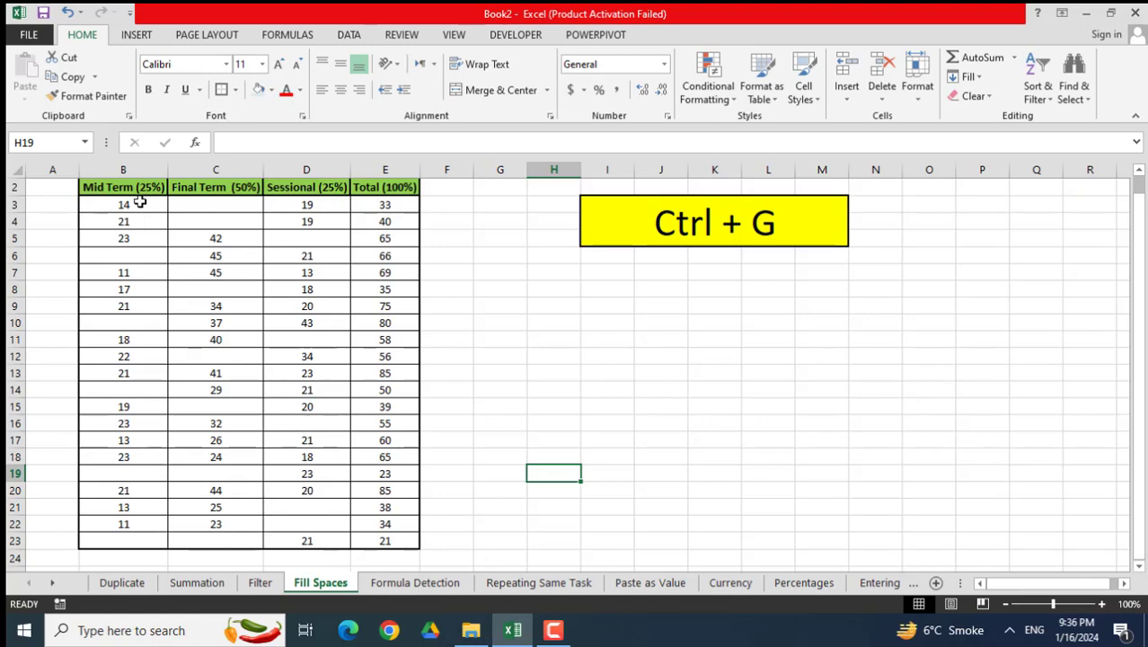
{"action": "left_click", "coordinate": [307, 324]}
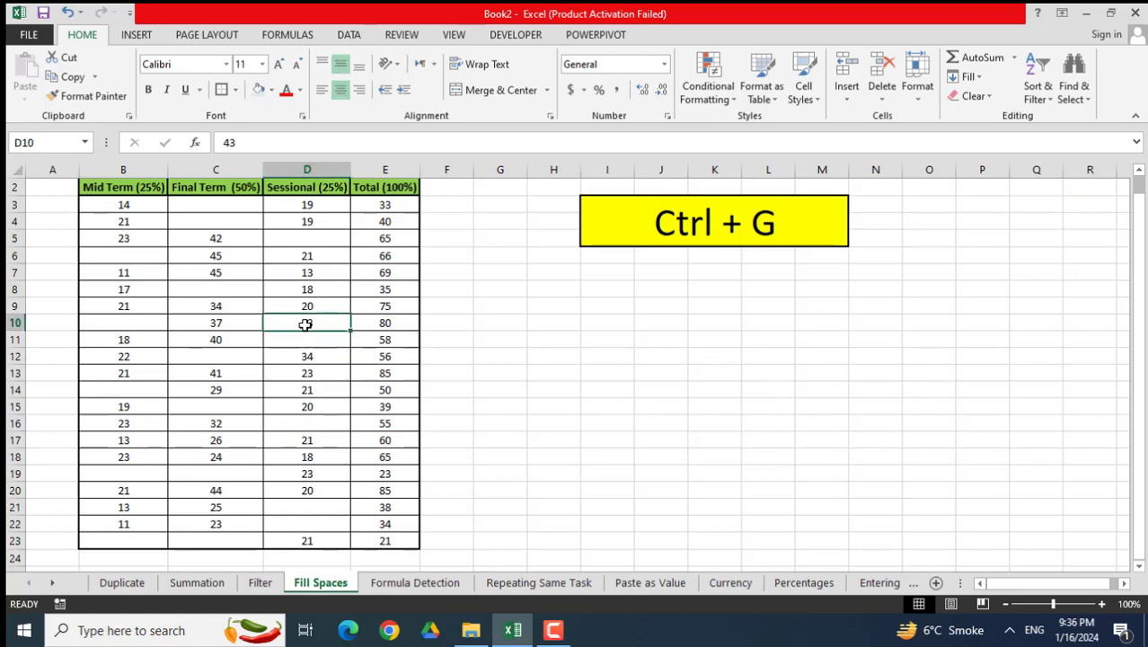
{"action": "type", "text": "43"}
{"action": "key", "text": "ctrl+Return"}
{"action": "left_click", "coordinate": [148, 256]}
{"action": "left_click", "coordinate": [154, 323]}
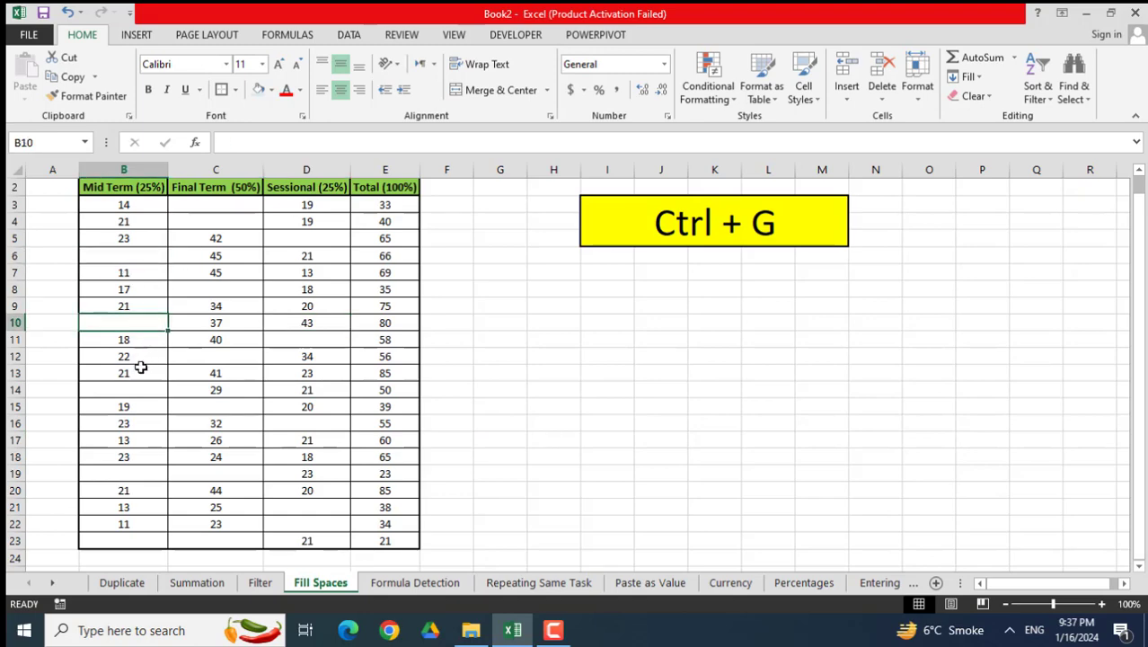
{"action": "left_click", "coordinate": [141, 388]}
{"action": "left_click", "coordinate": [141, 440]}
{"action": "left_click", "coordinate": [136, 474]}
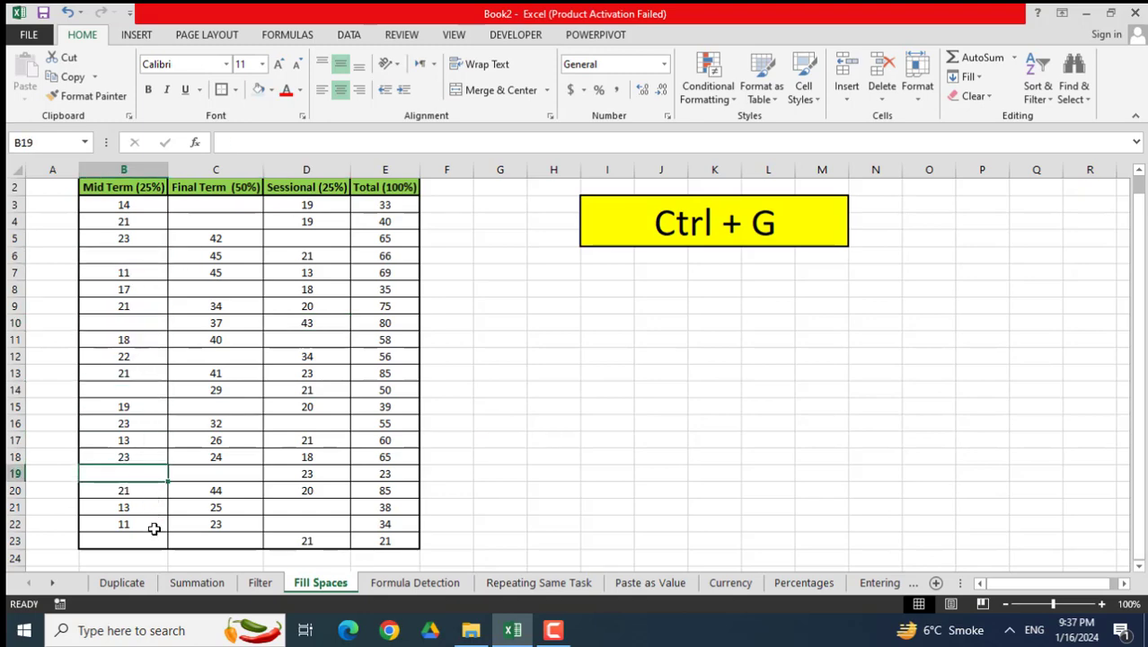
{"action": "left_click", "coordinate": [147, 542]}
{"action": "left_click", "coordinate": [211, 542]}
{"action": "left_click", "coordinate": [292, 523]}
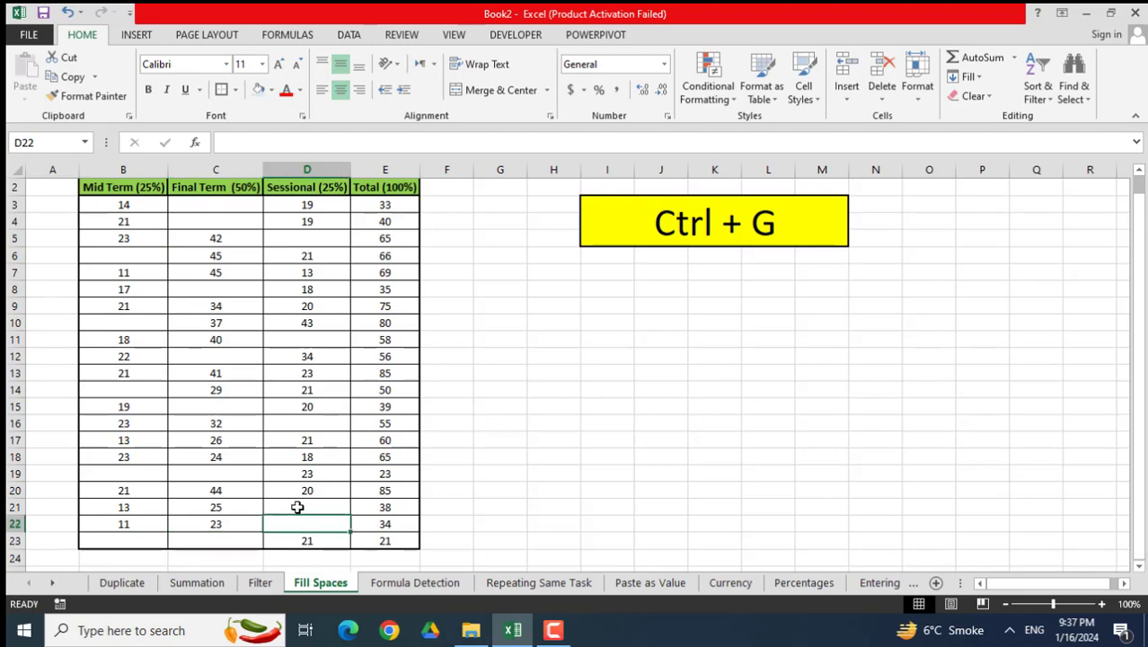
{"action": "left_click", "coordinate": [297, 508]}
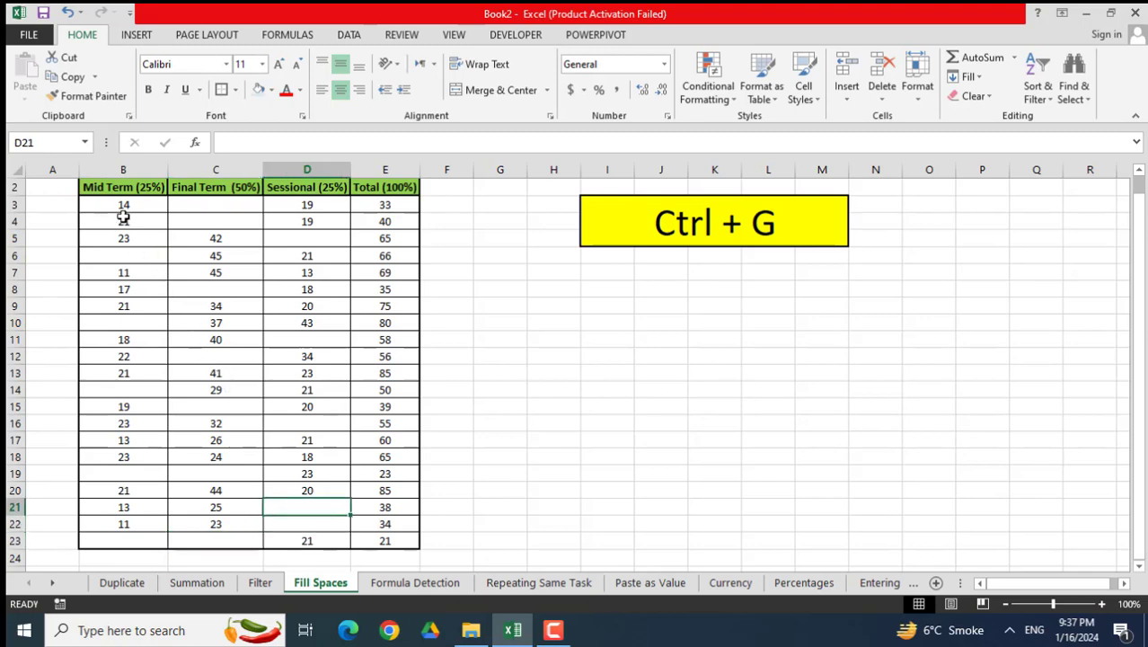
Select all blank cells within B3:E23 of the marks table using Go To Special with the Blanks option
{"action": "left_click_drag", "start_coordinate": [117, 210], "coordinate": [380, 539]}
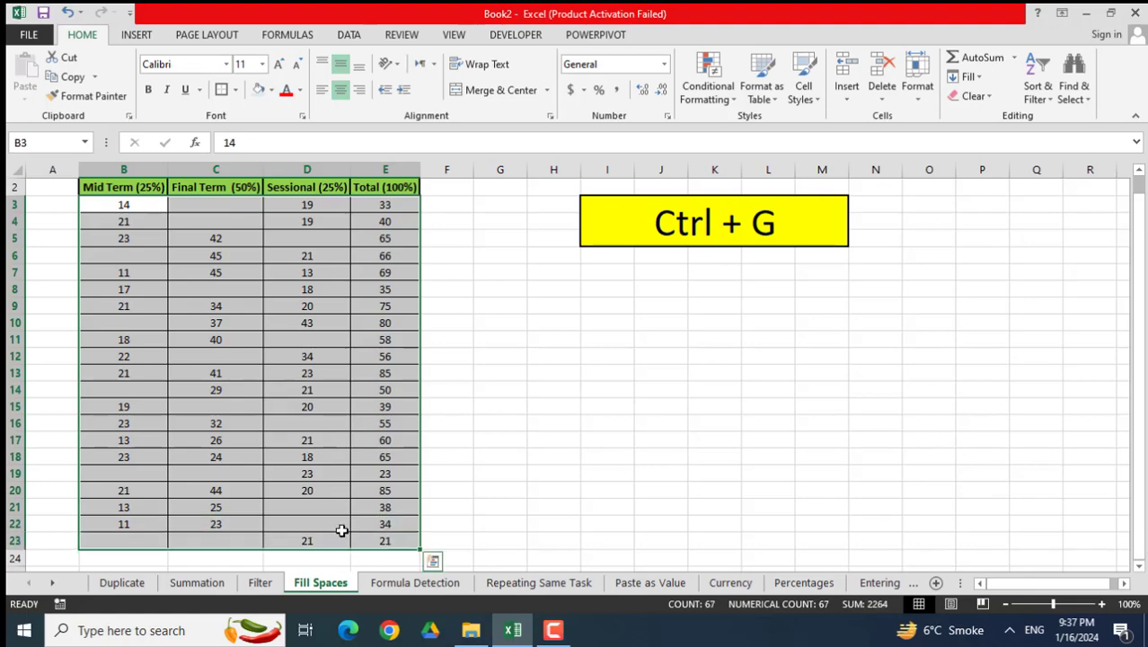
{"action": "key", "text": "ctrl+g"}
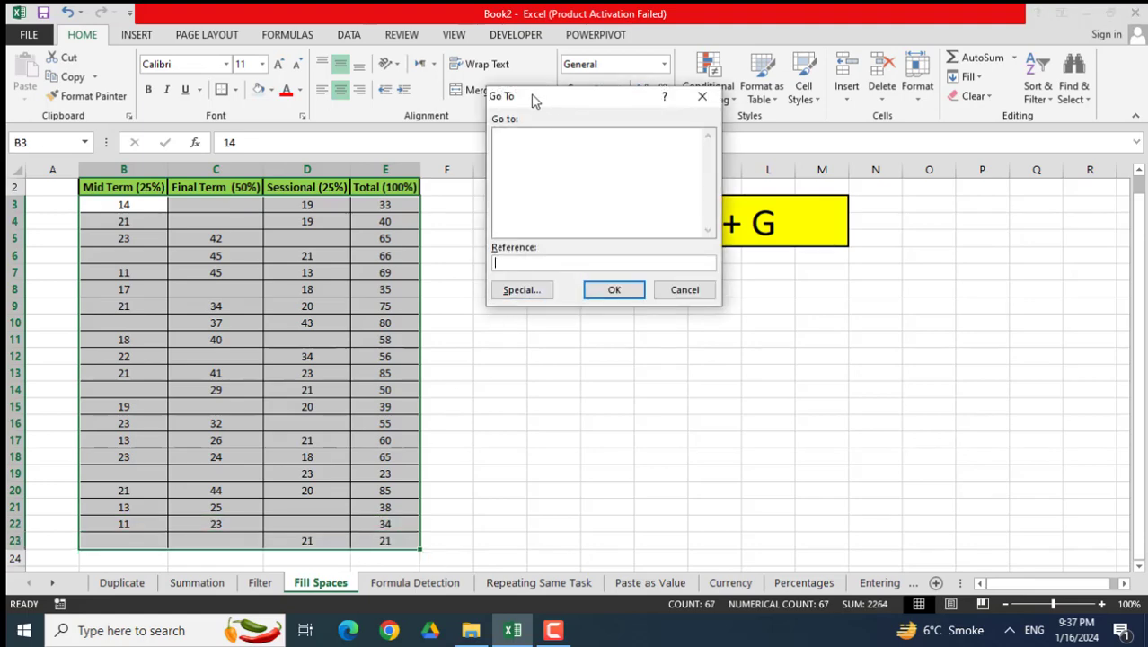
{"action": "left_click", "coordinate": [511, 293]}
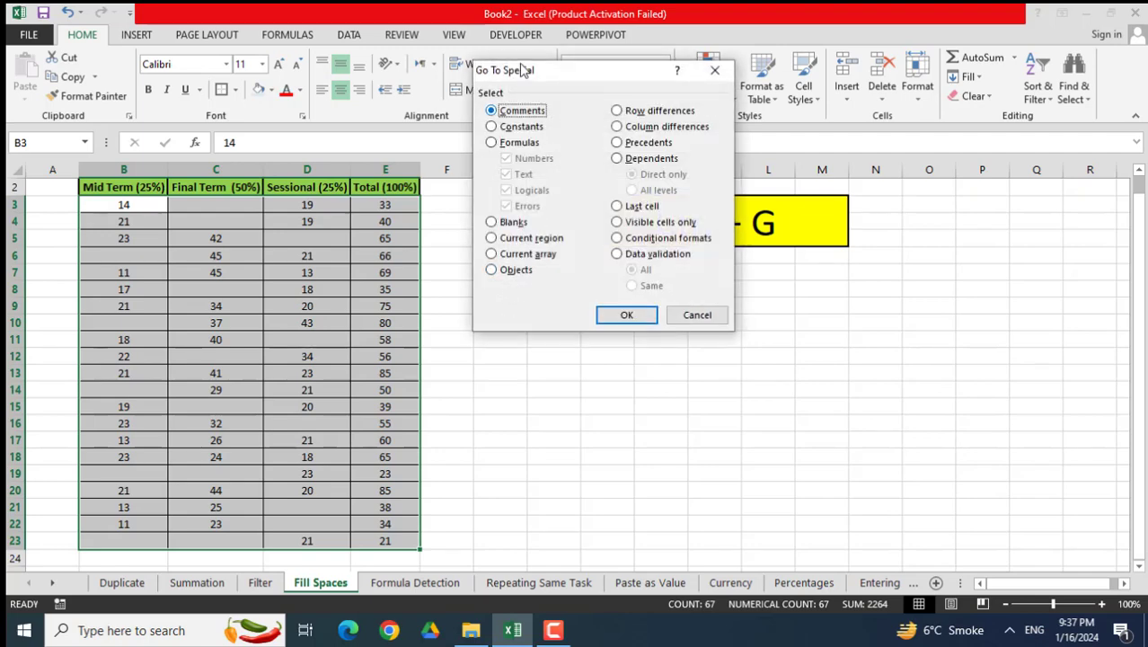
{"action": "left_click", "coordinate": [512, 223]}
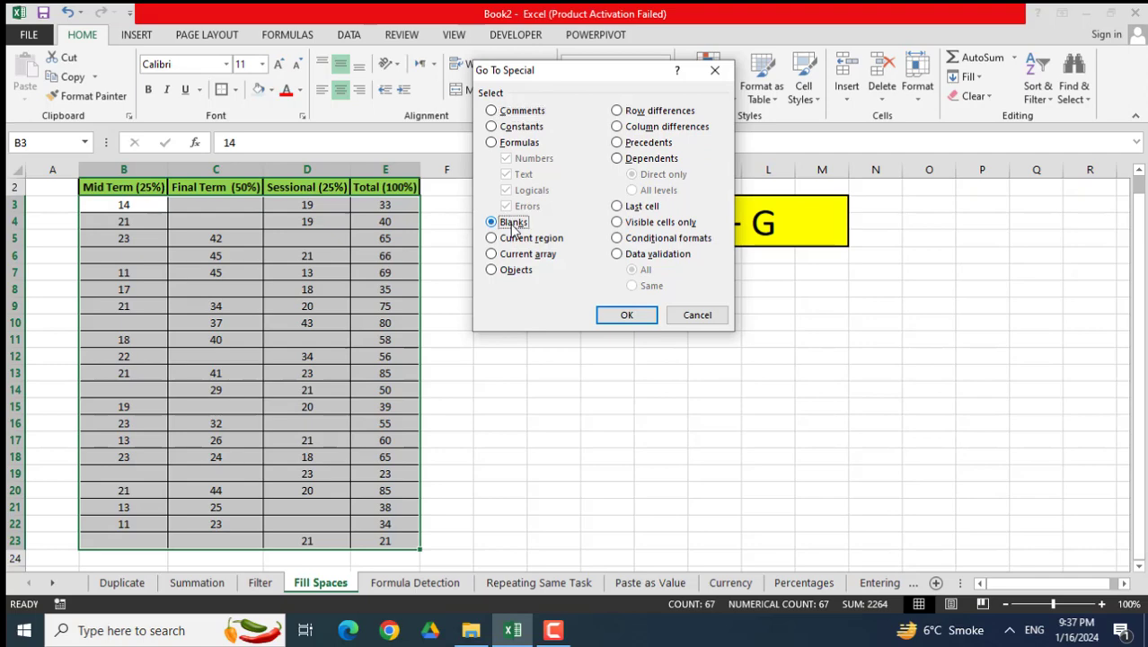
{"action": "left_click", "coordinate": [627, 315]}
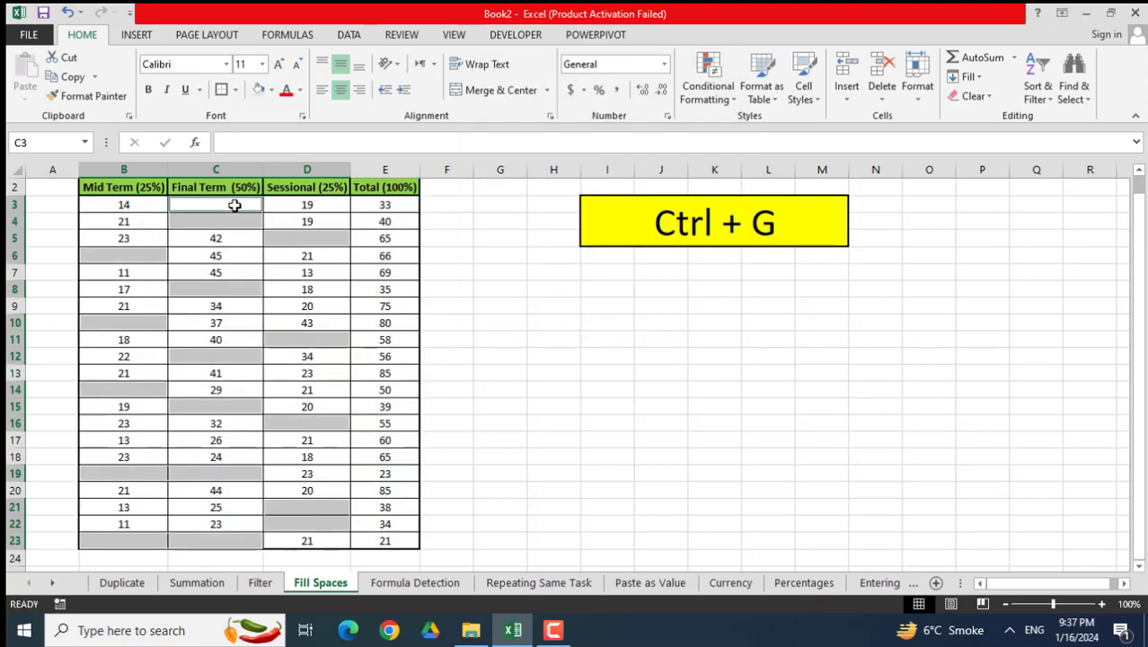
Fill all the selected blank cells at once with "Absent", ending with the Total (100%) cell E19 selected
{"action": "type", "text": "A"}
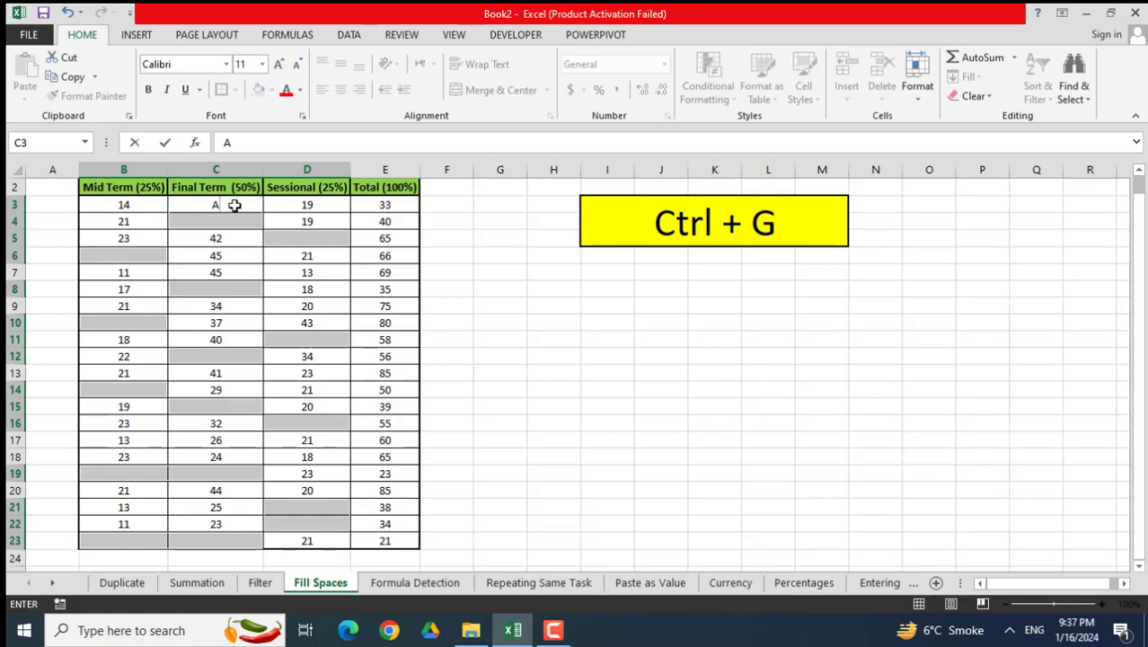
{"action": "type", "text": "bsent"}
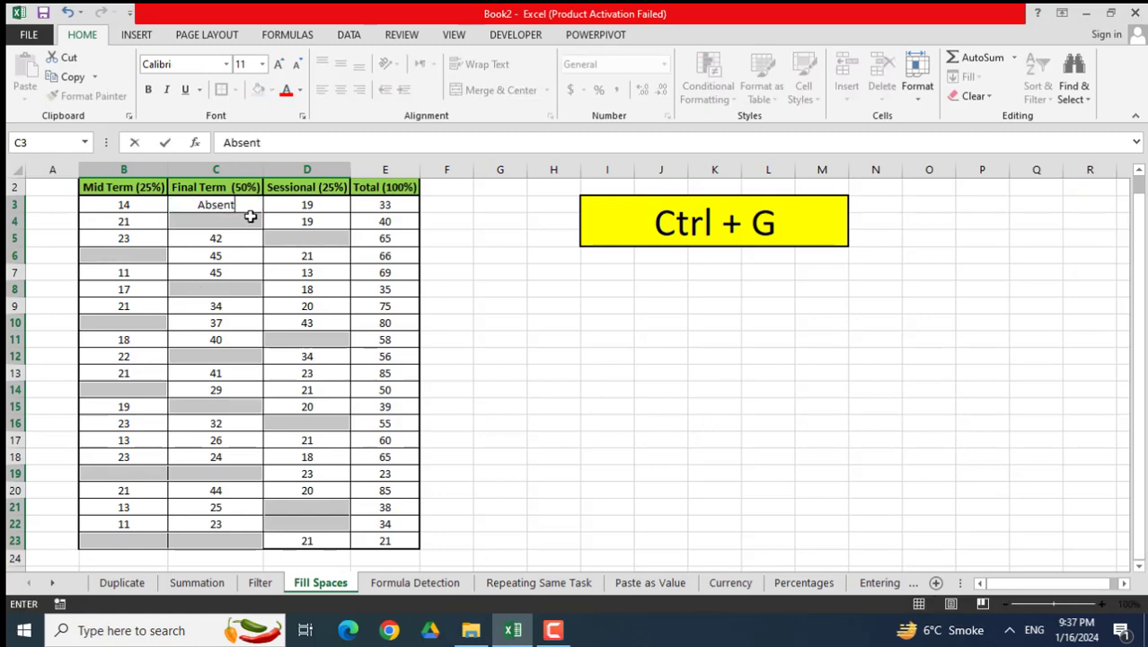
{"action": "key", "text": "ctrl+Return"}
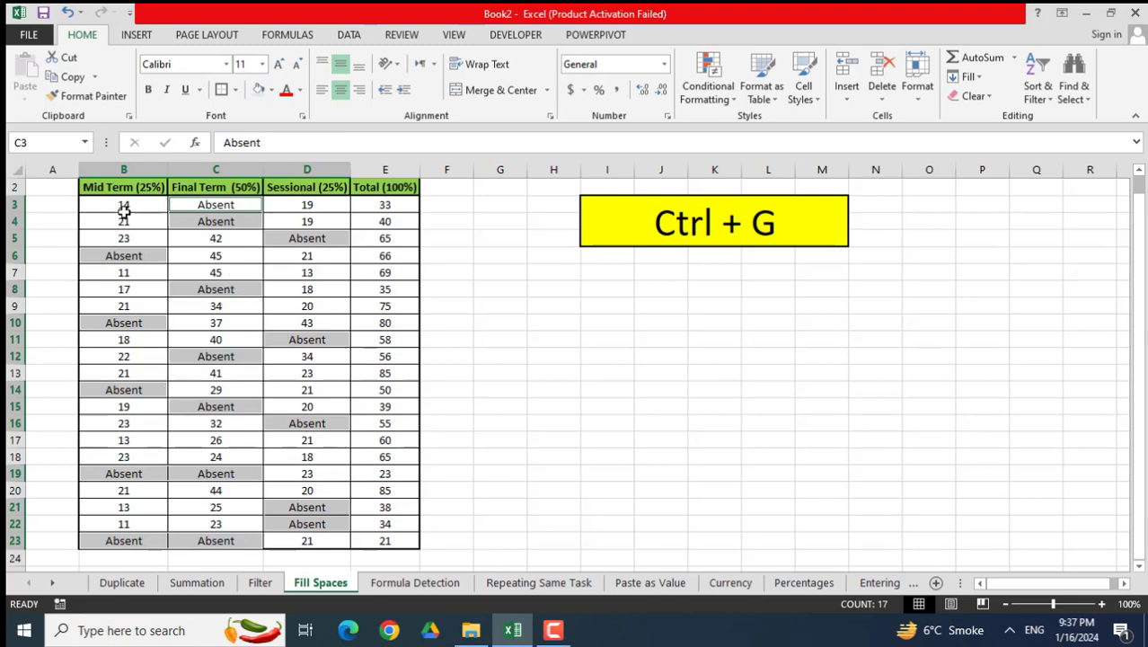
{"action": "left_click", "coordinate": [406, 472]}
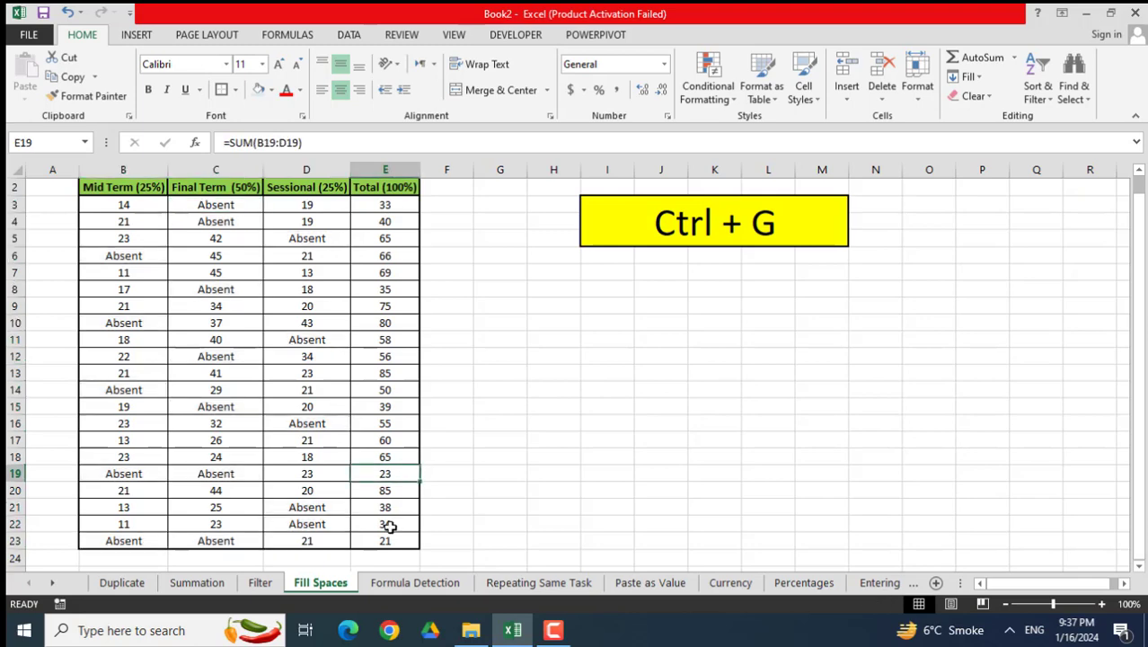
On the Formula Detection sheet, check individual cells in the marks table to see which contain formulas, ending at D11
{"action": "left_click", "coordinate": [415, 583]}
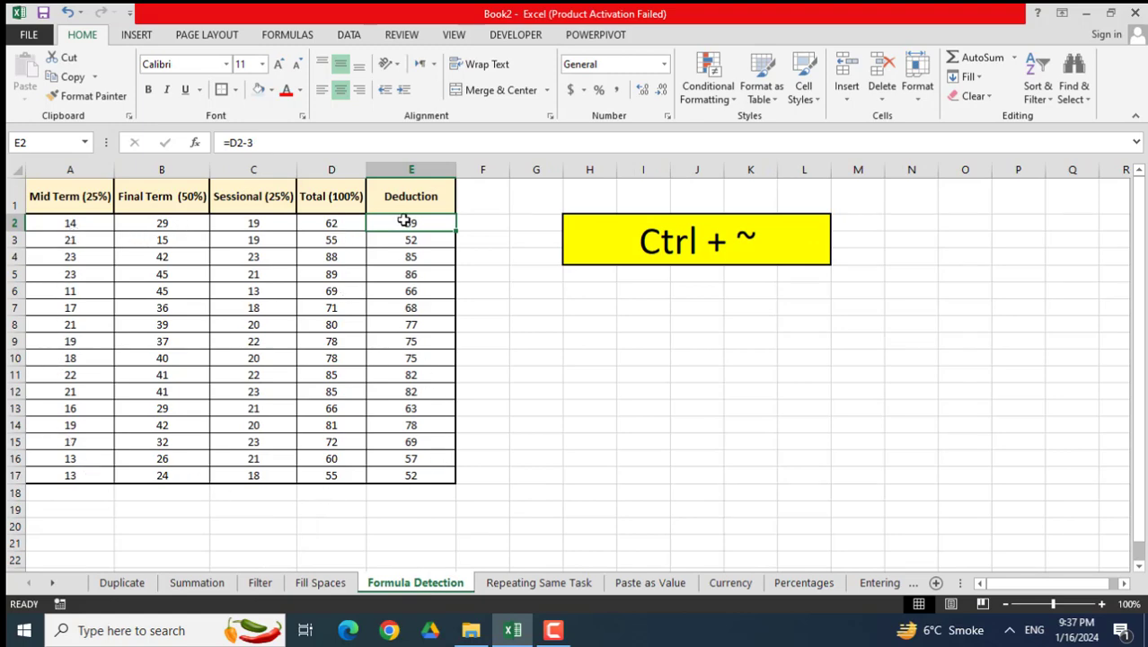
{"action": "left_click", "coordinate": [281, 341]}
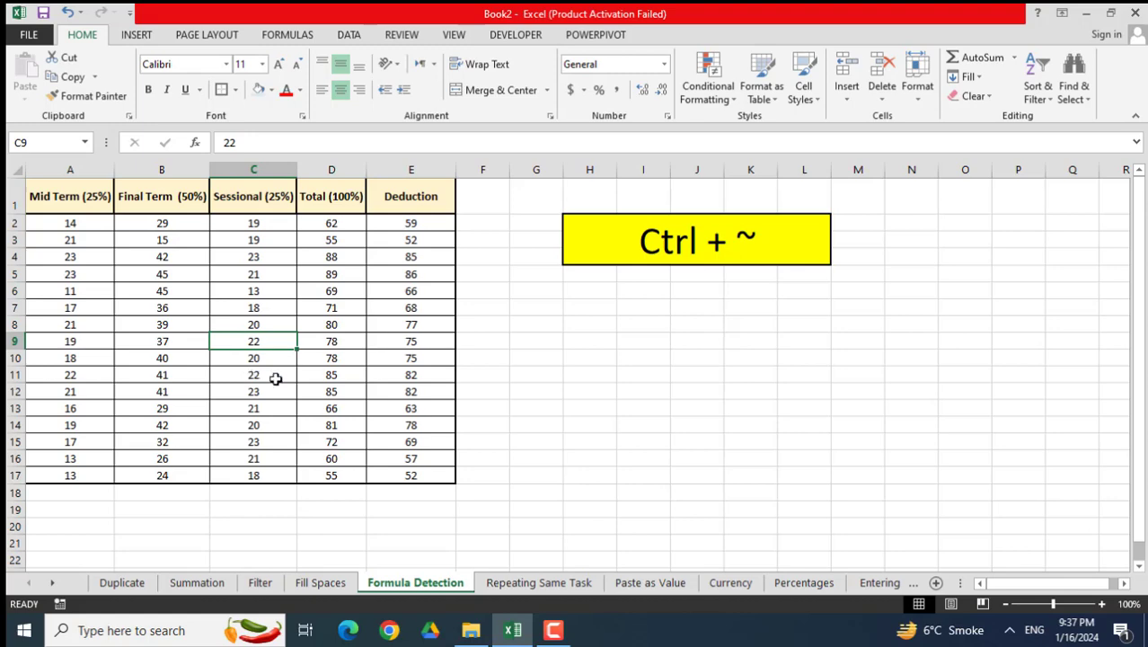
{"action": "left_click", "coordinate": [330, 375]}
{"action": "left_click", "coordinate": [332, 442]}
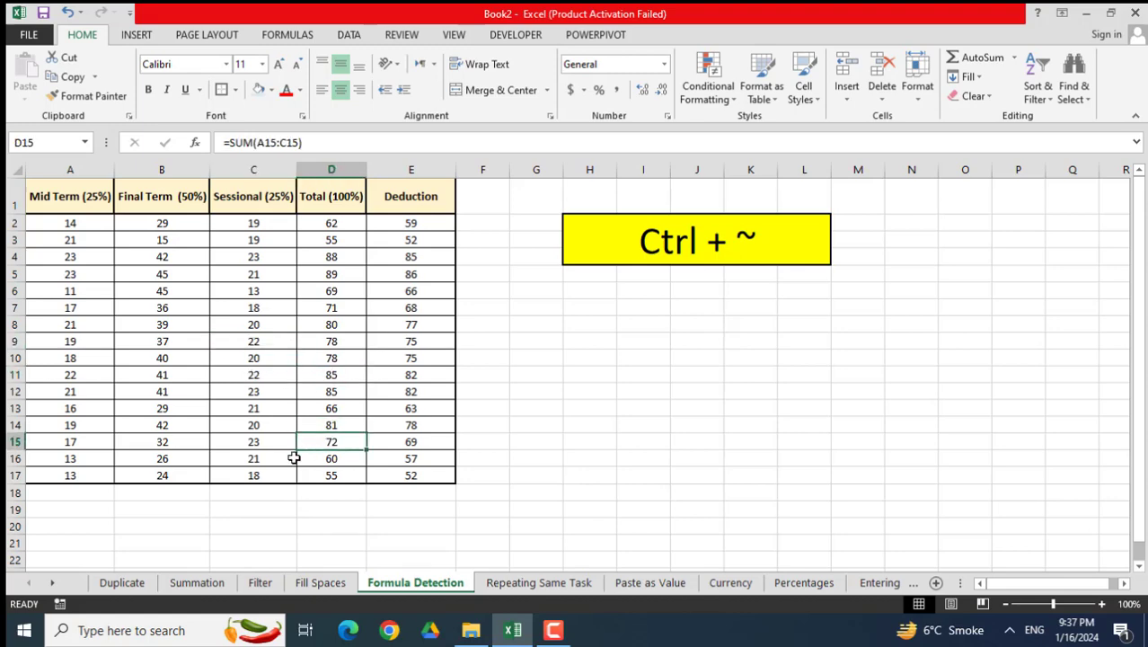
{"action": "left_click", "coordinate": [291, 458]}
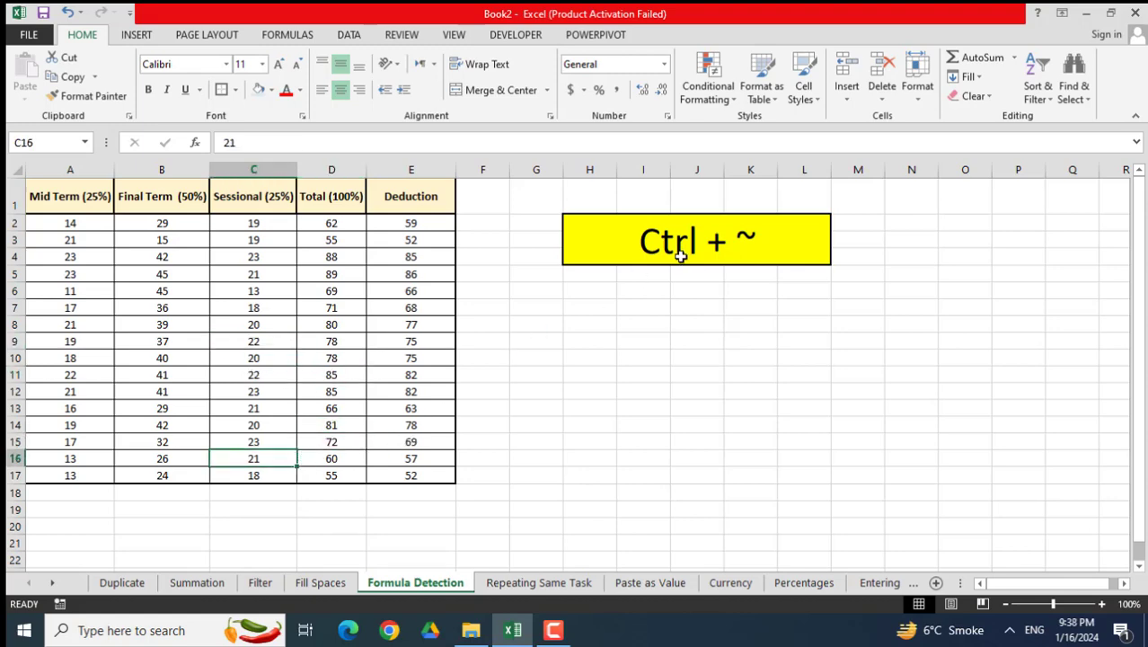
{"action": "left_click", "coordinate": [326, 406]}
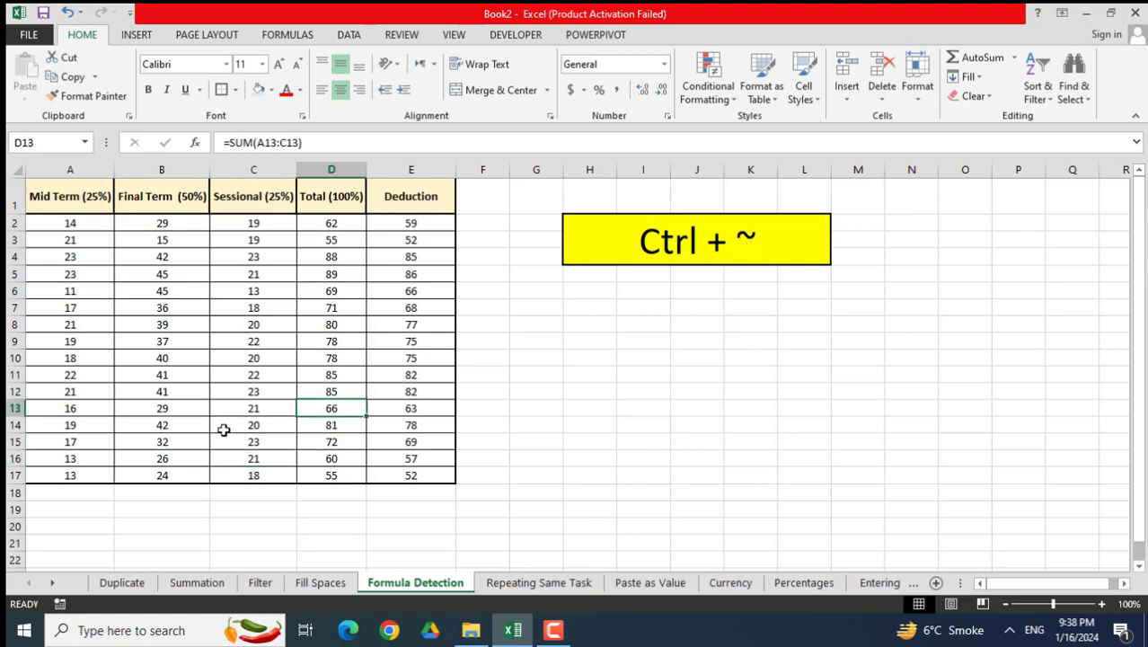
{"action": "left_click", "coordinate": [249, 404]}
{"action": "left_click", "coordinate": [194, 377]}
{"action": "left_click", "coordinate": [102, 359]}
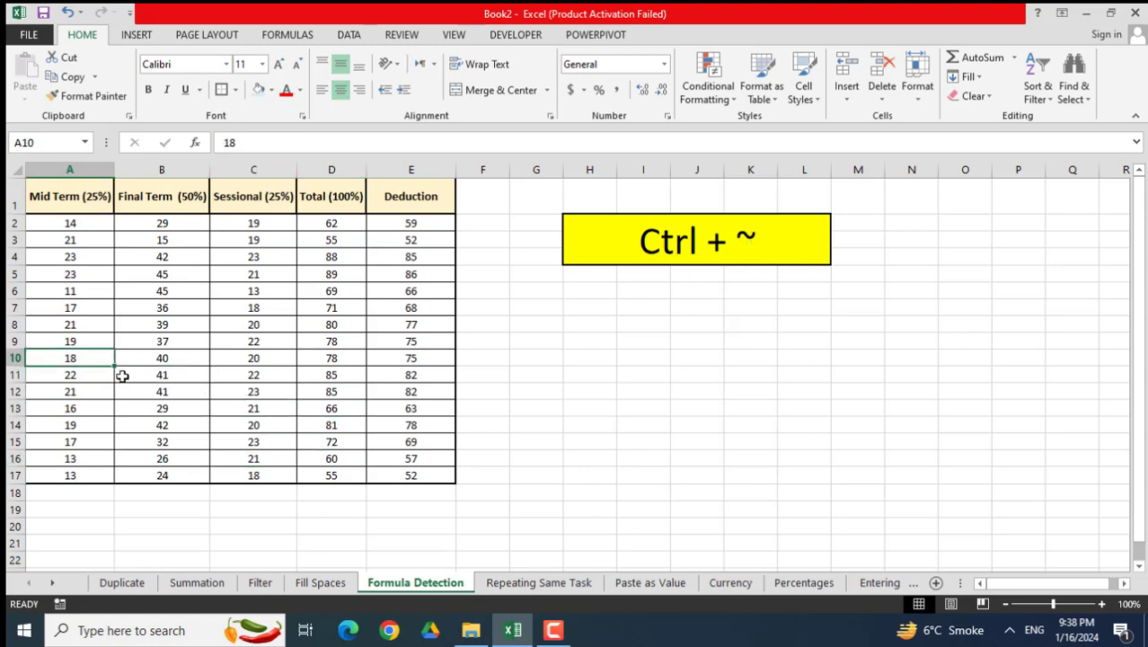
{"action": "left_click", "coordinate": [193, 390]}
{"action": "left_click", "coordinate": [363, 374]}
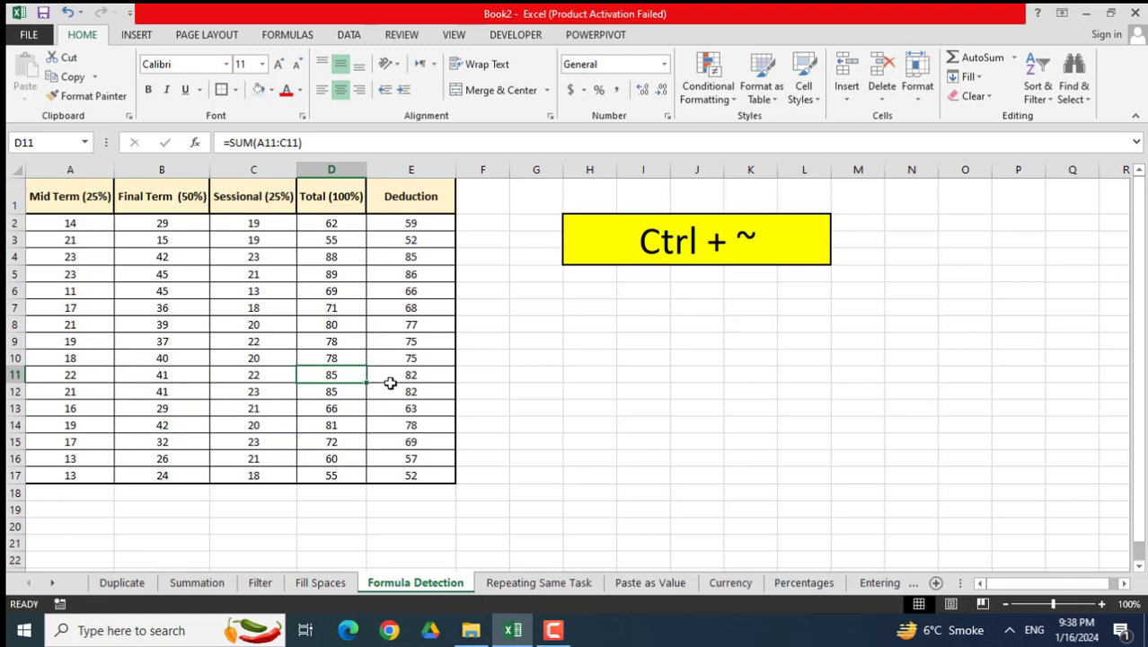
Display formulas instead of values on the sheet and examine the Total (100%) and Deduction columns
{"action": "key", "text": "ctrl+grave"}
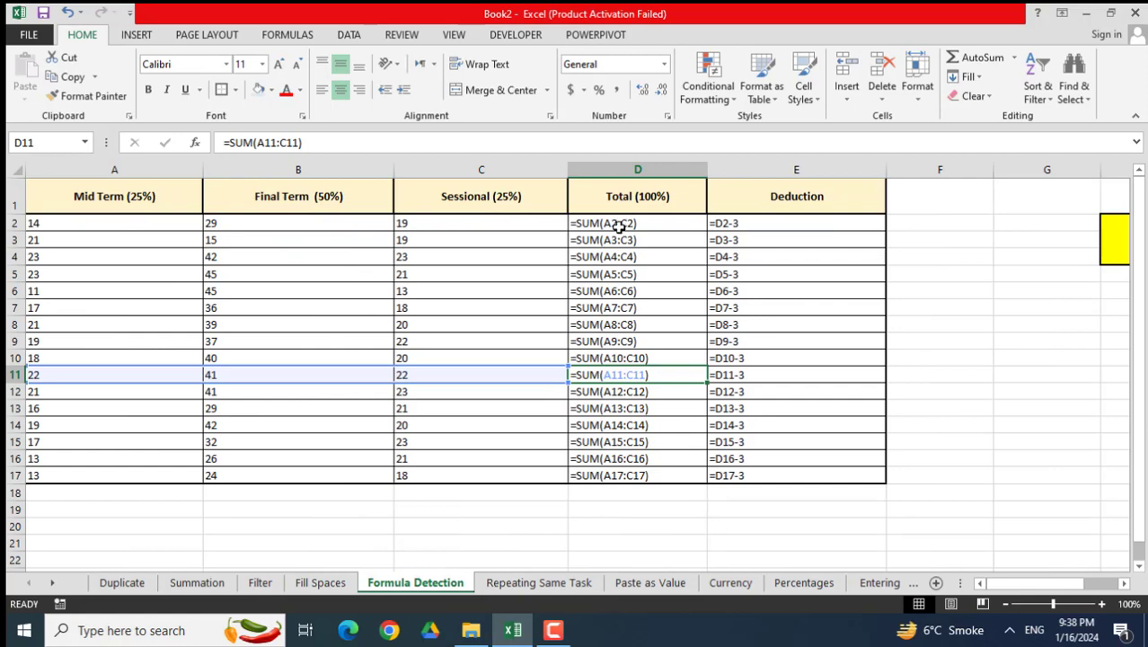
{"action": "left_click", "coordinate": [614, 176]}
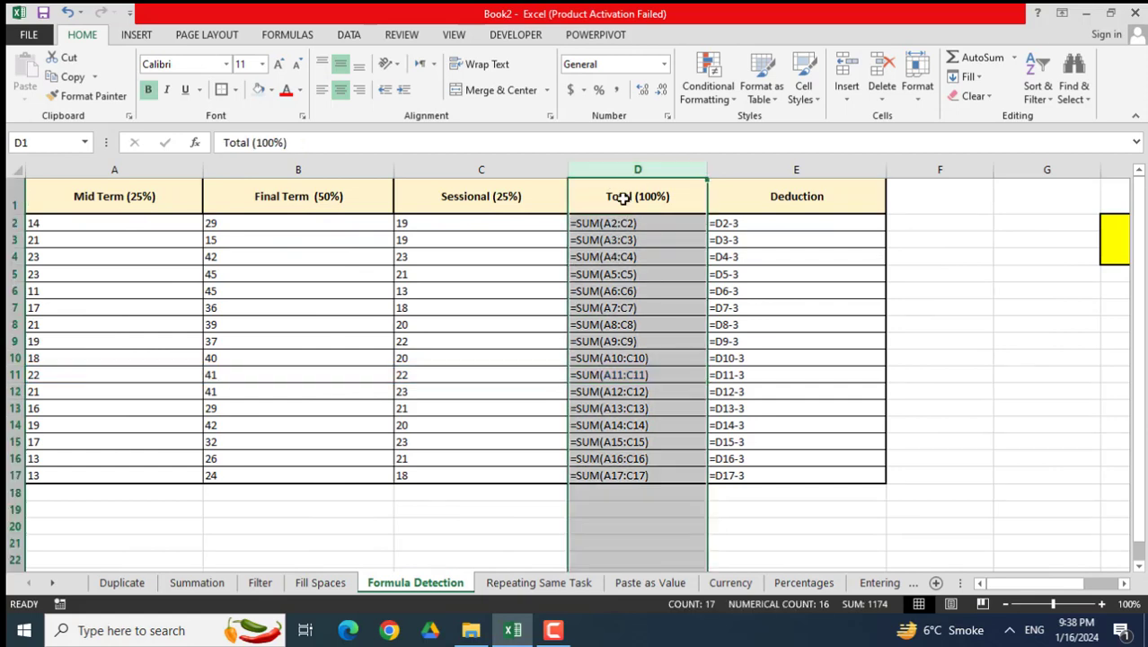
{"action": "left_click", "coordinate": [765, 171]}
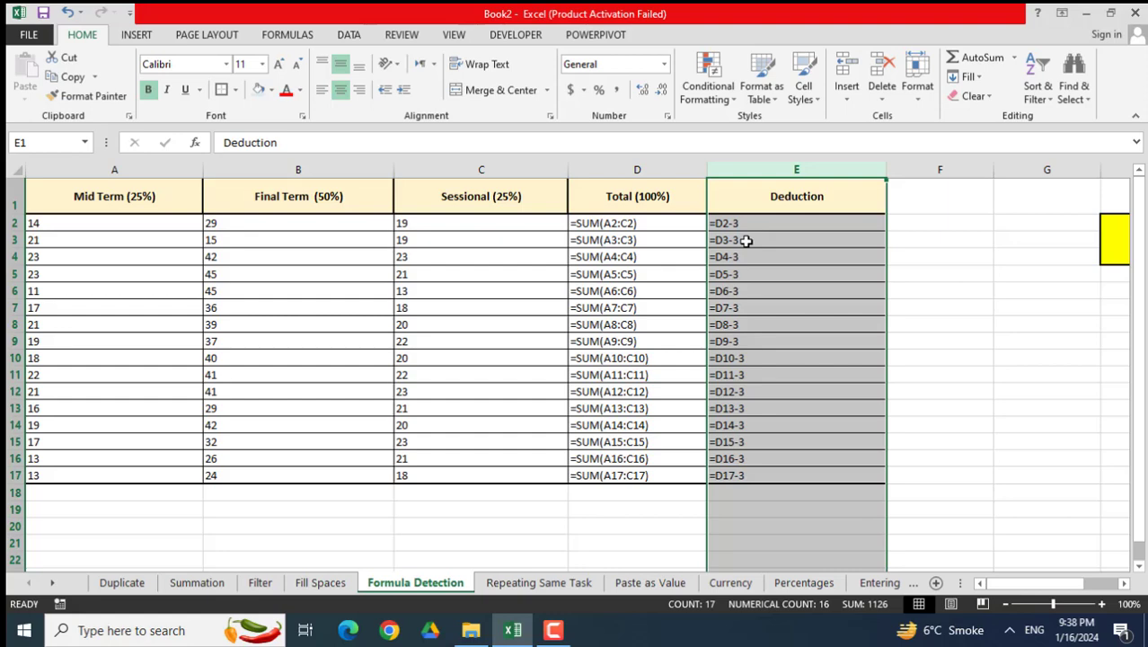
Switch the sheet back to displaying values and inspect the formula in cell D8 without changing it
{"action": "key", "text": "ctrl+grave"}
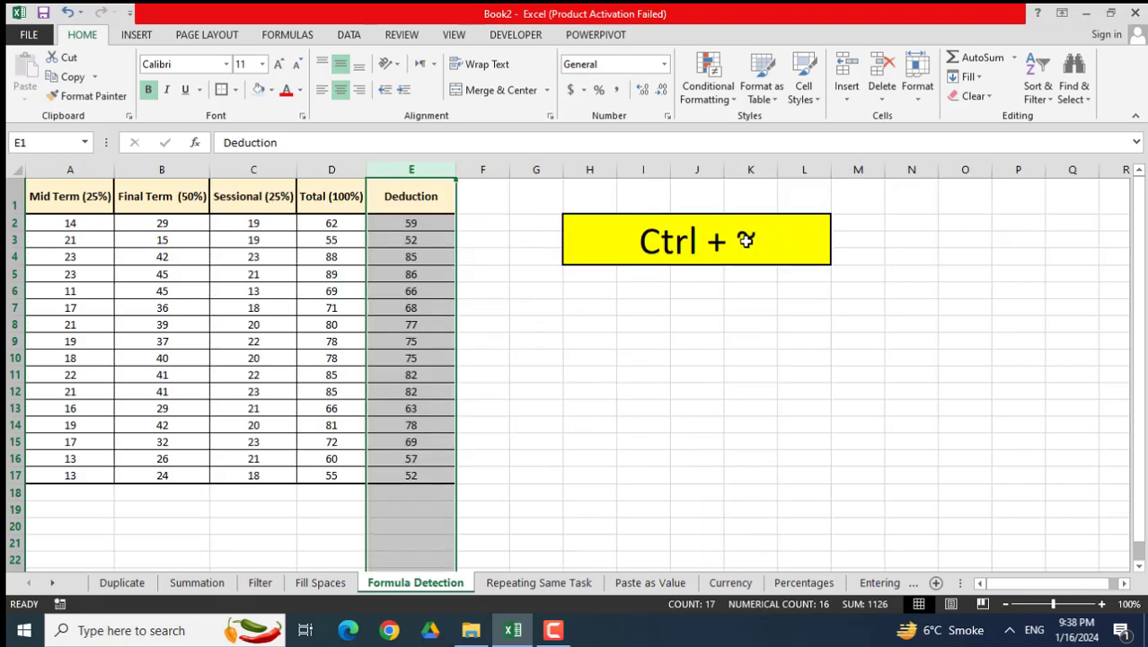
{"action": "left_click", "coordinate": [494, 377]}
{"action": "double_click", "coordinate": [336, 321]}
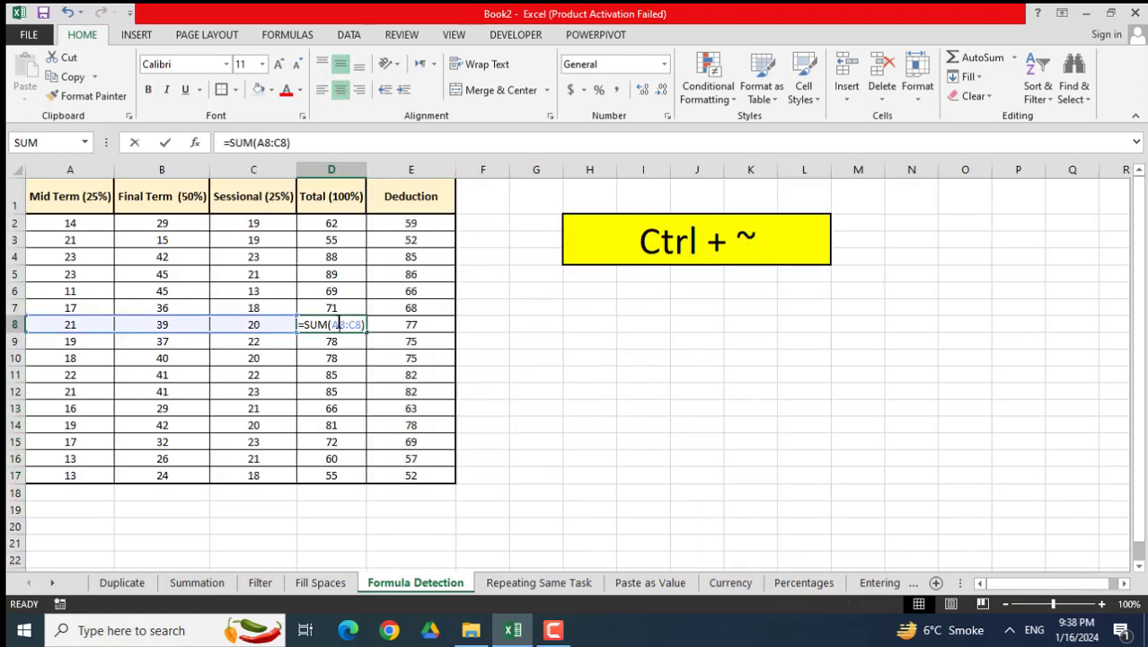
{"action": "key", "text": "Escape"}
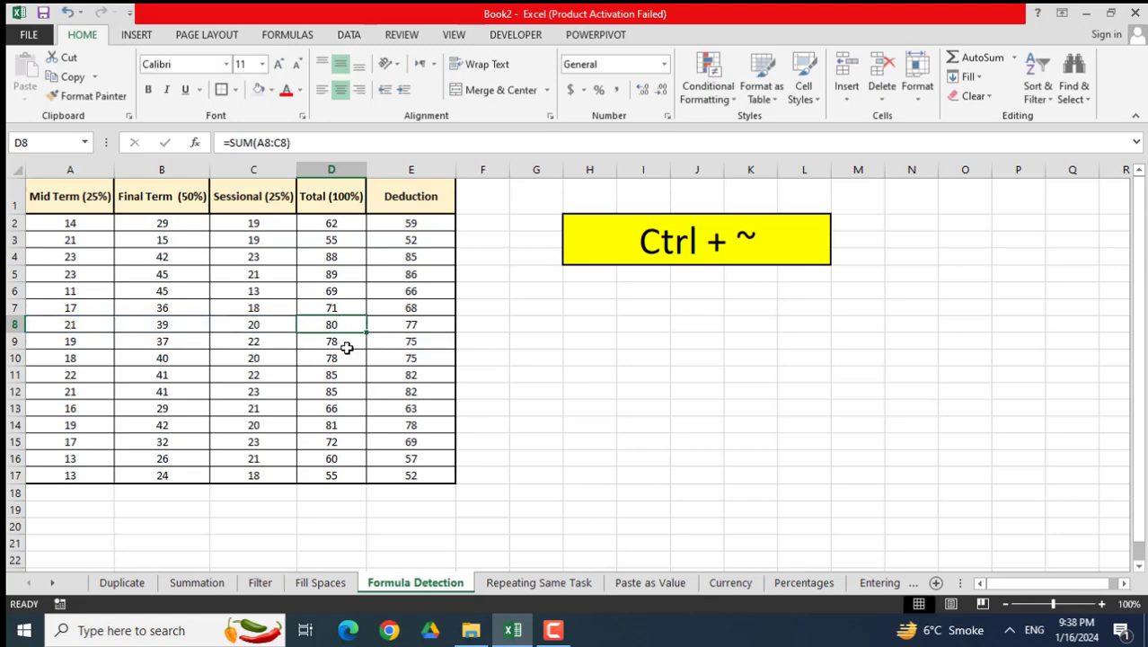
On the Repeating Same Task sheet, go through the Obtained Marks values from D5 down to D16
{"action": "left_click", "coordinate": [520, 588]}
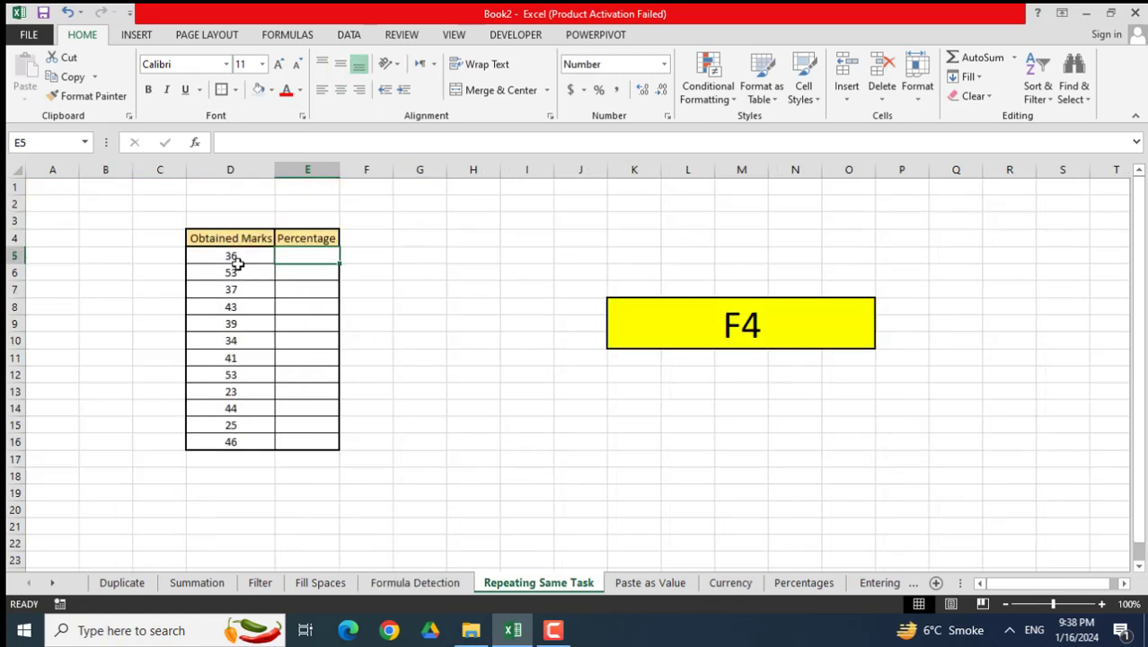
{"action": "left_click", "coordinate": [237, 262]}
{"action": "key", "text": "Down"}
{"action": "key", "text": "Down"}
{"action": "key", "text": "Down"}
{"action": "key", "text": "Down"}
{"action": "key", "text": "Down"}
{"action": "key", "text": "Down"}
{"action": "key", "text": "Down"}
{"action": "key", "text": "Down"}
{"action": "key", "text": "Down"}
{"action": "key", "text": "Down"}
{"action": "key", "text": "Down"}
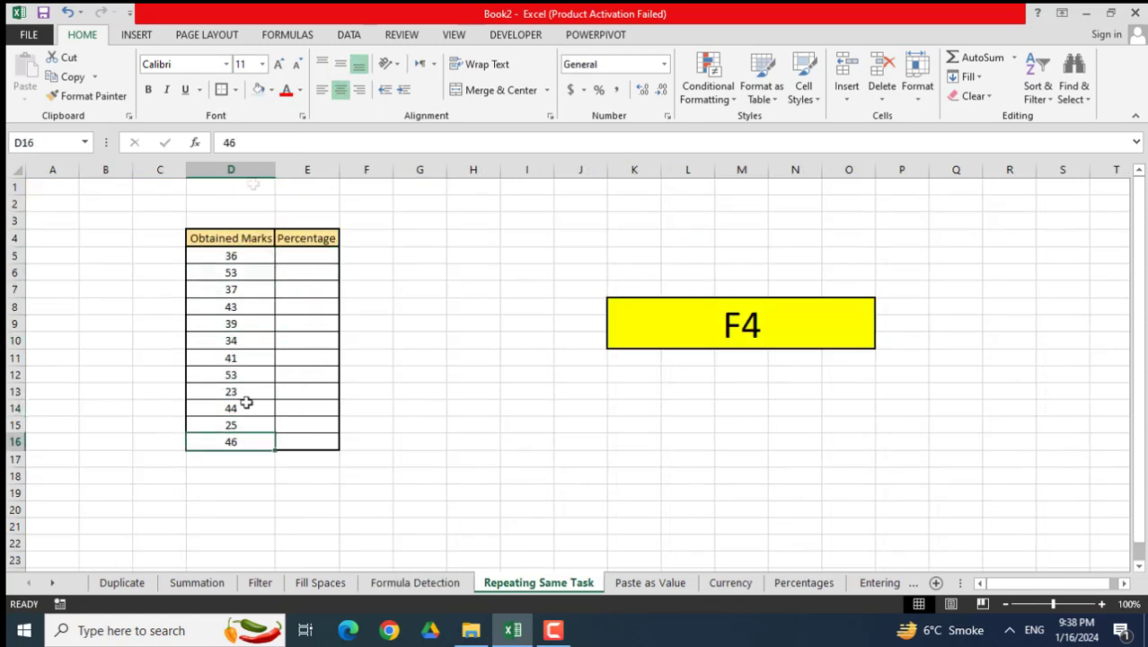
Fill cell D6 in the Obtained Marks column with yellow and repeat that same fill on cell D7
{"action": "left_click", "coordinate": [239, 273]}
{"action": "left_click", "coordinate": [273, 92]}
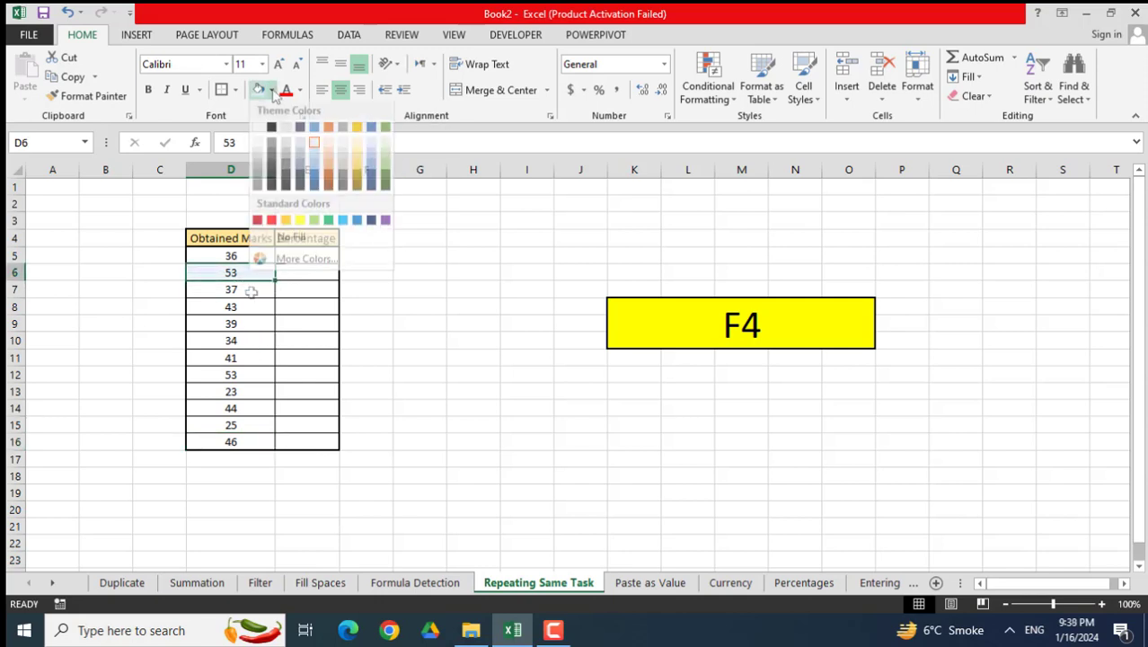
{"action": "left_click", "coordinate": [300, 220]}
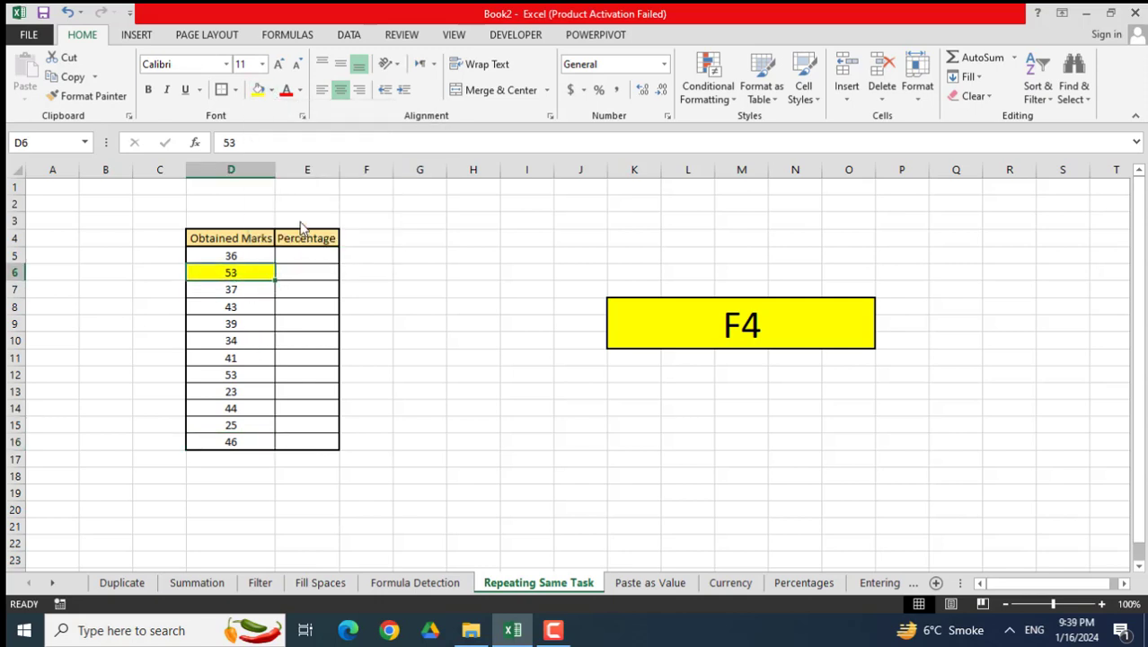
{"action": "left_click", "coordinate": [236, 291]}
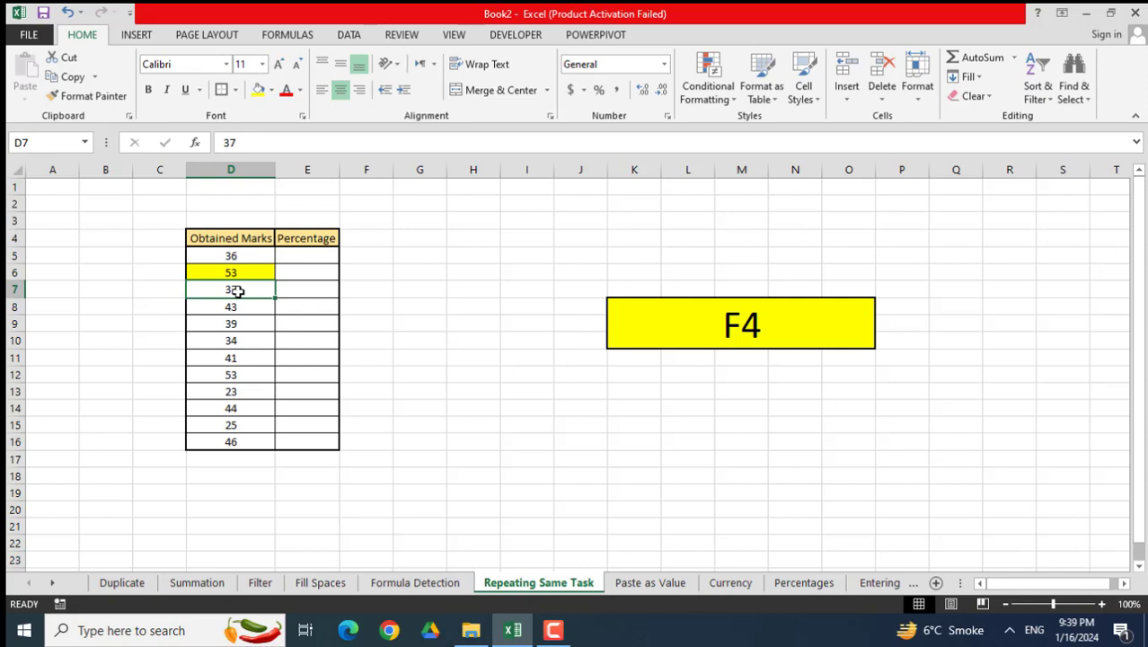
{"action": "key", "text": "F4"}
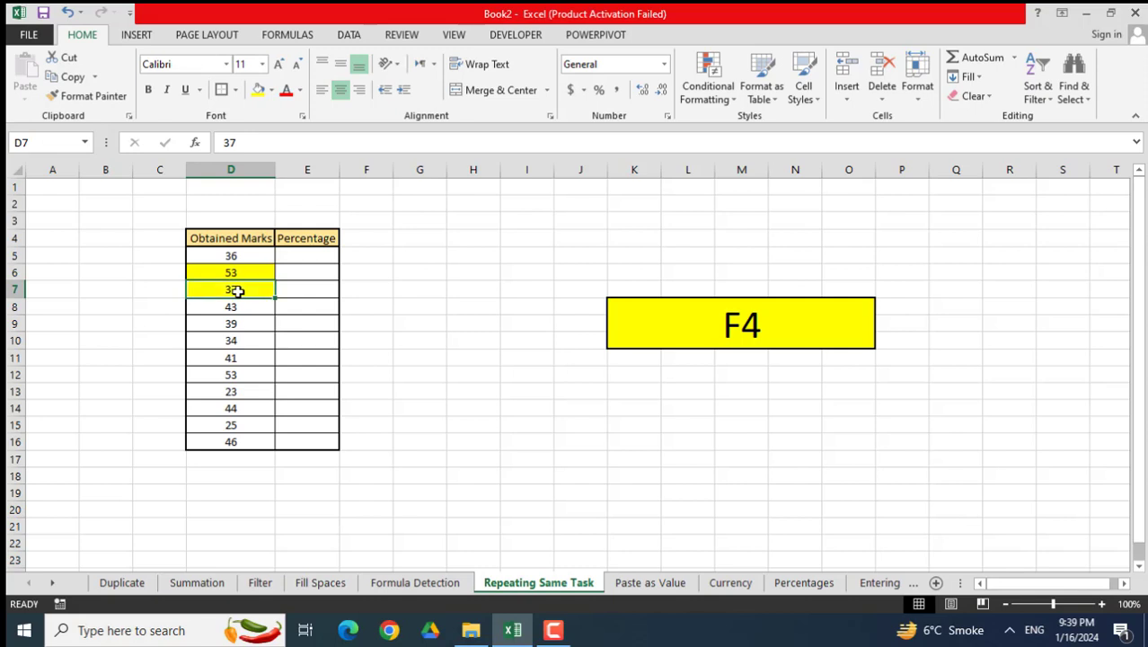
Repeat the yellow fill on cell D12 in the Obtained Marks column
{"action": "key", "text": "Down"}
{"action": "key", "text": "Down"}
{"action": "key", "text": "Down"}
{"action": "key", "text": "Down"}
{"action": "key", "text": "Down"}
{"action": "key", "text": "Down"}
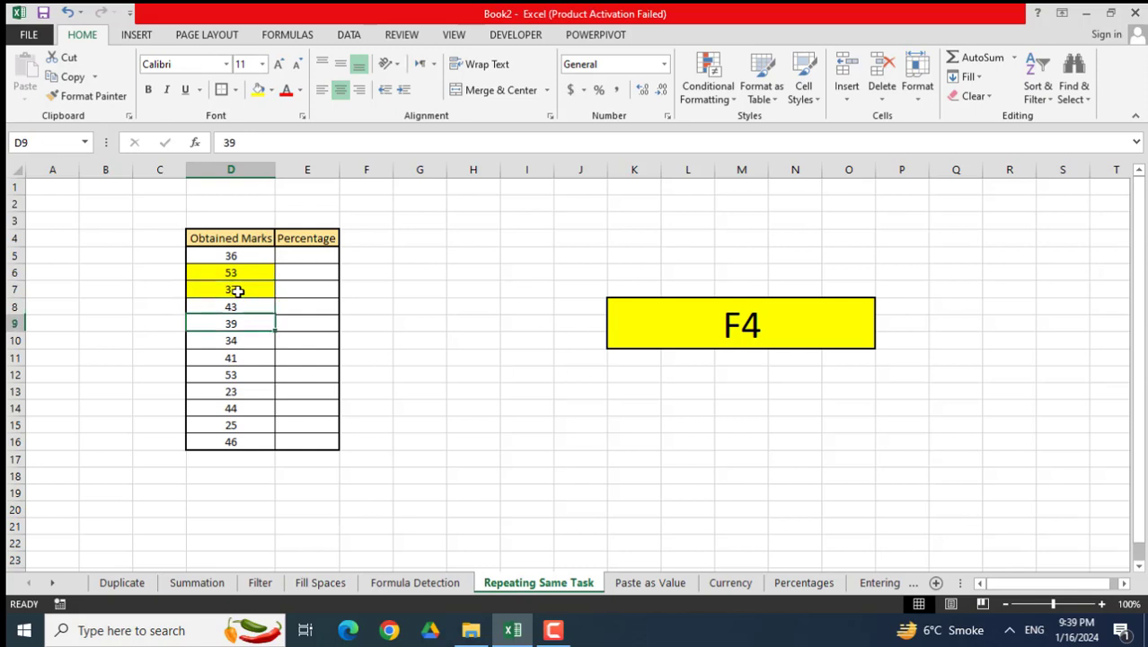
{"action": "key", "text": "Up"}
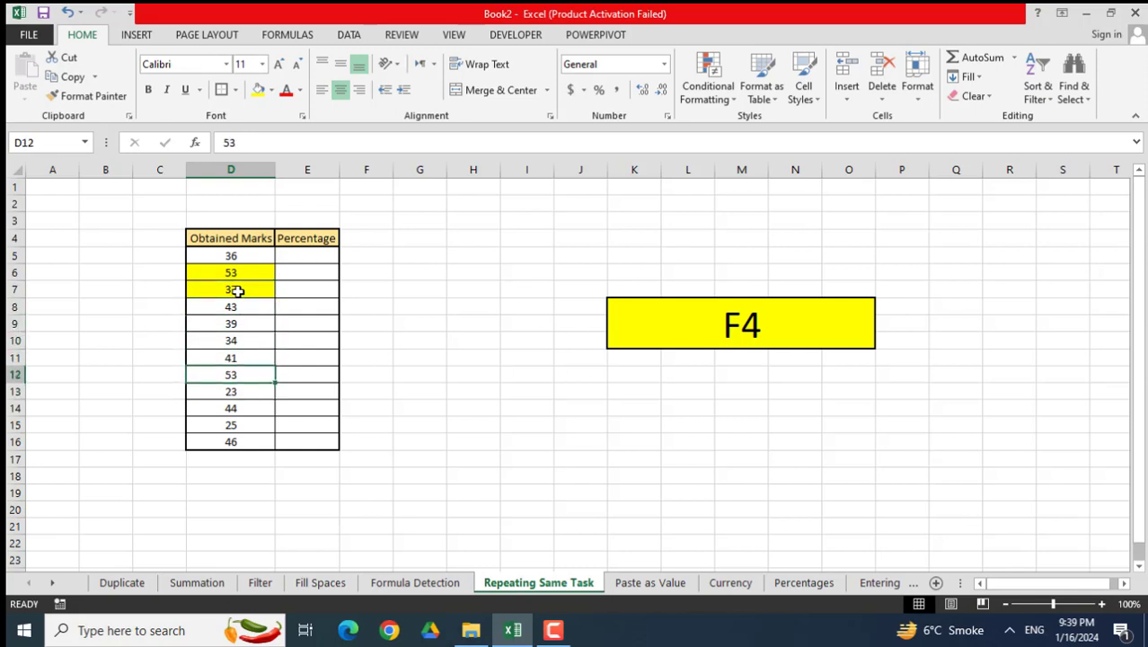
{"action": "key", "text": "F4"}
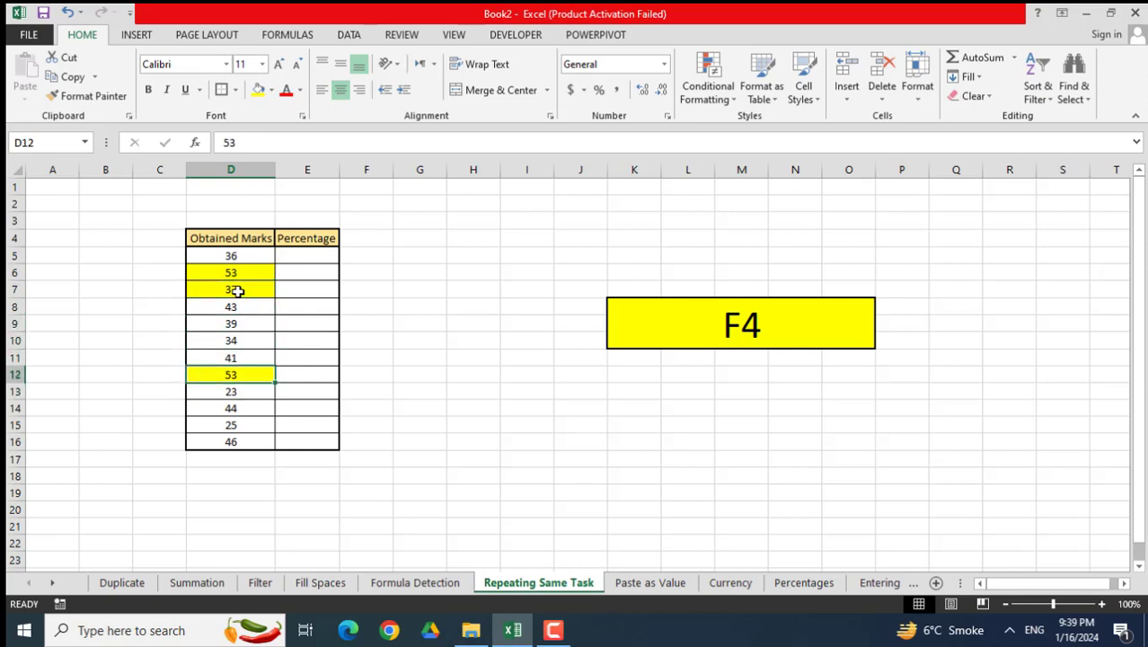
Apply the same yellow fill to D16, the last Obtained Marks cell, by repeating the last action
{"action": "key", "text": "Down"}
{"action": "key", "text": "Down"}
{"action": "key", "text": "Down"}
{"action": "key", "text": "Down"}
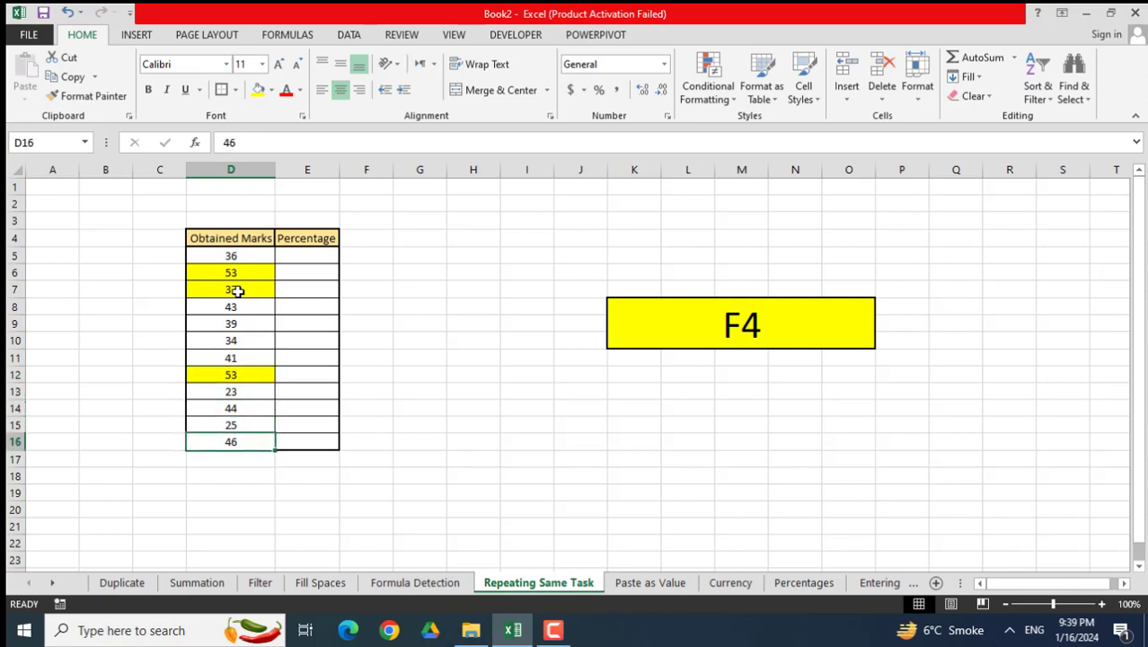
{"action": "key", "text": "F4"}
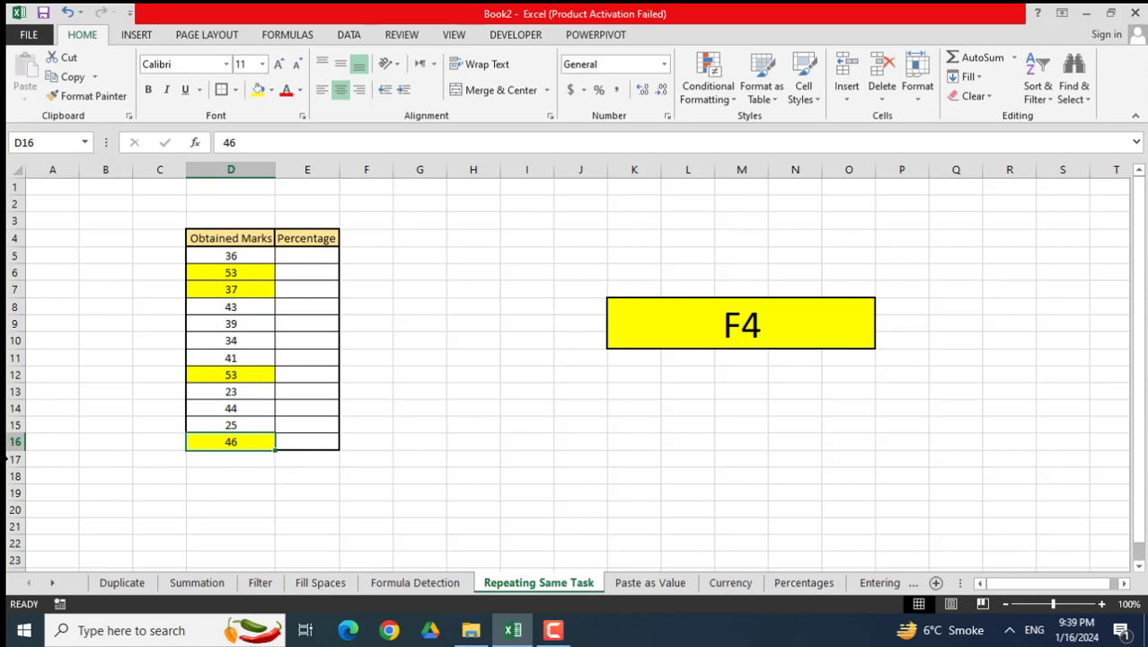
Enter the sample text Qwerty in cell G9 and asdfg in cell G11
{"action": "left_click", "coordinate": [381, 399]}
{"action": "left_click", "coordinate": [408, 324]}
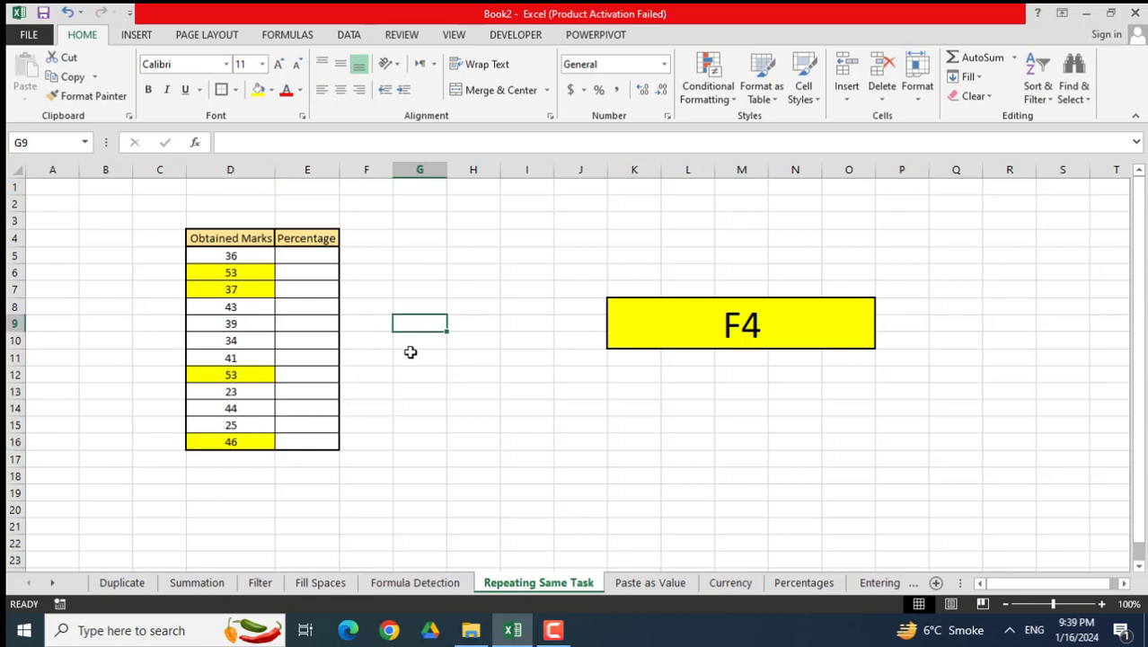
{"action": "type", "text": "Qwerty"}
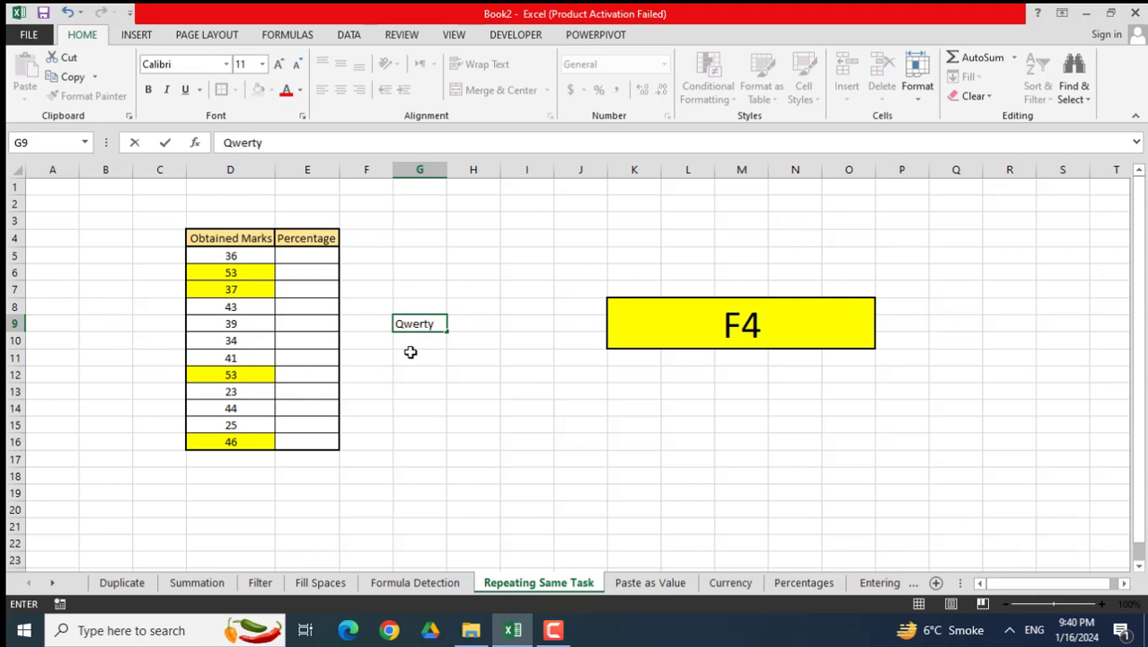
{"action": "left_click", "coordinate": [414, 357]}
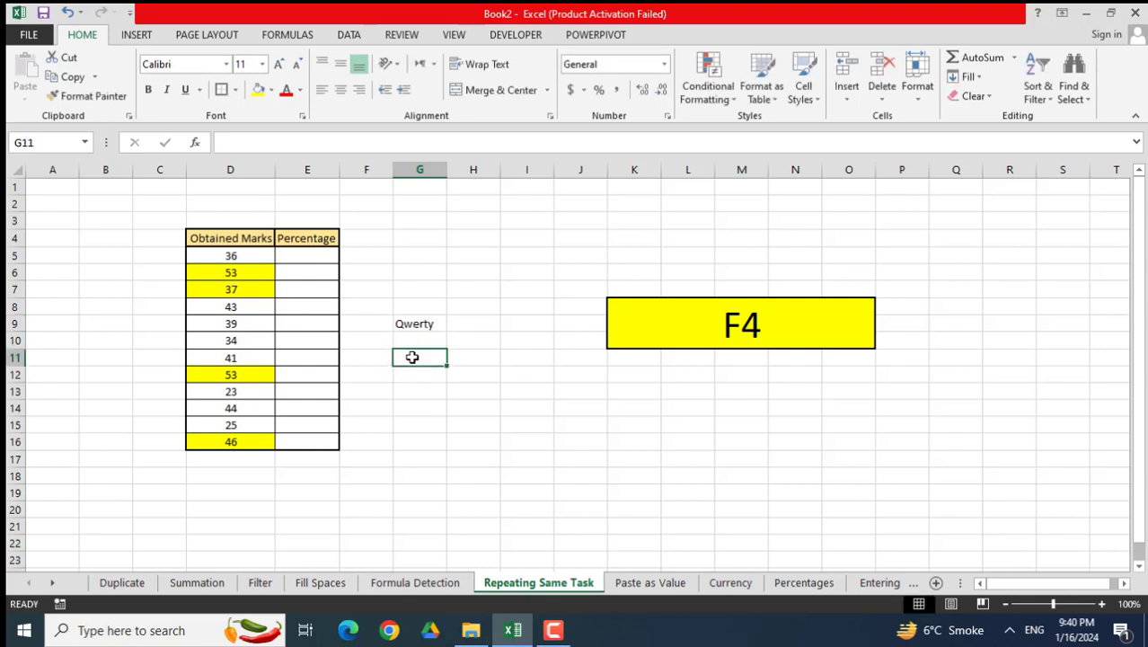
{"action": "type", "text": "asd"}
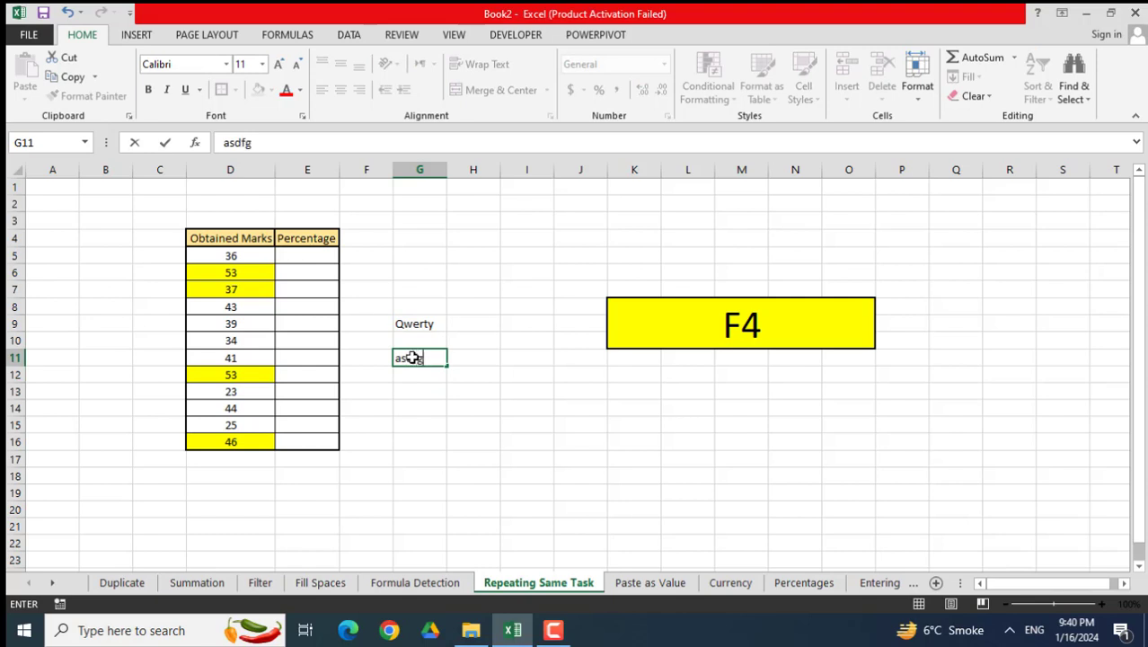
{"action": "type", "text": "fg"}
{"action": "key", "text": "Return"}
Make the Qwerty text in G9 bold and enlarge its font to size 14
{"action": "left_click", "coordinate": [420, 322]}
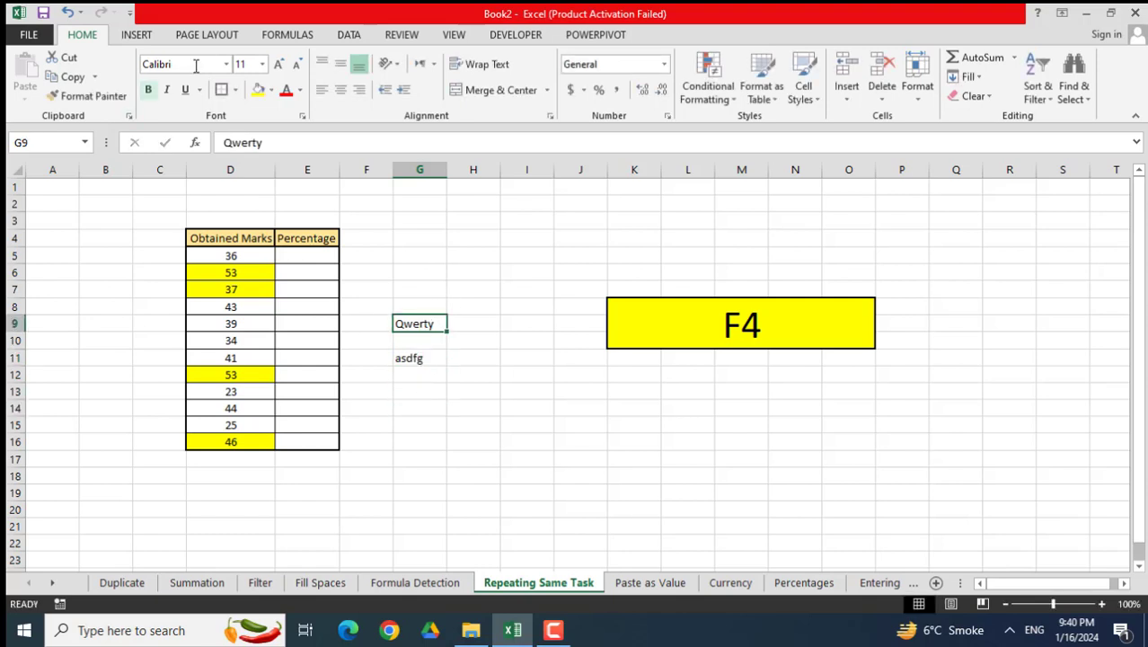
{"action": "left_click", "coordinate": [149, 89]}
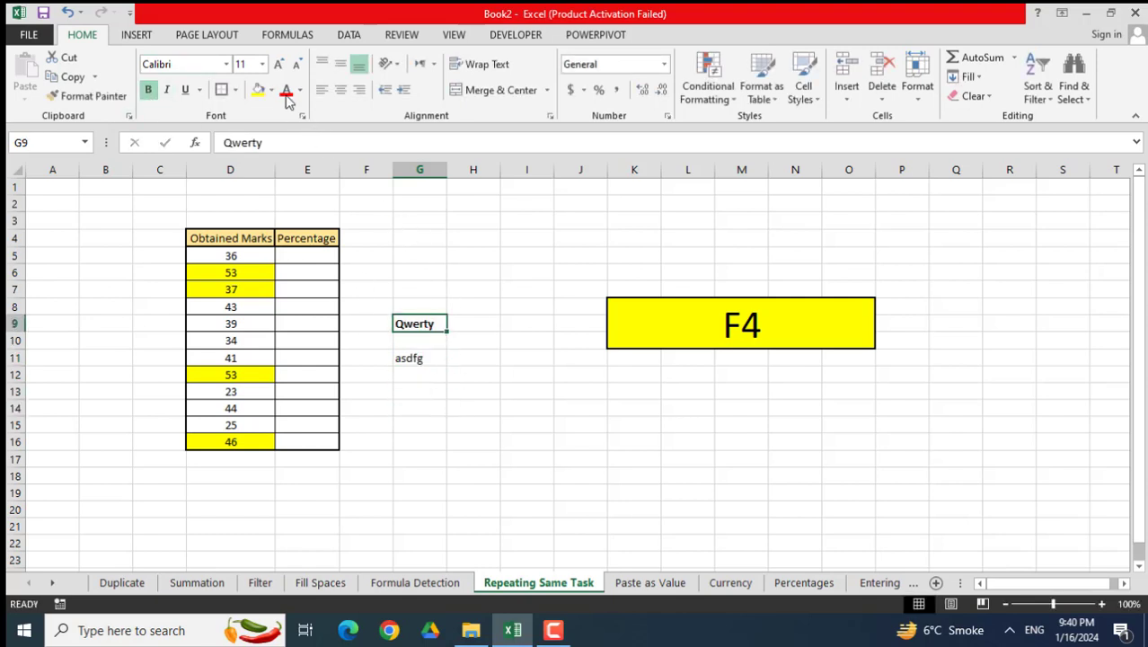
{"action": "left_click", "coordinate": [278, 64]}
{"action": "left_click", "coordinate": [278, 64]}
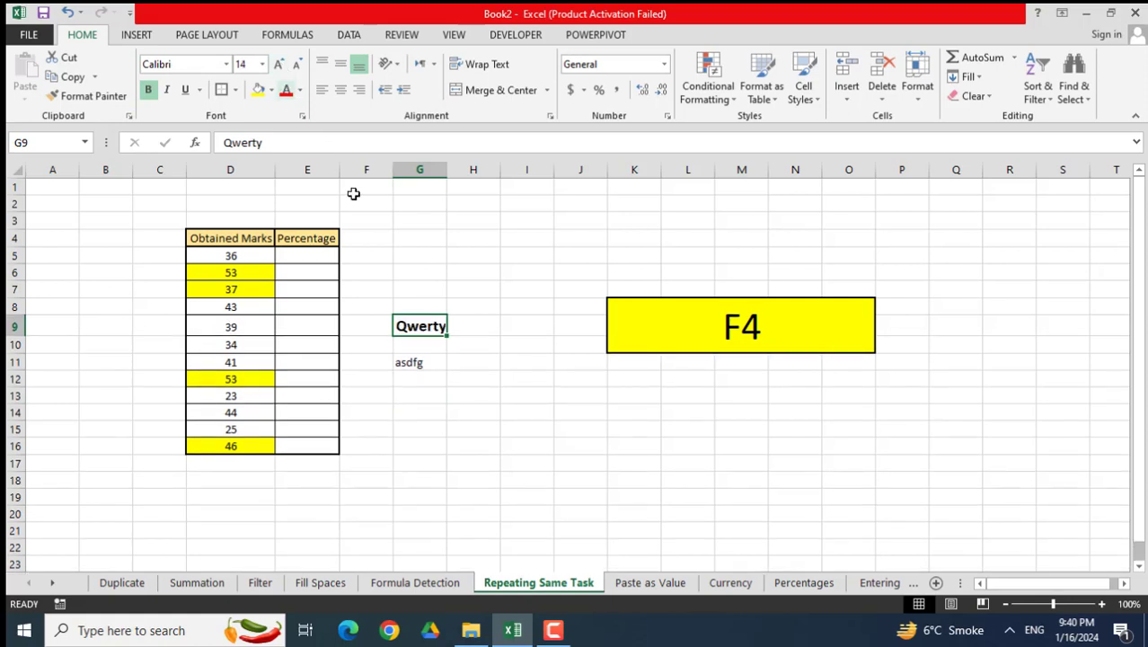
Repeat the last formatting action from Qwerty on the asdfg text in cell G11
{"action": "left_click", "coordinate": [425, 363]}
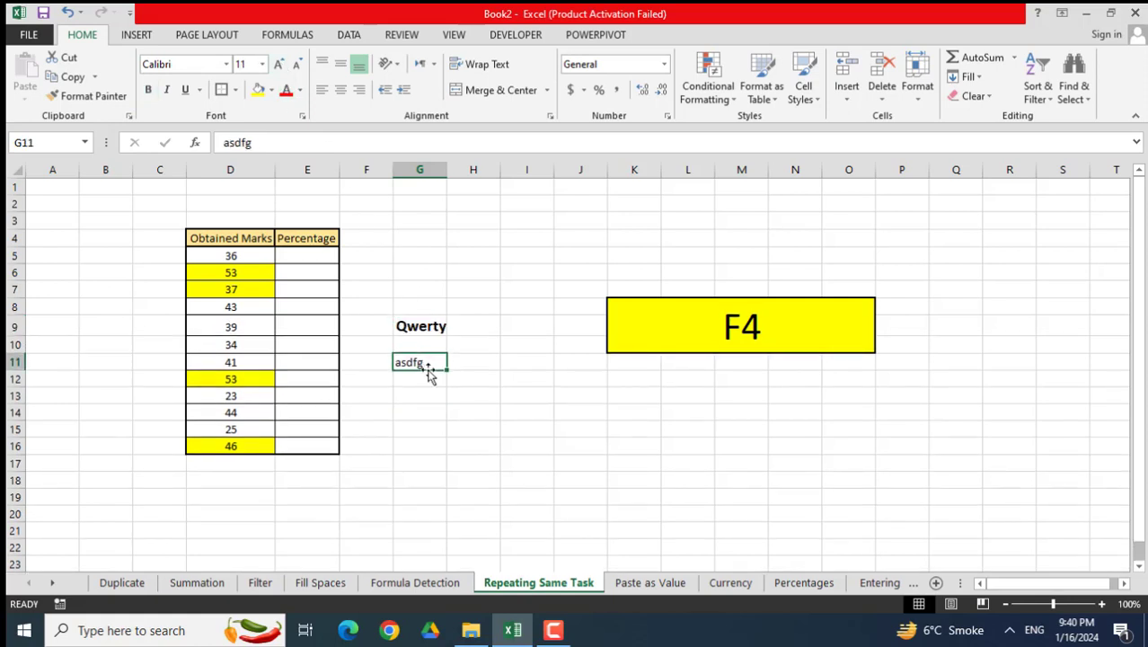
{"action": "left_click", "coordinate": [431, 329]}
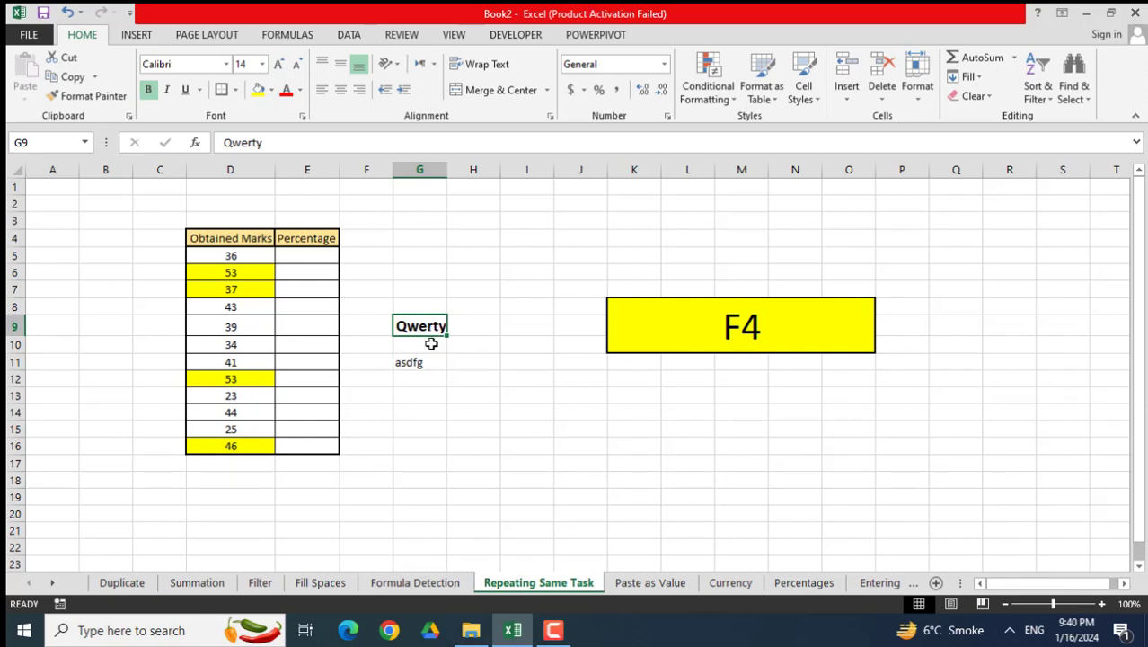
{"action": "left_click", "coordinate": [430, 361]}
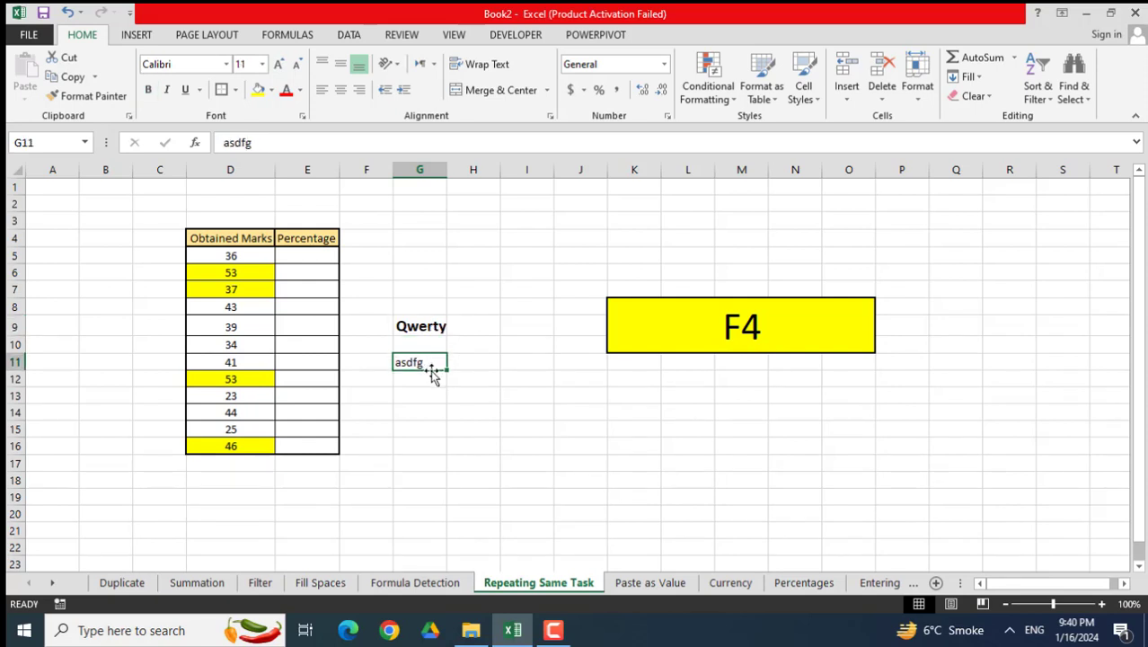
{"action": "key", "text": "F4"}
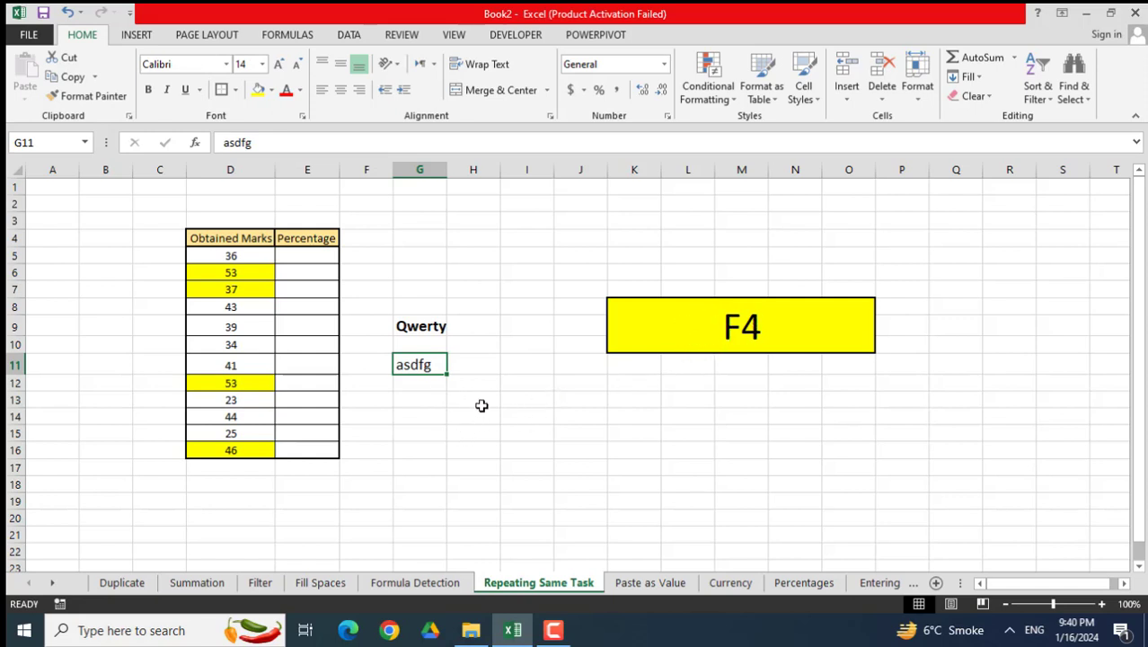
On the Paste as Value sheet, inspect the formulas in cells D3, E5, D8 and D11 without changing them
{"action": "left_click", "coordinate": [647, 582]}
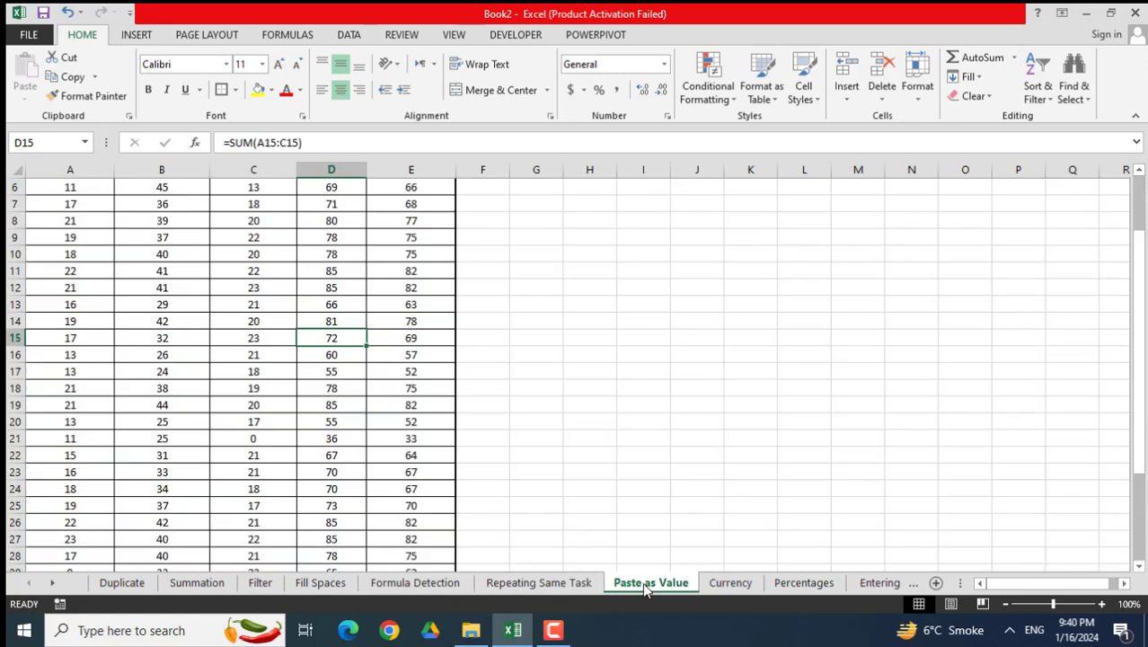
{"action": "scroll", "coordinate": [417, 402], "scroll_direction": "up", "scroll_amount": 2}
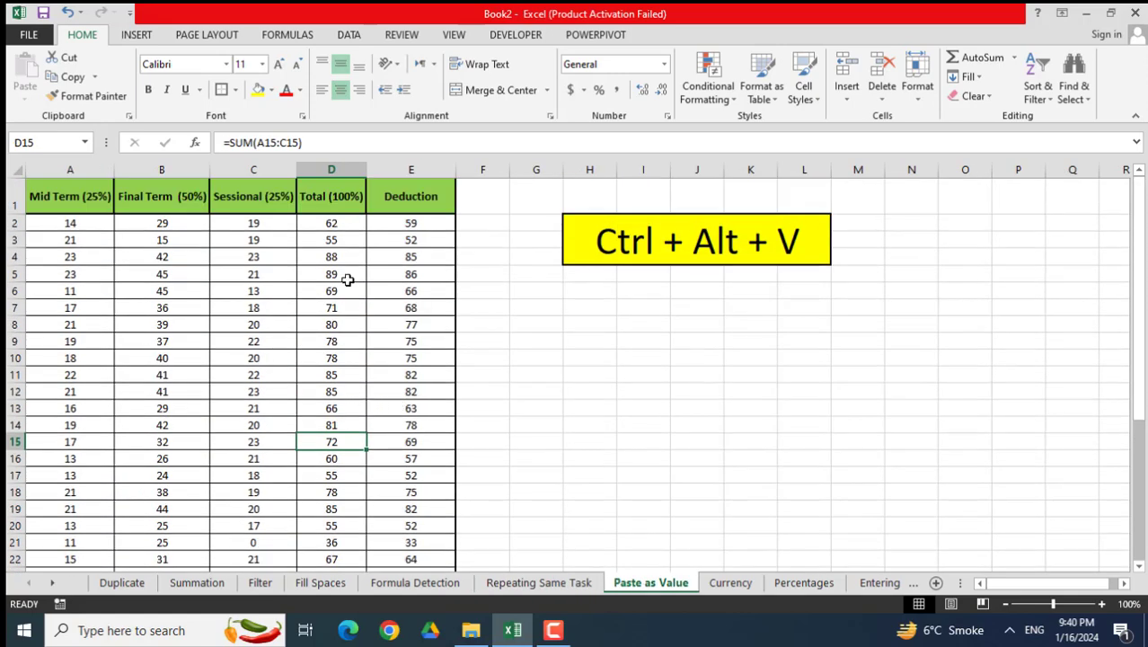
{"action": "double_click", "coordinate": [326, 237]}
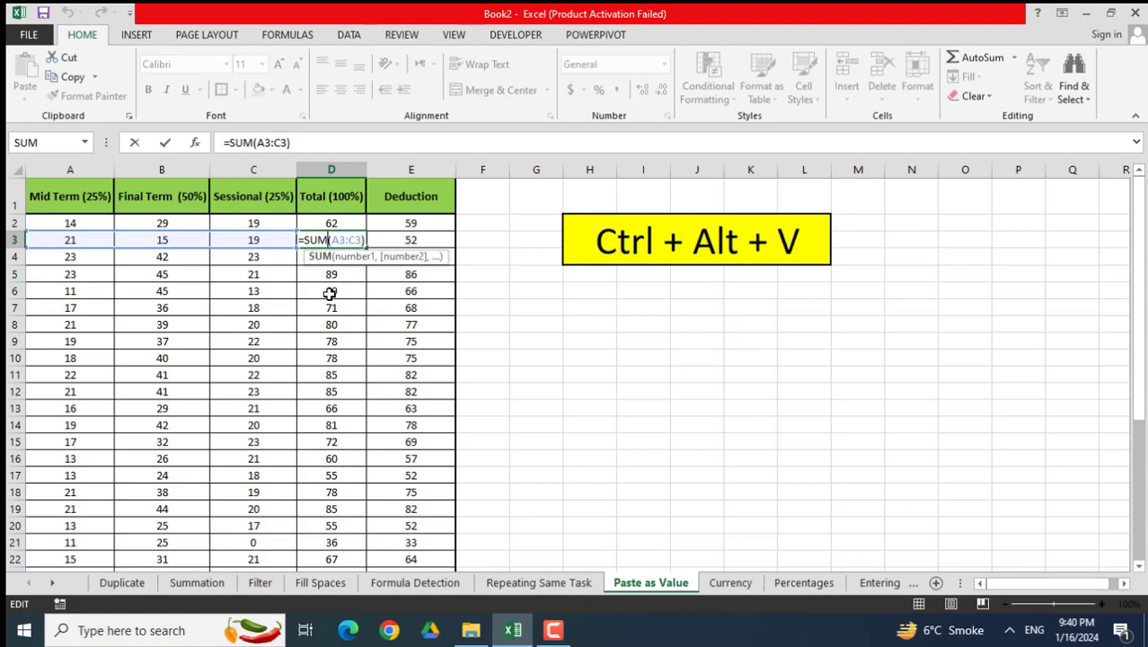
{"action": "key", "text": "Escape"}
{"action": "double_click", "coordinate": [410, 278]}
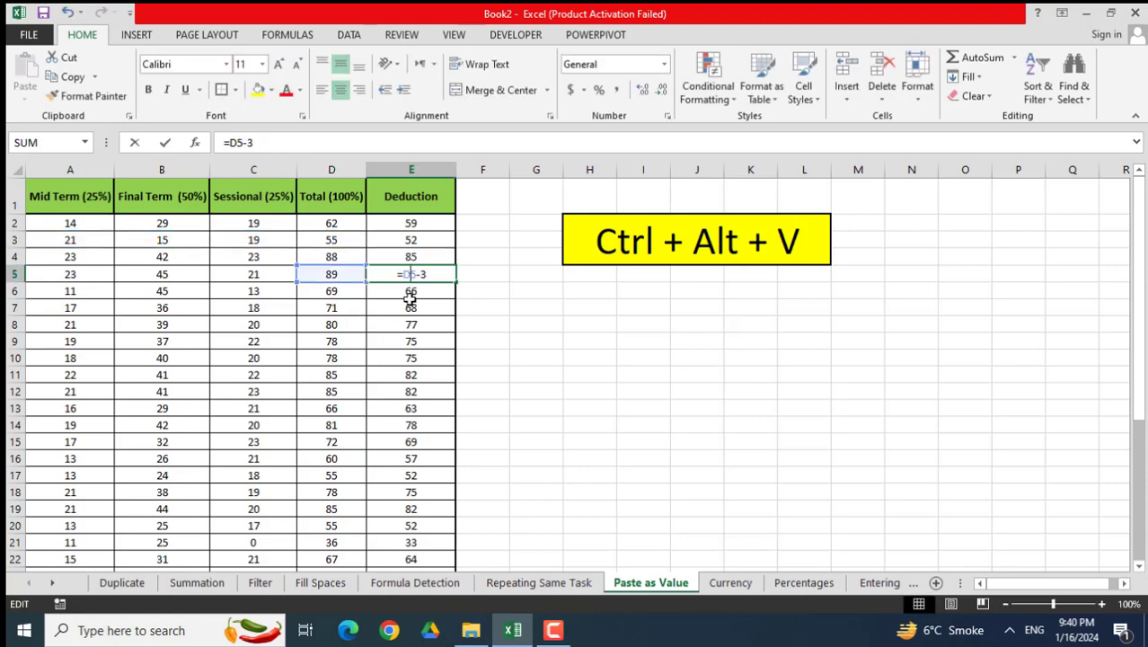
{"action": "key", "text": "Escape"}
{"action": "double_click", "coordinate": [335, 325]}
{"action": "key", "text": "Escape"}
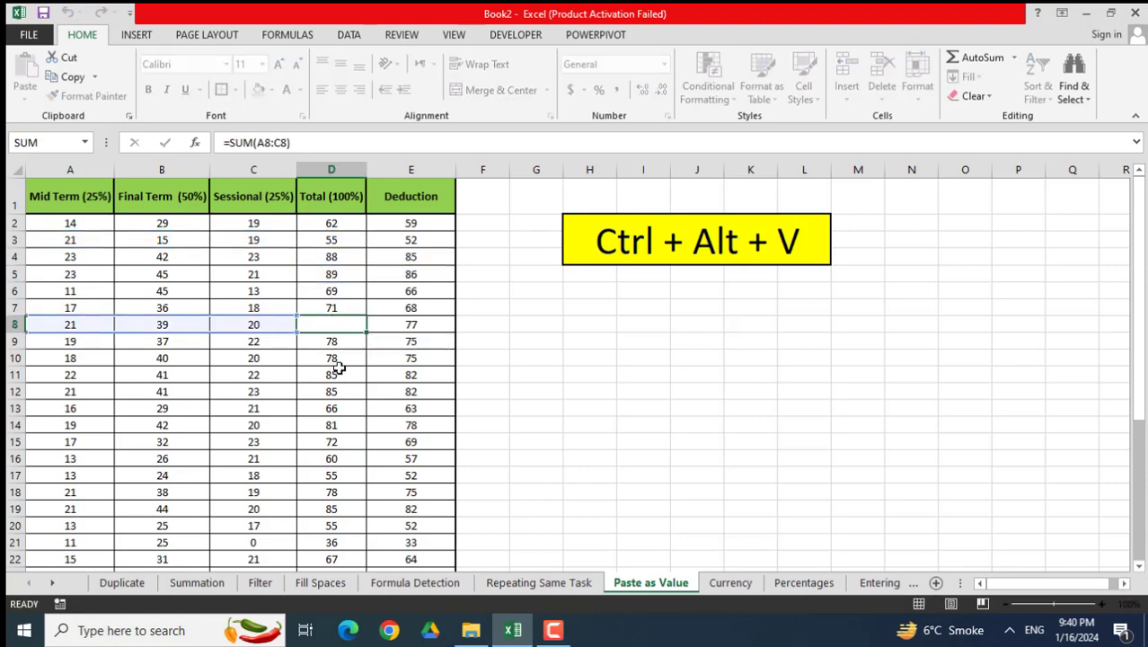
{"action": "double_click", "coordinate": [333, 373]}
{"action": "key", "text": "Escape"}
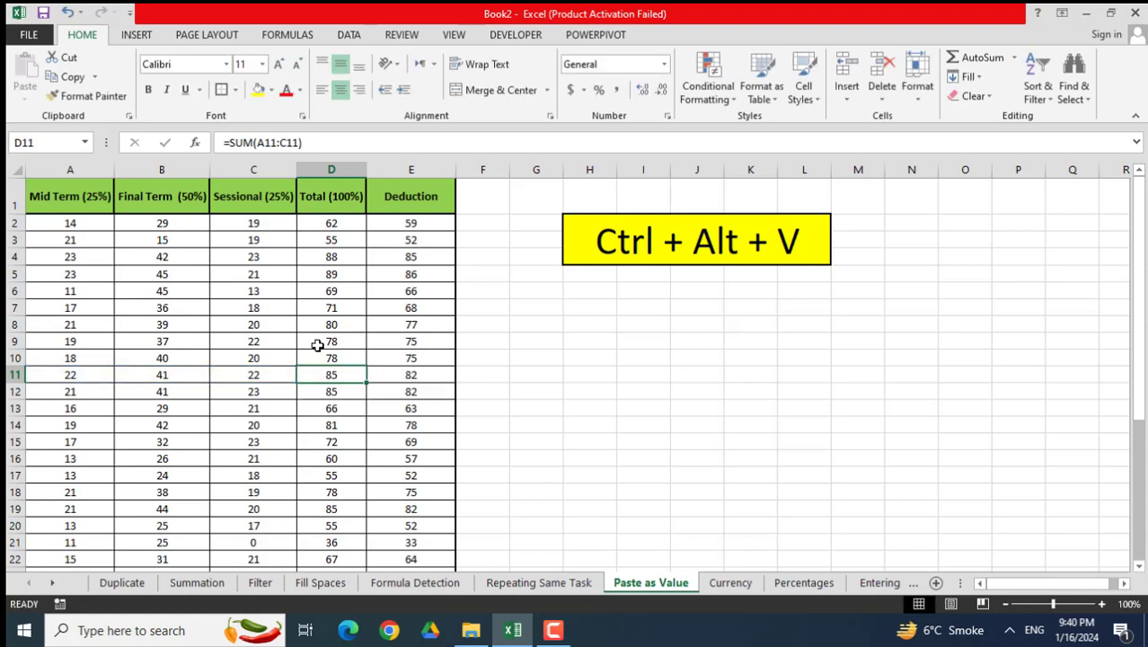
Copy all Total (100%) and Deduction cells in the range D2:E36
{"action": "left_click", "coordinate": [316, 226]}
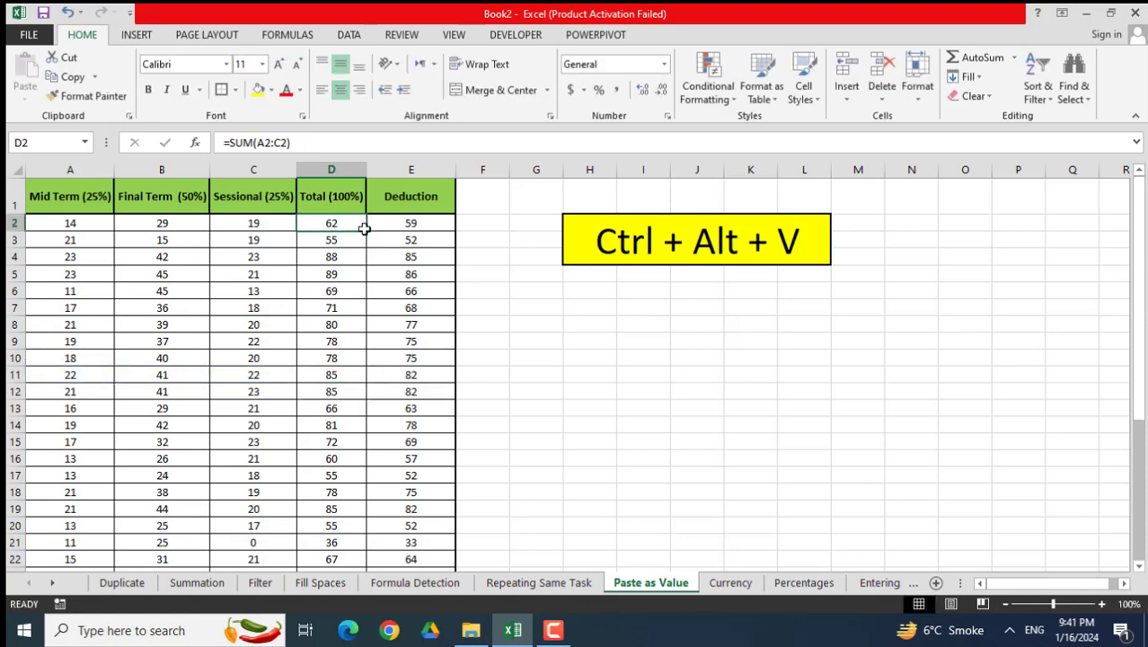
{"action": "left_click_drag", "start_coordinate": [368, 229], "coordinate": [389, 233]}
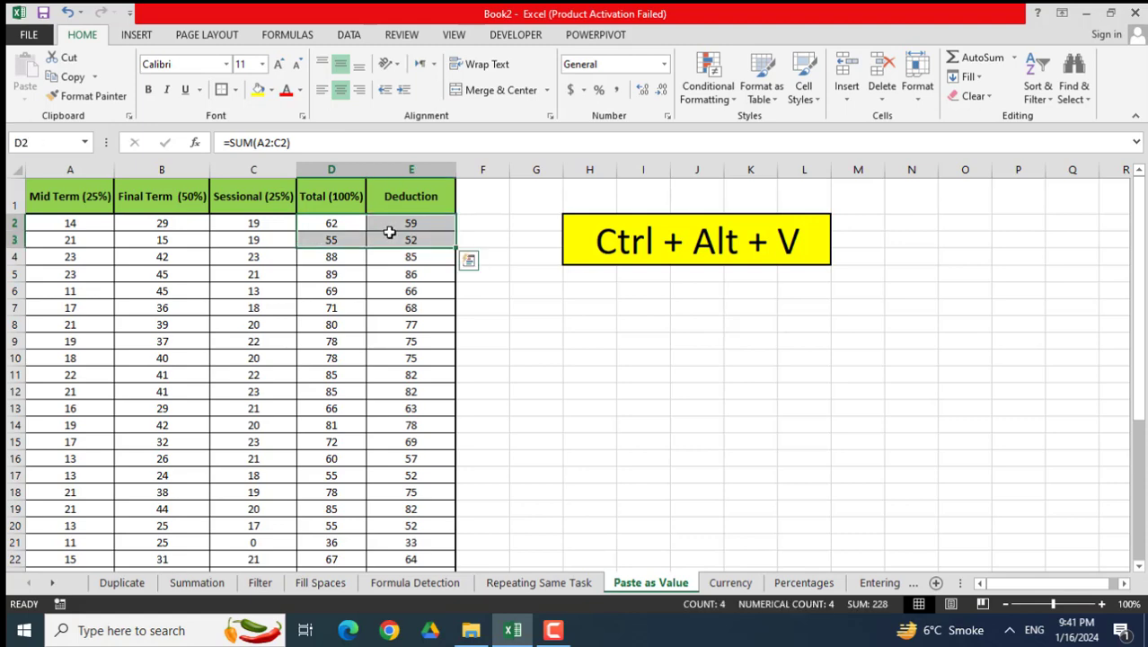
{"action": "key", "text": "shift+Down"}
{"action": "key", "text": "shift+Down"}
{"action": "key", "text": "shift+Down"}
{"action": "key", "text": "shift+Down"}
{"action": "key", "text": "shift+Down"}
{"action": "key", "text": "shift+Down"}
{"action": "key", "text": "shift+Down"}
{"action": "key", "text": "shift+Down"}
{"action": "key", "text": "shift+Down"}
{"action": "key", "text": "shift+Down"}
{"action": "key", "text": "shift+Down"}
{"action": "key", "text": "shift+Down"}
{"action": "key", "text": "shift+Down"}
{"action": "key", "text": "shift+Down"}
{"action": "key", "text": "shift+Down"}
{"action": "key", "text": "shift+Down"}
{"action": "key", "text": "shift+Down"}
{"action": "key", "text": "shift+Down"}
{"action": "key", "text": "shift+Down"}
{"action": "key", "text": "shift+Down"}
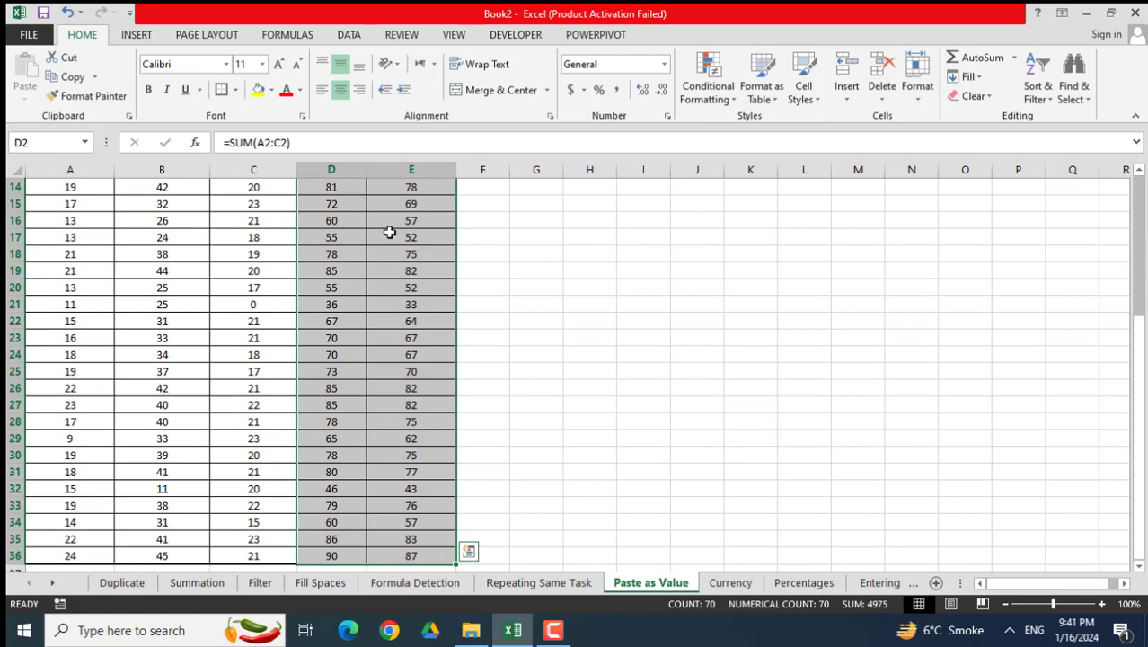
{"action": "key", "text": "ctrl+c"}
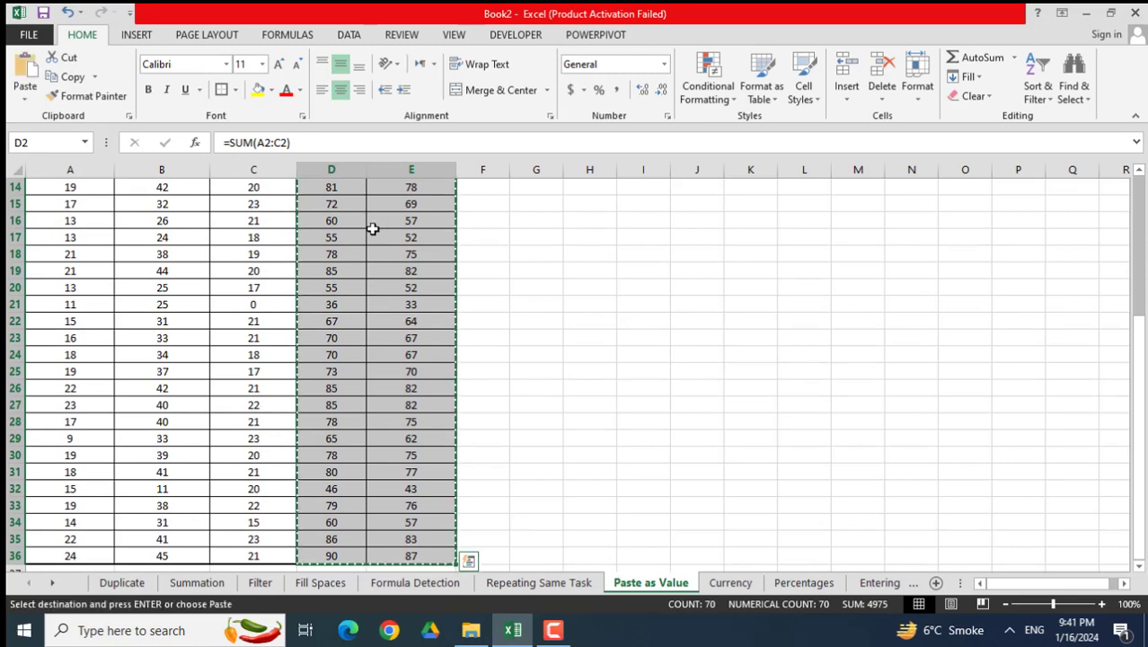
Paste the copied Total and Deduction cells over themselves with Paste Special set to Values
{"action": "scroll", "coordinate": [373, 230], "scroll_direction": "up", "scroll_amount": 5}
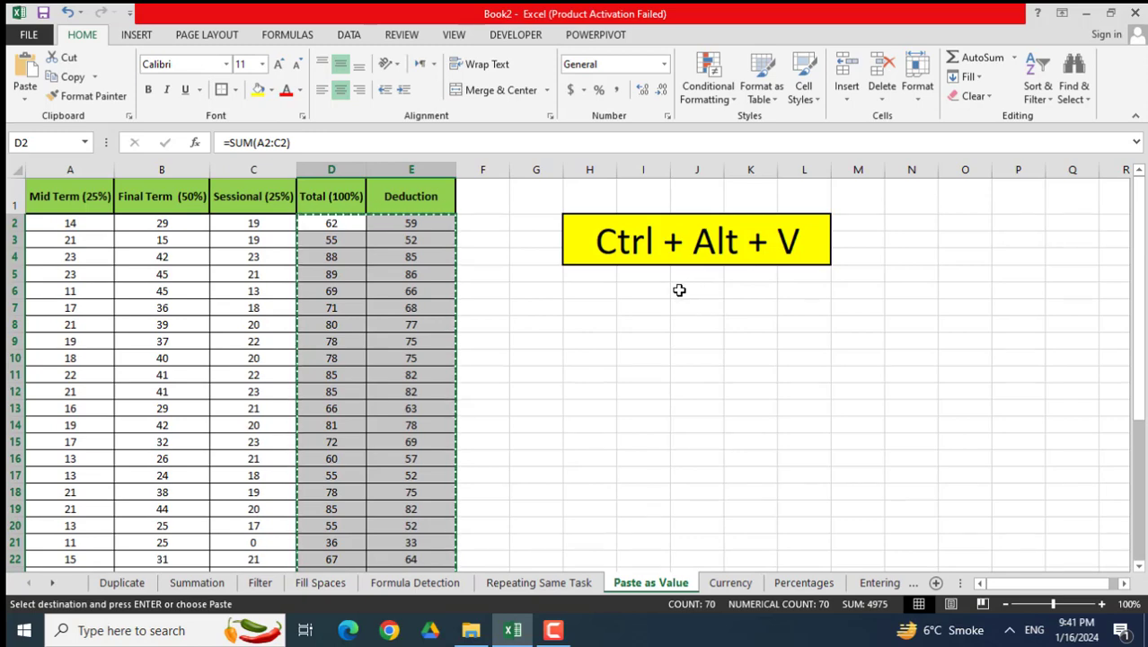
{"action": "key", "text": "ctrl+alt+v"}
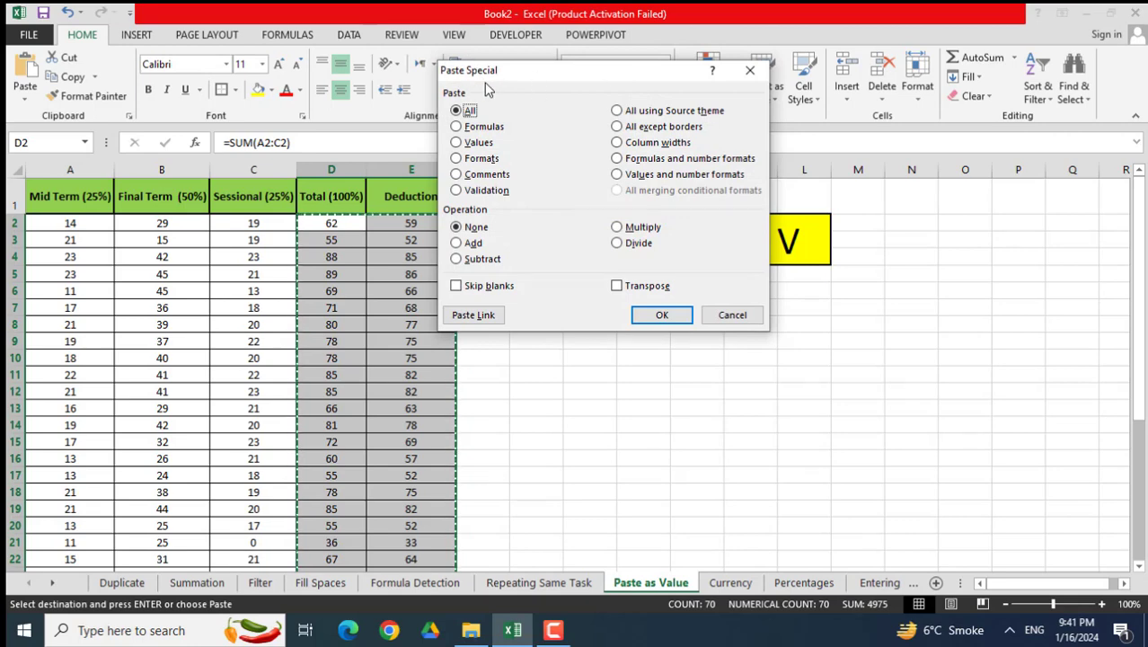
{"action": "left_click", "coordinate": [478, 143]}
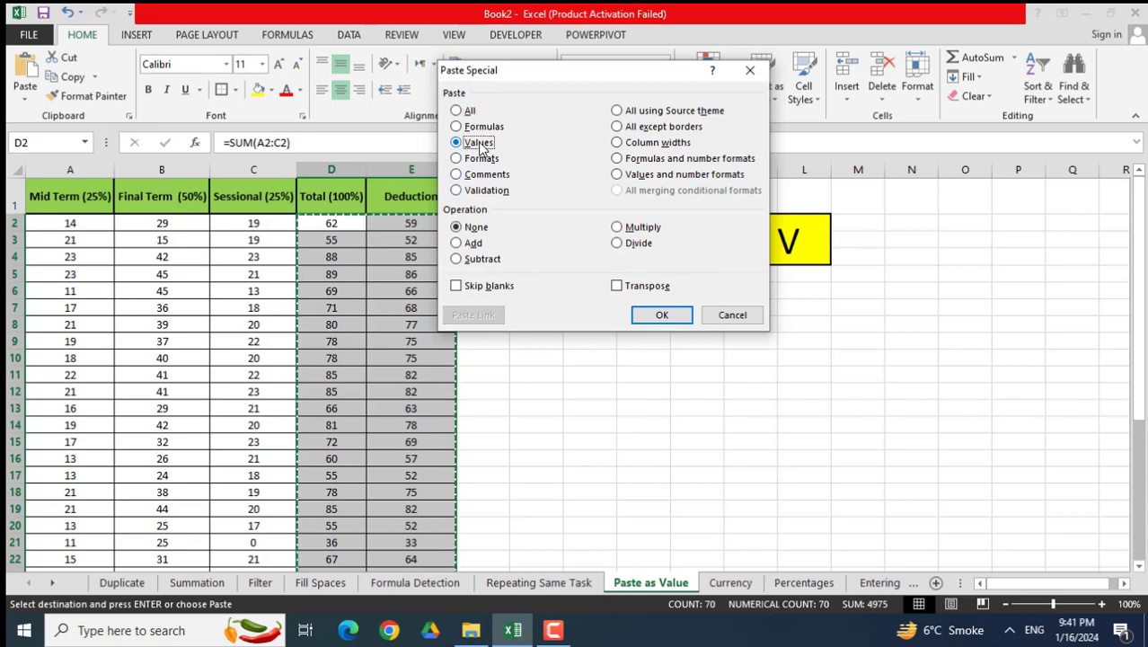
{"action": "left_click", "coordinate": [662, 315]}
Check several cells down the Total (100%) and Deduction columns for whether they hold plain values or formulas
{"action": "double_click", "coordinate": [351, 305]}
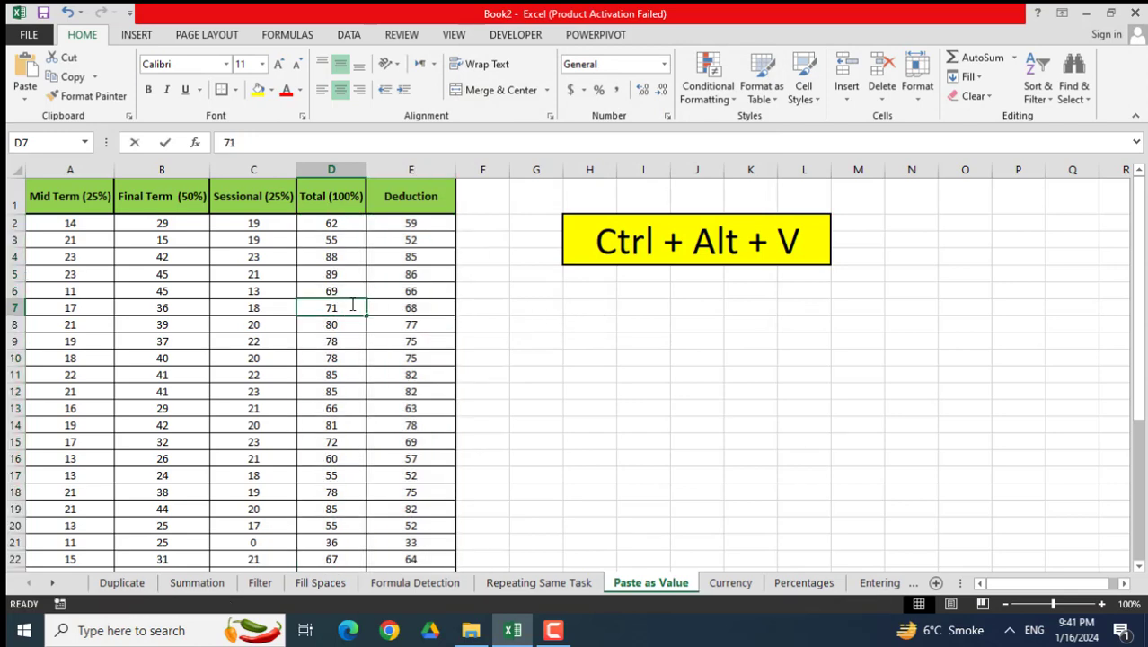
{"action": "double_click", "coordinate": [347, 358]}
{"action": "left_click", "coordinate": [343, 419]}
{"action": "double_click", "coordinate": [342, 419]}
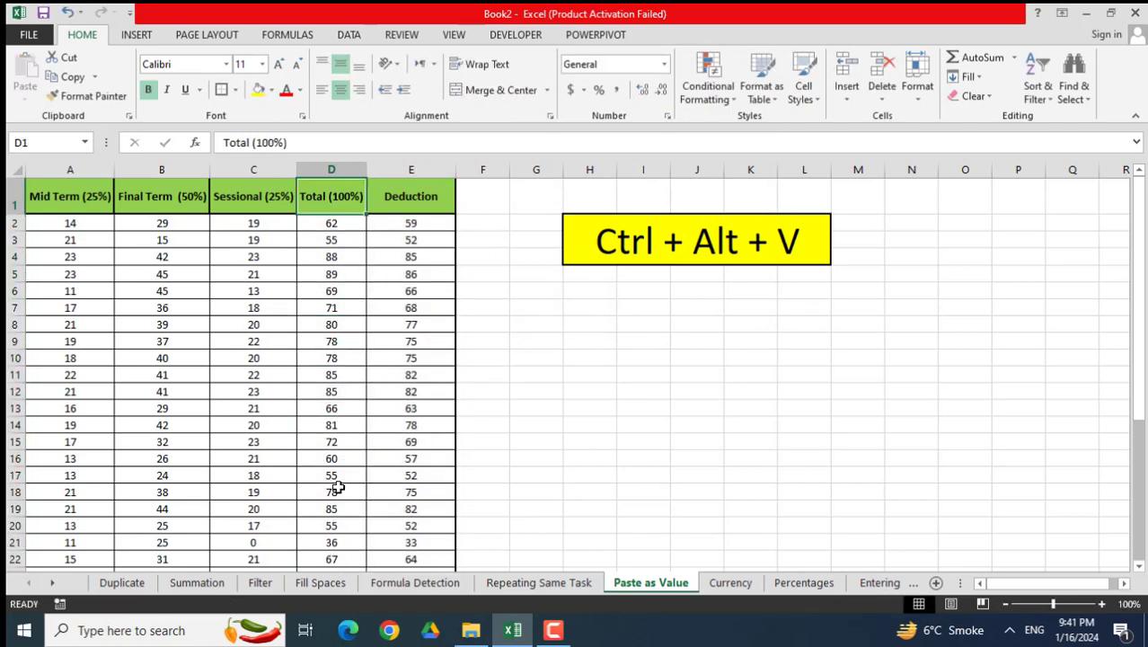
{"action": "double_click", "coordinate": [337, 488]}
{"action": "double_click", "coordinate": [396, 493]}
{"action": "double_click", "coordinate": [404, 413]}
{"action": "double_click", "coordinate": [402, 440]}
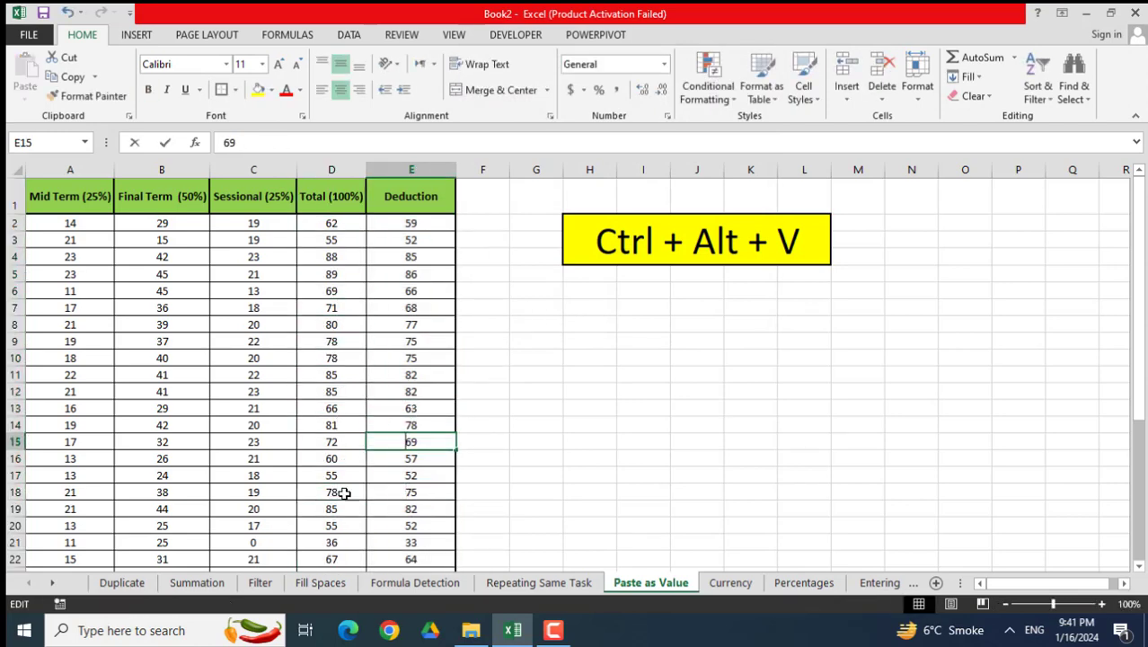
{"action": "double_click", "coordinate": [329, 537]}
{"action": "double_click", "coordinate": [336, 566]}
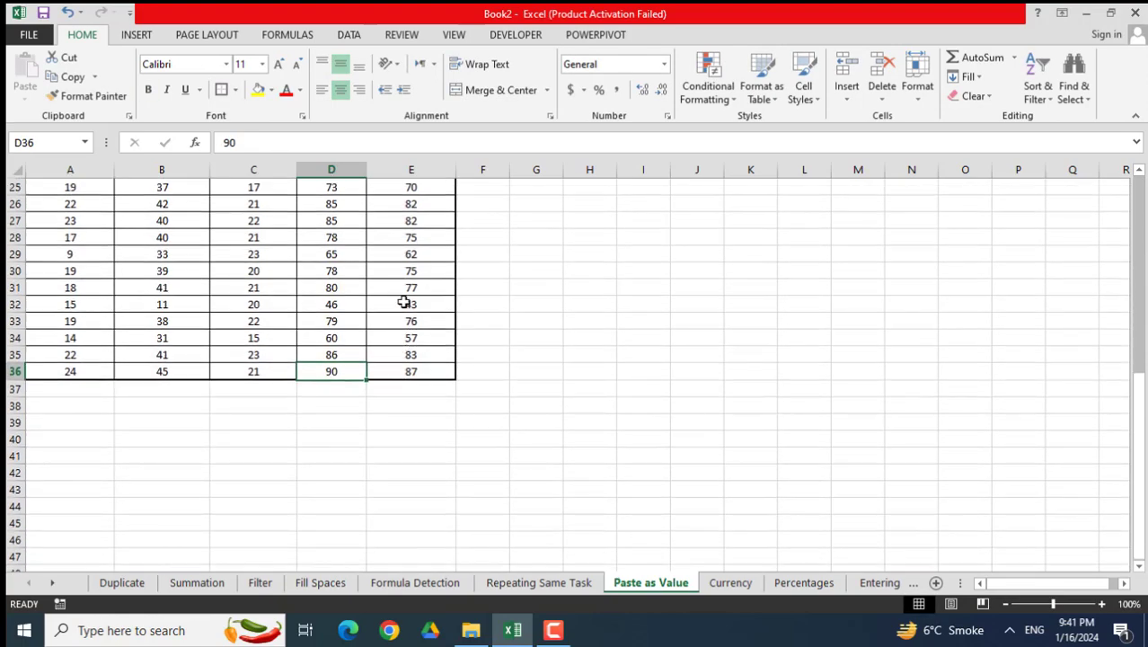
{"action": "double_click", "coordinate": [404, 303]}
{"action": "double_click", "coordinate": [345, 336]}
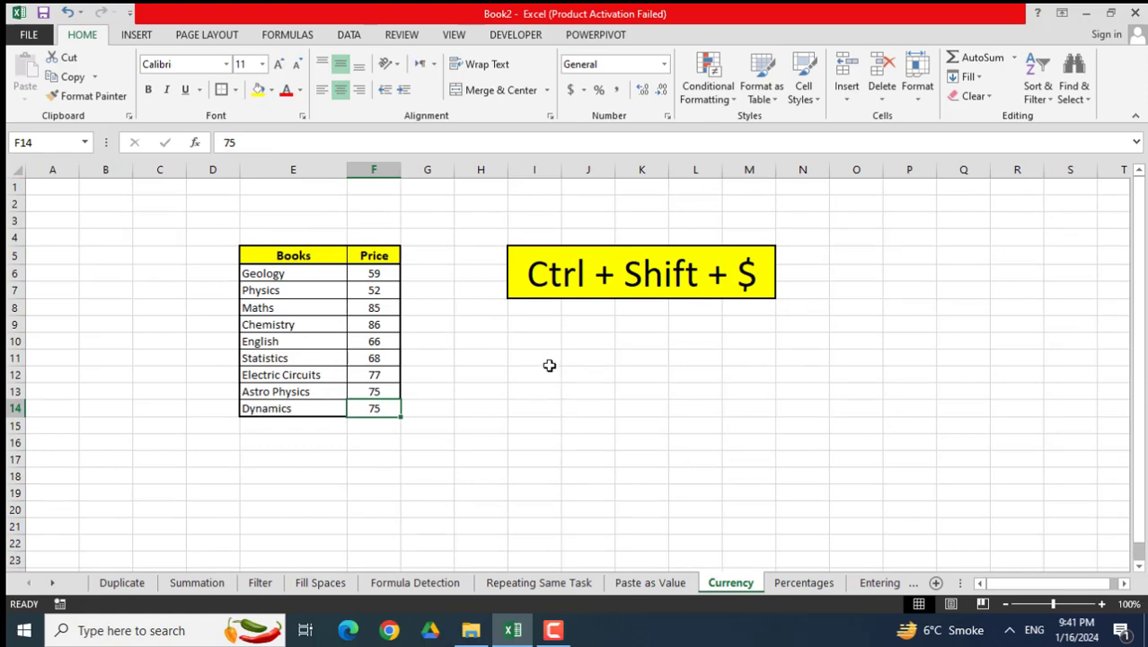
Format the book prices in F6:F14 as Currency
{"action": "left_click", "coordinate": [389, 290]}
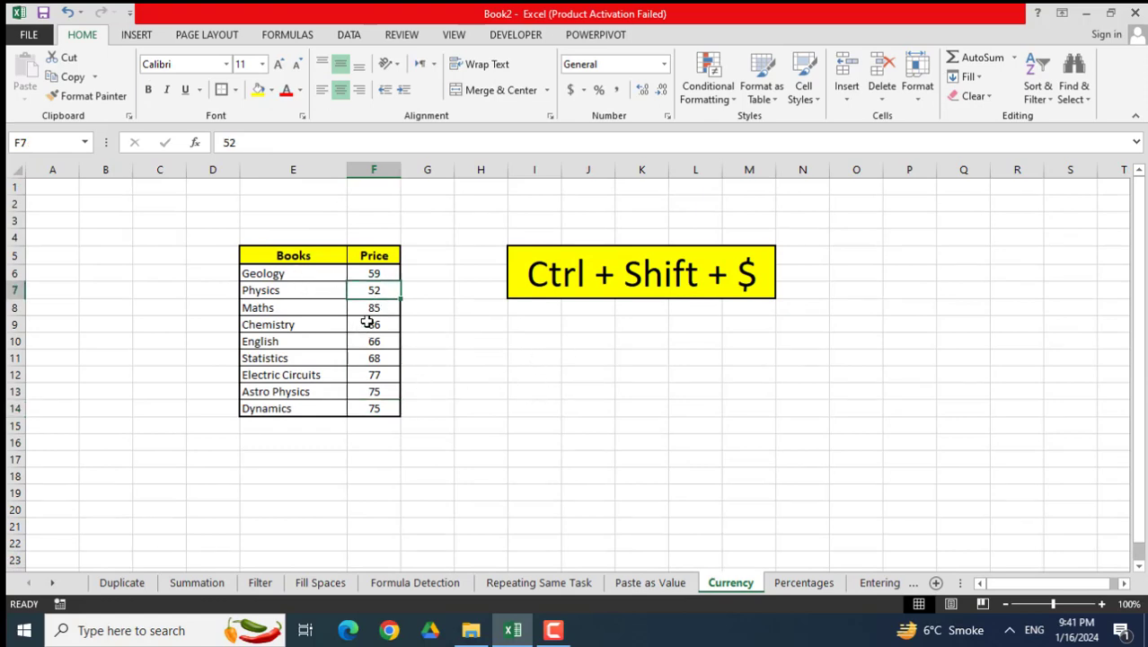
{"action": "left_click", "coordinate": [372, 274]}
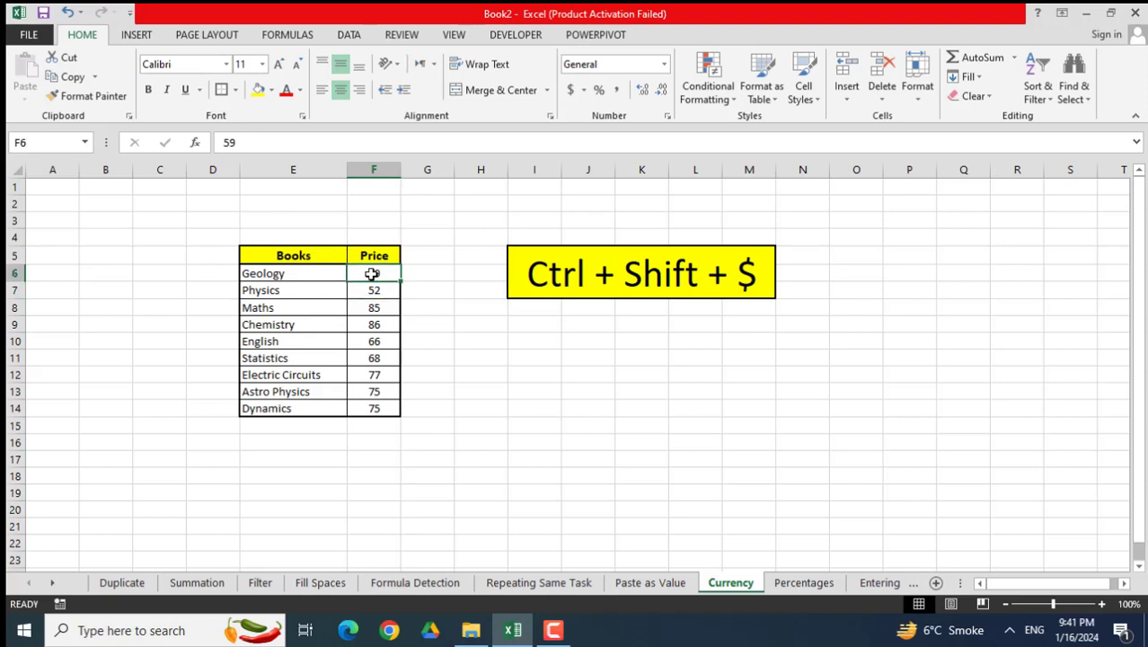
{"action": "left_click_drag", "start_coordinate": [372, 274], "coordinate": [376, 407]}
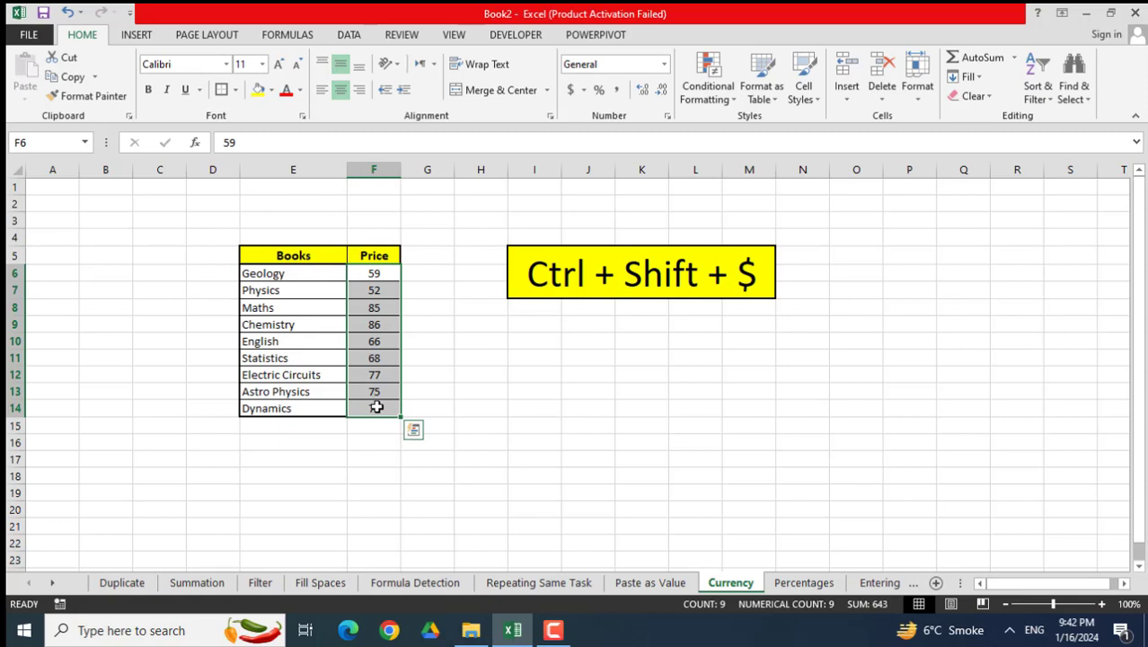
{"action": "key", "text": "ctrl+shift+dollar"}
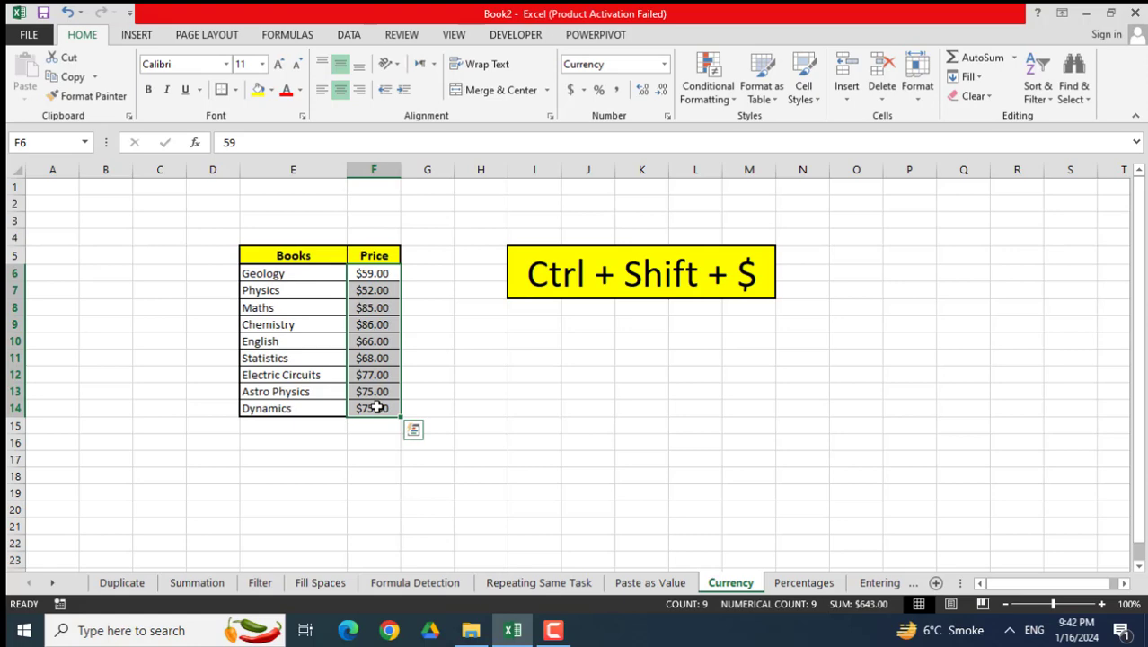
Switch to the Percentages sheet and look over the empty cells of the Percentage column
{"action": "left_click", "coordinate": [804, 582]}
{"action": "left_click", "coordinate": [270, 308]}
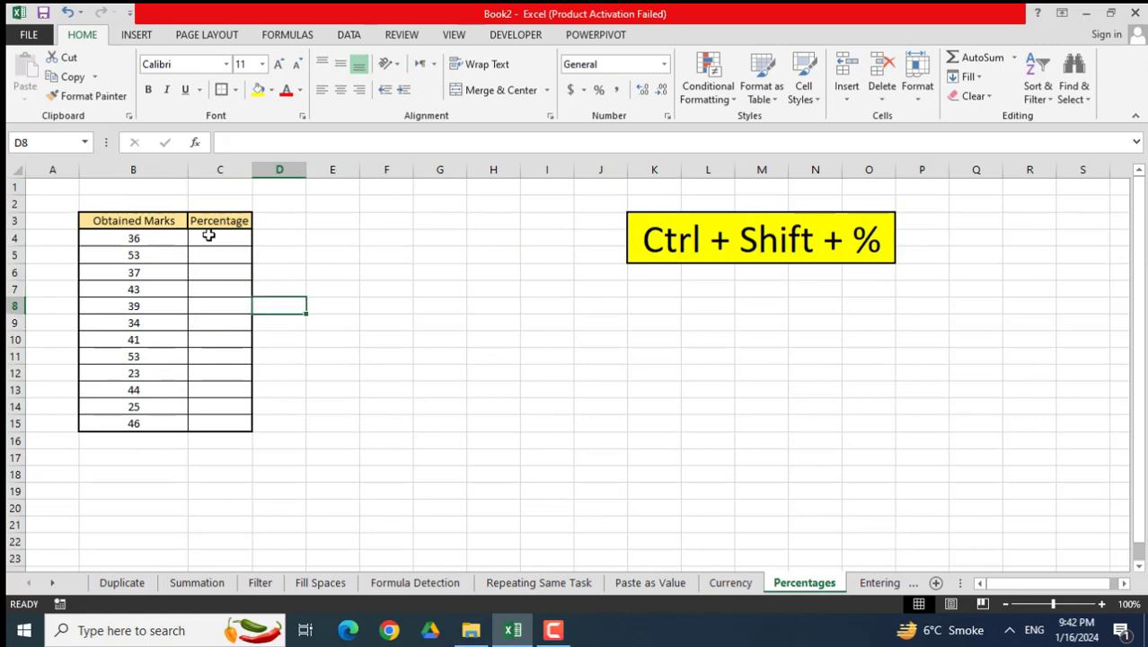
{"action": "left_click", "coordinate": [208, 235]}
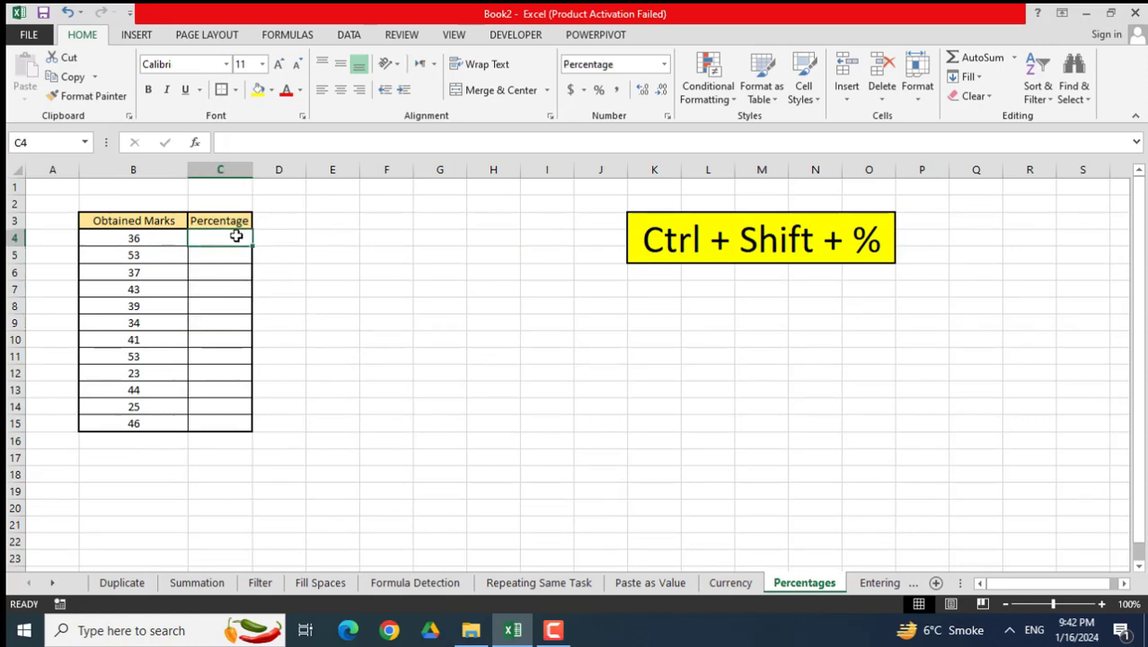
{"action": "left_click_drag", "start_coordinate": [236, 238], "coordinate": [228, 420]}
{"action": "left_click", "coordinate": [232, 287]}
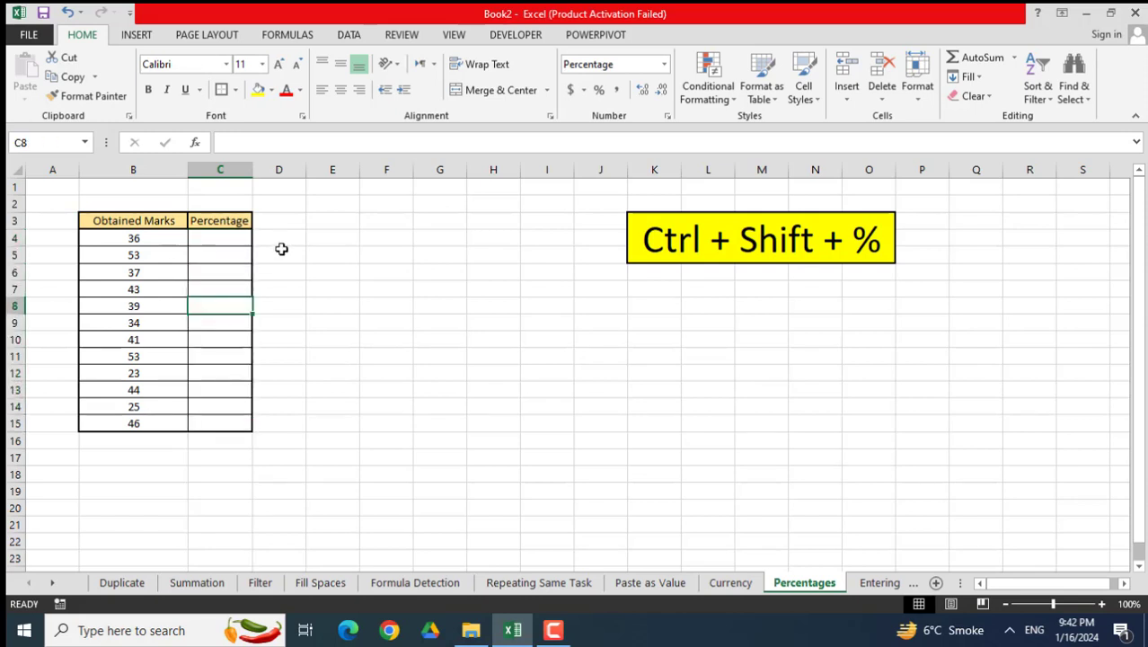
{"action": "left_click", "coordinate": [284, 254]}
{"action": "left_click", "coordinate": [288, 307]}
{"action": "left_click_drag", "start_coordinate": [299, 358], "coordinate": [354, 364]}
{"action": "left_click", "coordinate": [390, 359]}
{"action": "left_click", "coordinate": [447, 342]}
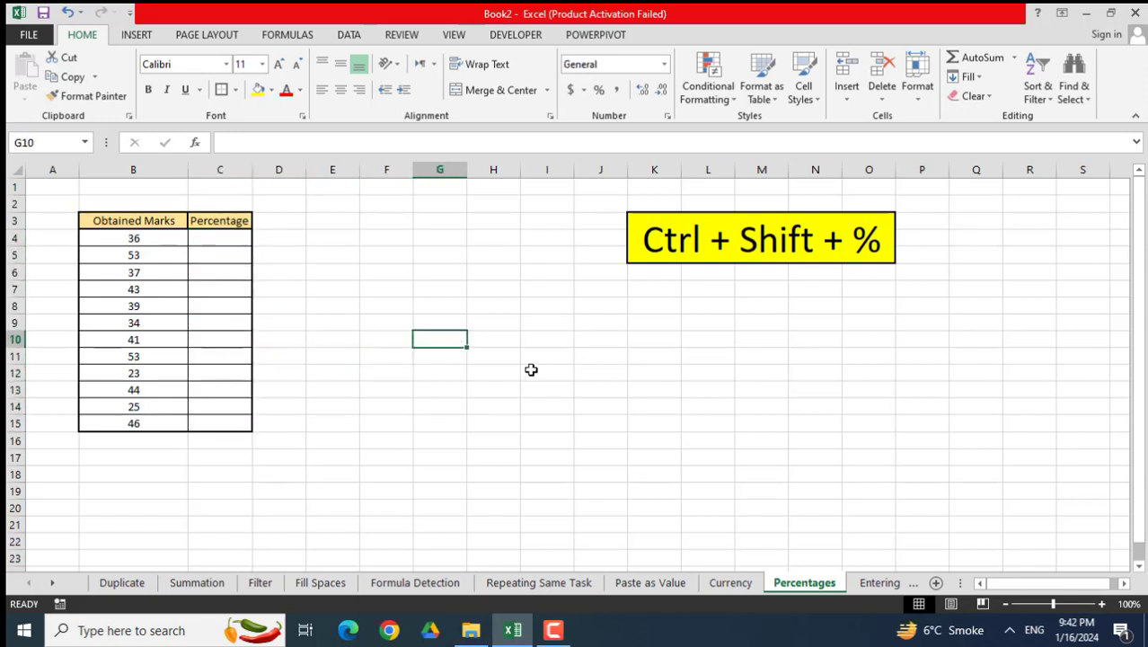
{"action": "left_click", "coordinate": [543, 384]}
{"action": "left_click", "coordinate": [493, 424]}
{"action": "left_click", "coordinate": [430, 461]}
{"action": "left_click", "coordinate": [384, 490]}
{"action": "left_click_drag", "start_coordinate": [325, 451], "coordinate": [337, 440]}
{"action": "left_click", "coordinate": [420, 334]}
Apply the Percentage number format to the Percentage column cells C4:C15
{"action": "left_click_drag", "start_coordinate": [218, 240], "coordinate": [212, 418]}
{"action": "key", "text": "ctrl+shift+5"}
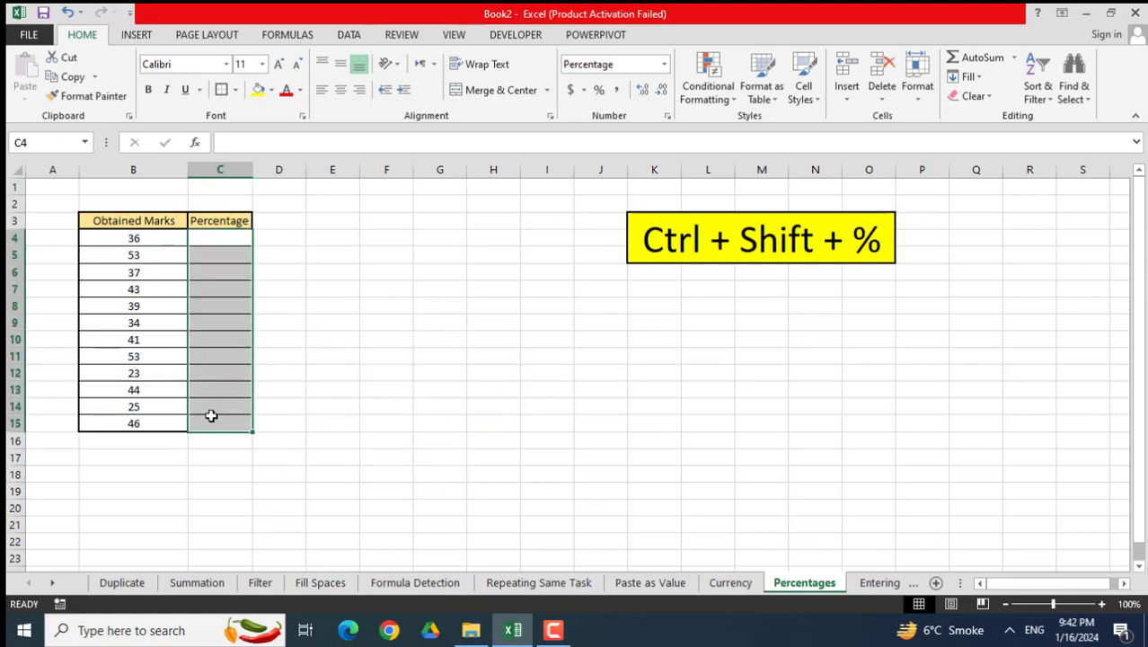
{"action": "left_click_drag", "start_coordinate": [230, 240], "coordinate": [223, 416]}
Enter 36% in C4 and 53% in C5 of the Percentage column
{"action": "left_click", "coordinate": [236, 239]}
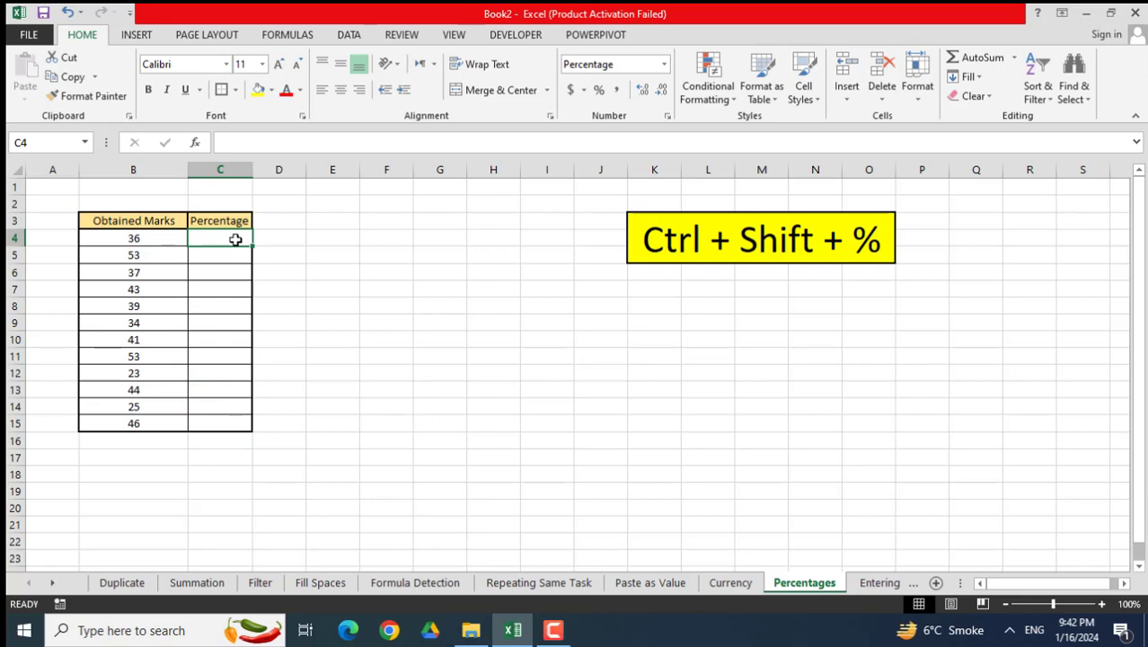
{"action": "type", "text": "36%"}
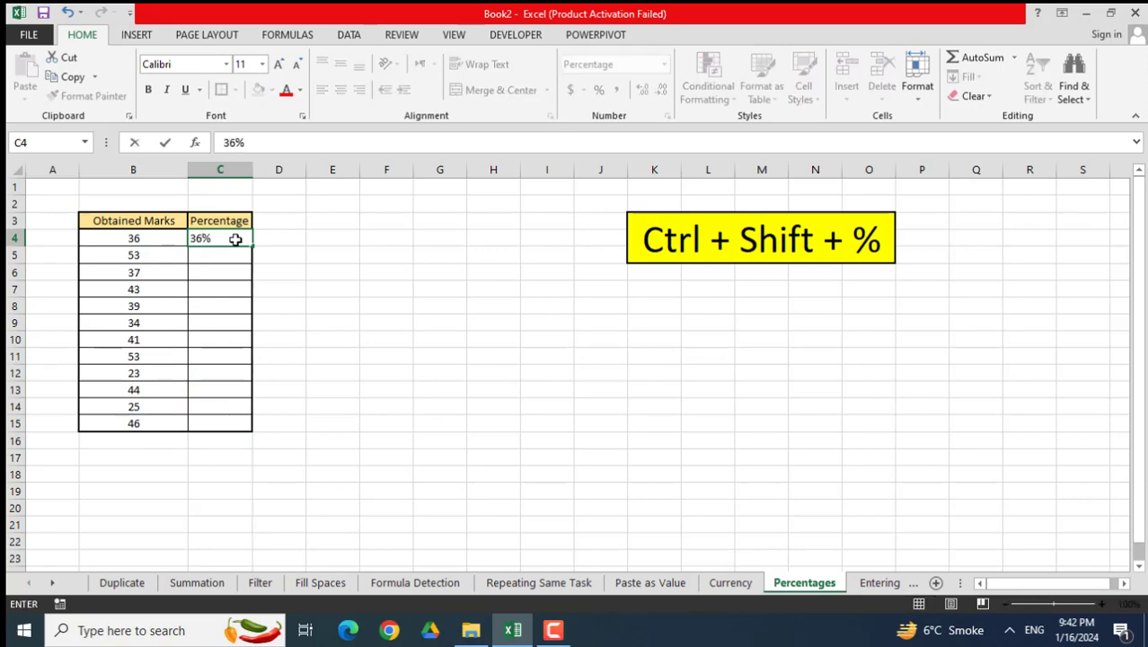
{"action": "key", "text": "Return"}
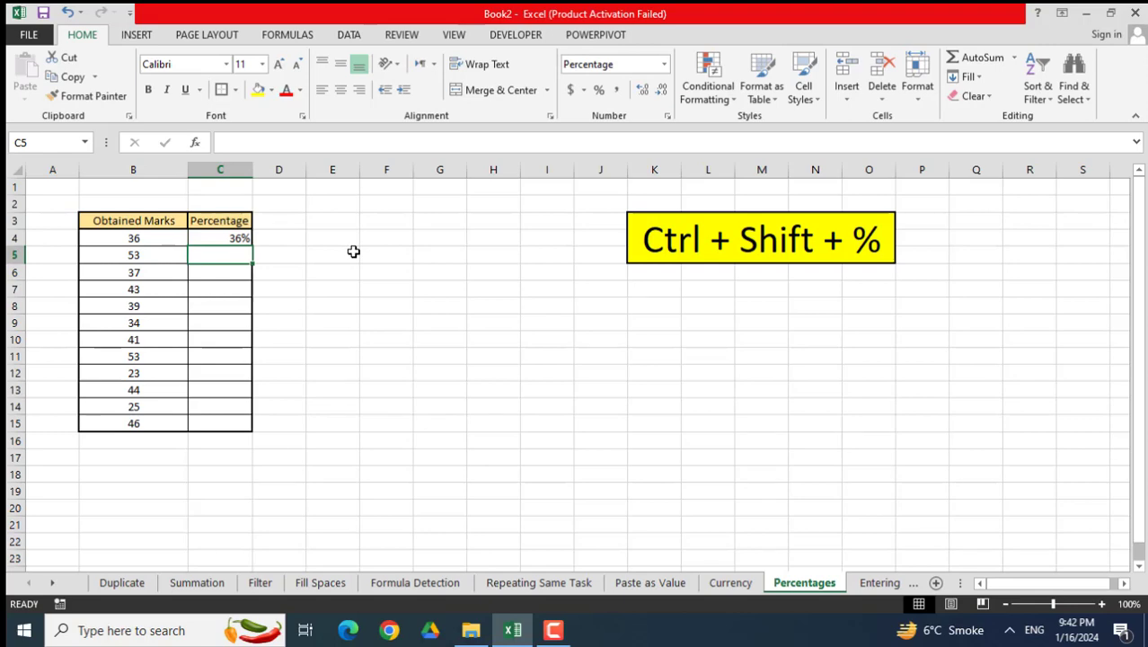
{"action": "type", "text": "53%"}
{"action": "key", "text": "Return"}
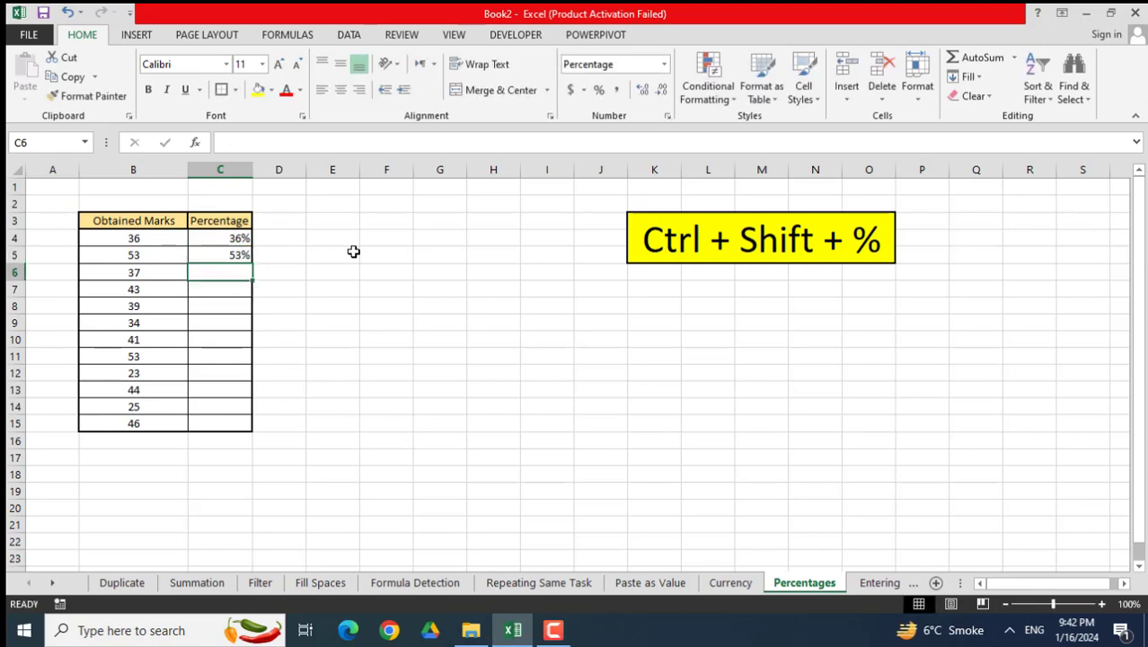
Fill C6:C9 of the Percentage column with the sample percentages 2342, 322, 32423 and 234
{"action": "type", "text": "2342"}
{"action": "key", "text": "Return"}
{"action": "type", "text": "322"}
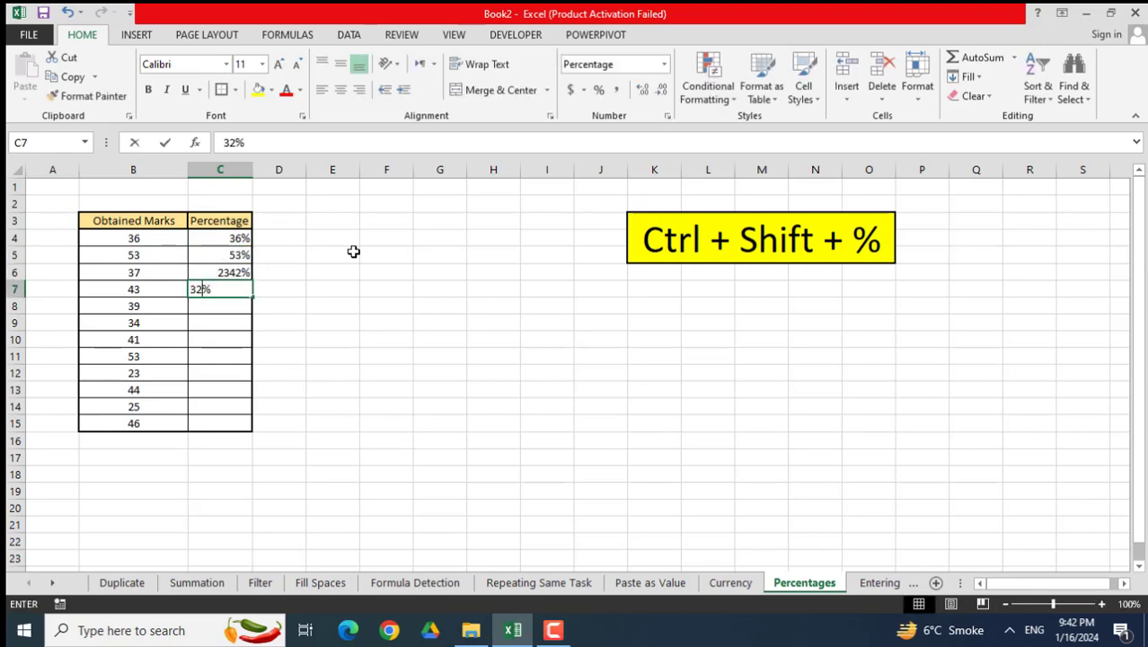
{"action": "key", "text": "Return"}
{"action": "type", "text": "32423"}
{"action": "key", "text": "Return"}
{"action": "type", "text": "234"}
{"action": "key", "text": "Return"}
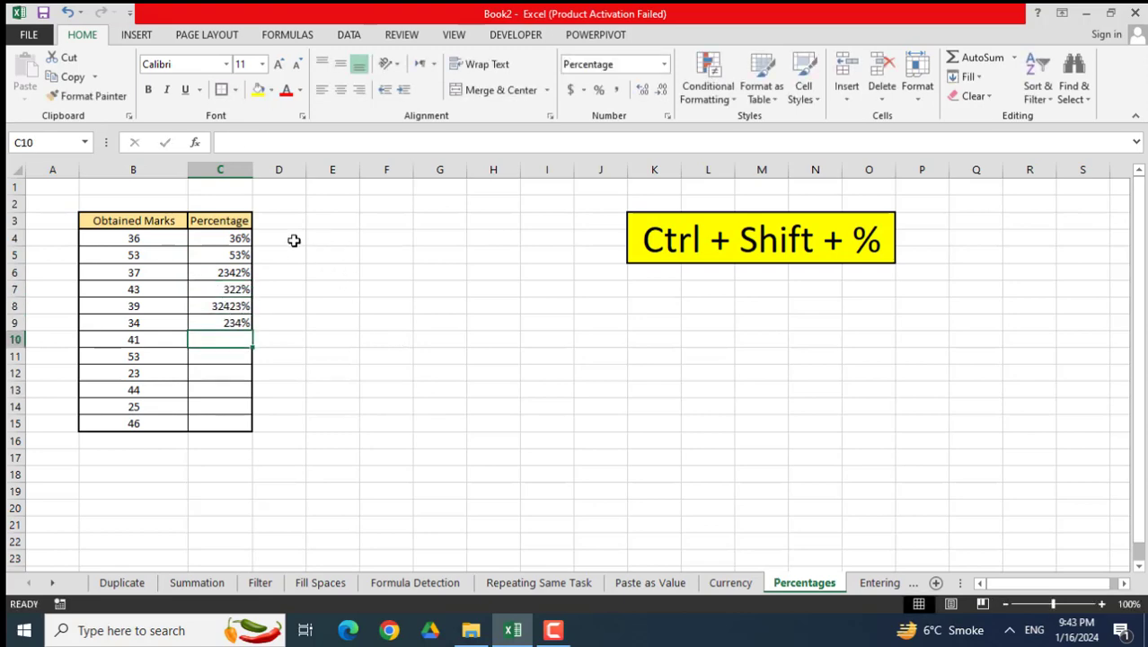
Enter sample numbers beside the table: 34 in D4, 34 in D6, 322 in D9, 12 in D11 and 23 in D12
{"action": "left_click_drag", "start_coordinate": [295, 233], "coordinate": [298, 425]}
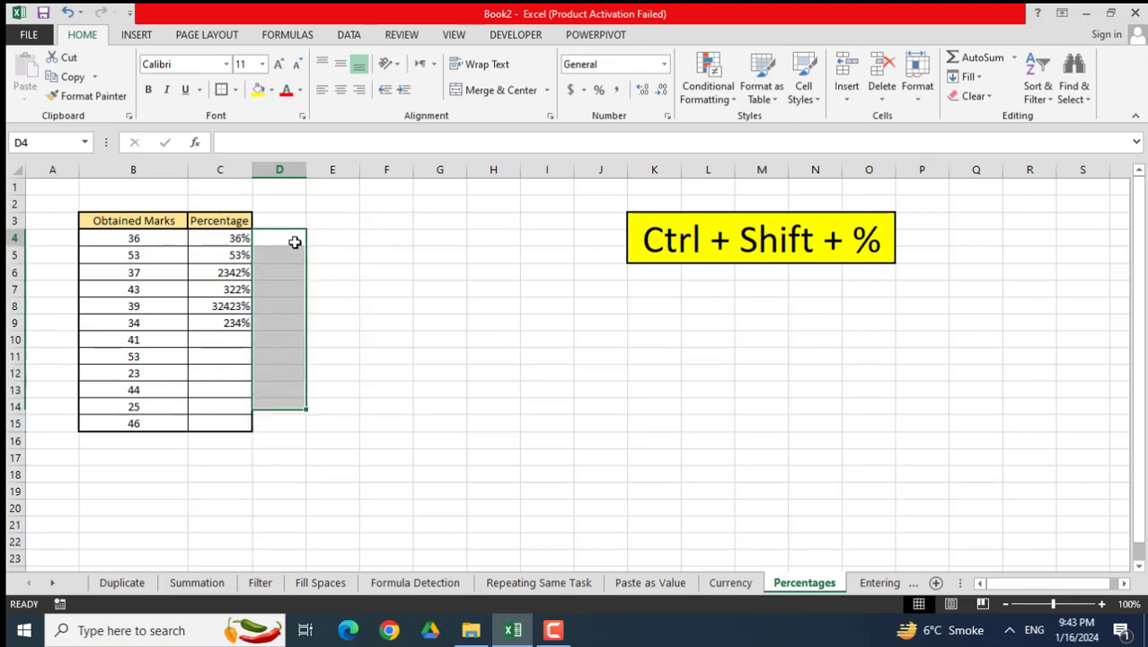
{"action": "left_click", "coordinate": [294, 241]}
{"action": "type", "text": "34"}
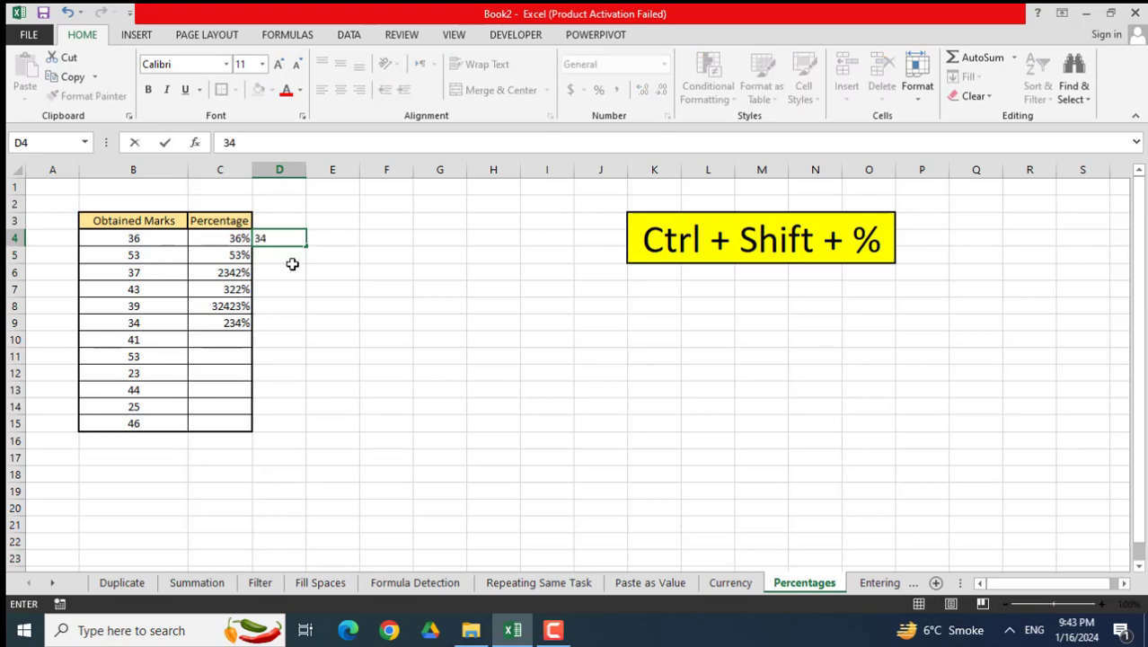
{"action": "left_click", "coordinate": [294, 269]}
{"action": "type", "text": "34"}
{"action": "left_click", "coordinate": [294, 321]}
{"action": "type", "text": "322"}
{"action": "left_click", "coordinate": [293, 360]}
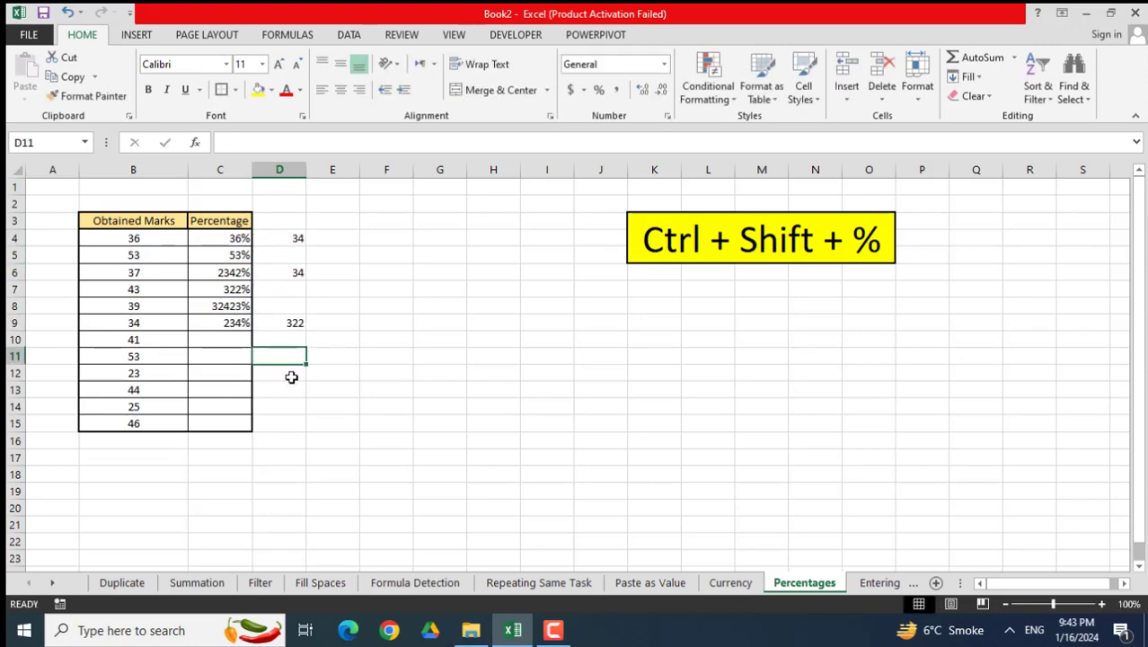
{"action": "type", "text": "12"}
{"action": "left_click", "coordinate": [290, 372]}
{"action": "type", "text": "23"}
{"action": "left_click", "coordinate": [292, 405]}
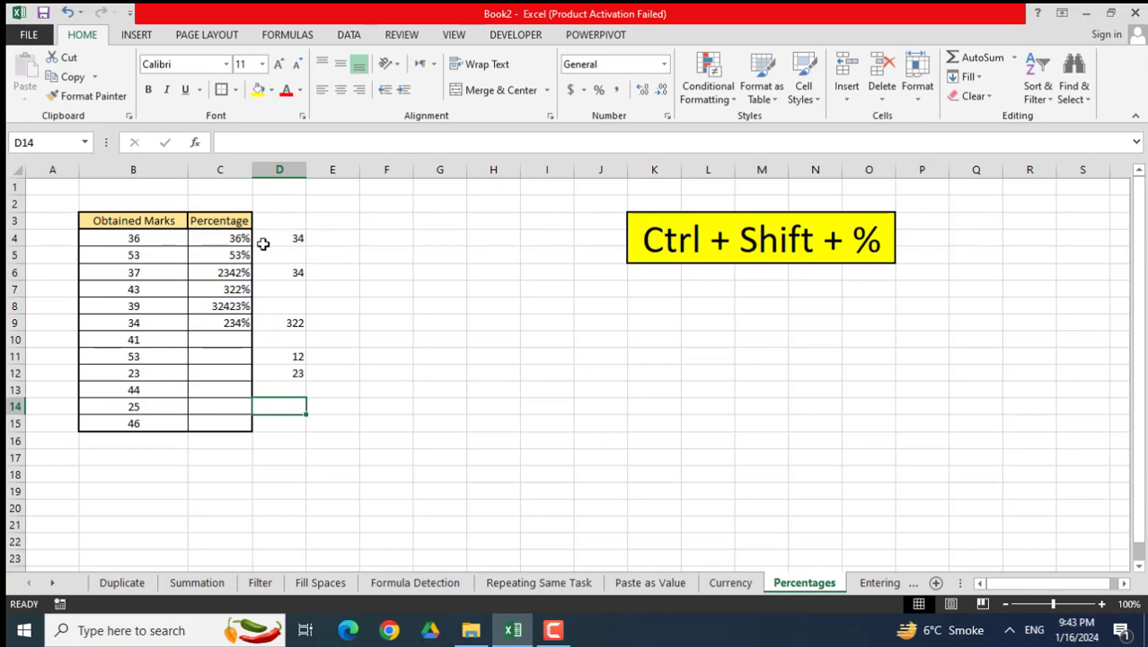
Apply the Percentage number format to the sample numbers in D4:D15
{"action": "left_click_drag", "start_coordinate": [280, 238], "coordinate": [295, 424]}
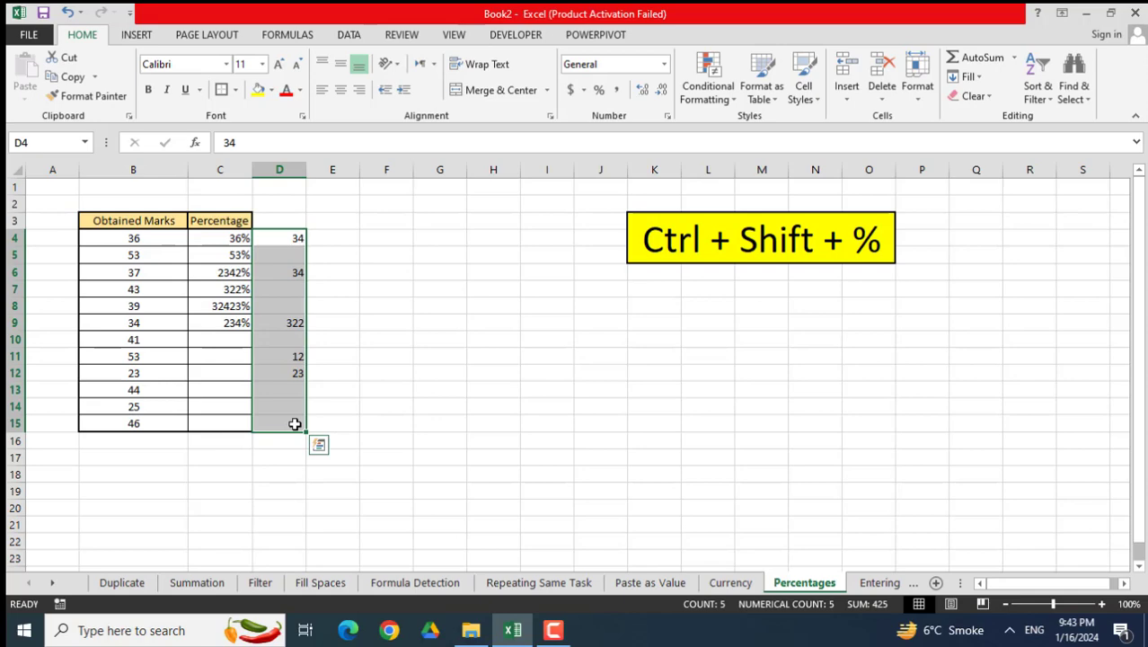
{"action": "key", "text": "ctrl+shift+percent"}
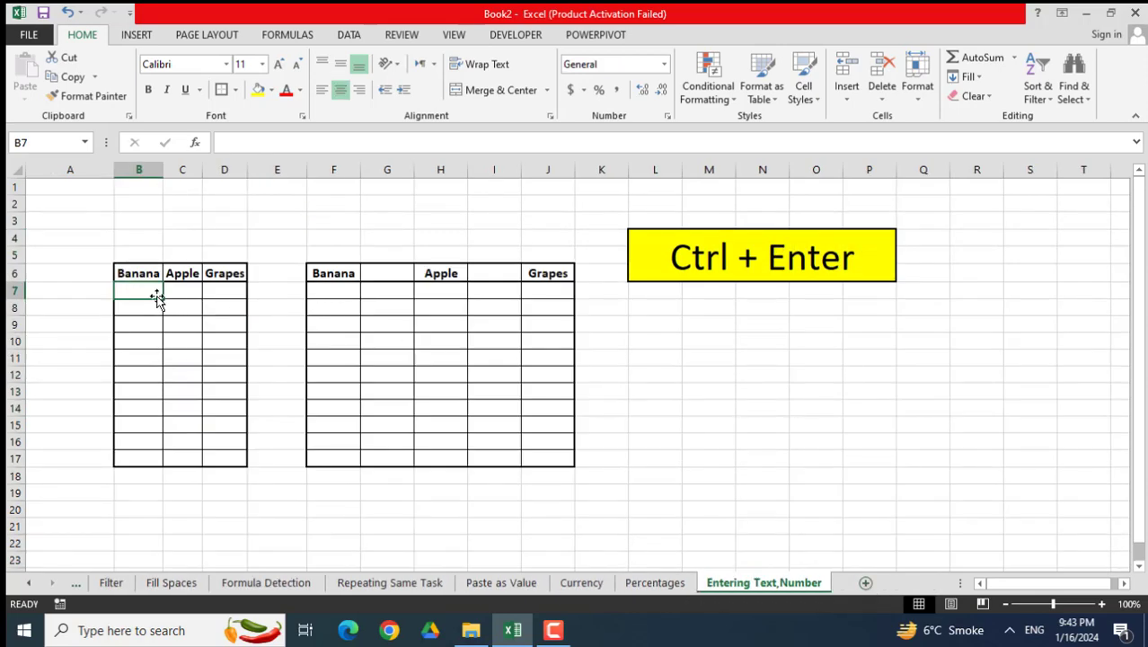
{"action": "left_click_drag", "start_coordinate": [151, 291], "coordinate": [144, 458]}
{"action": "left_click_drag", "start_coordinate": [187, 290], "coordinate": [179, 457]}
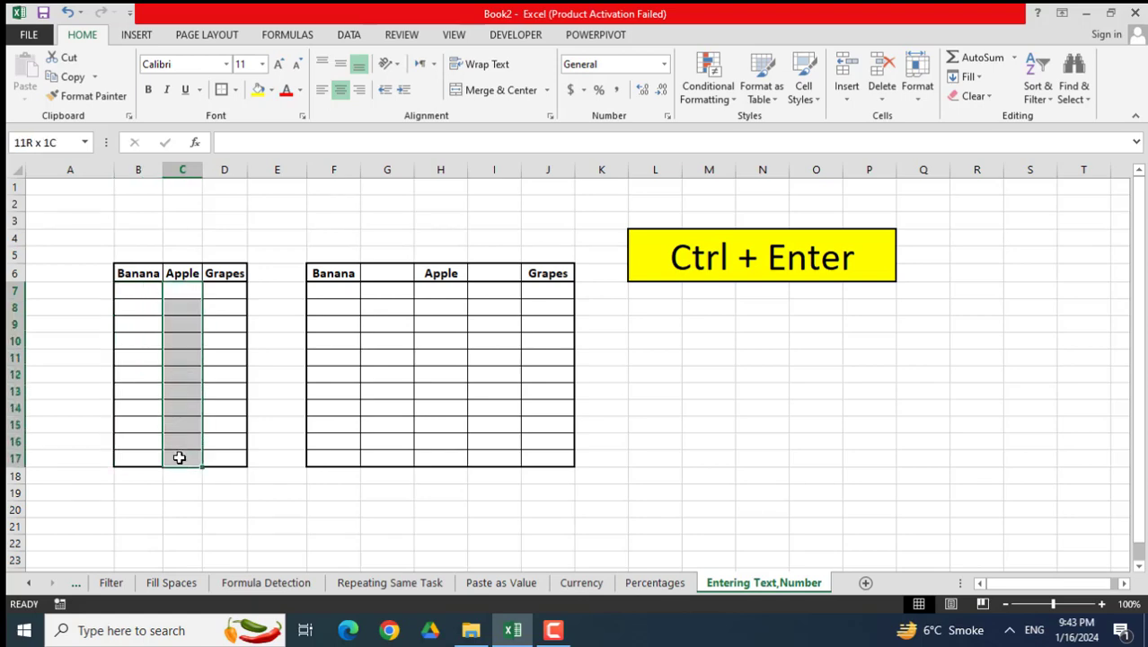
{"action": "left_click_drag", "start_coordinate": [225, 290], "coordinate": [211, 453]}
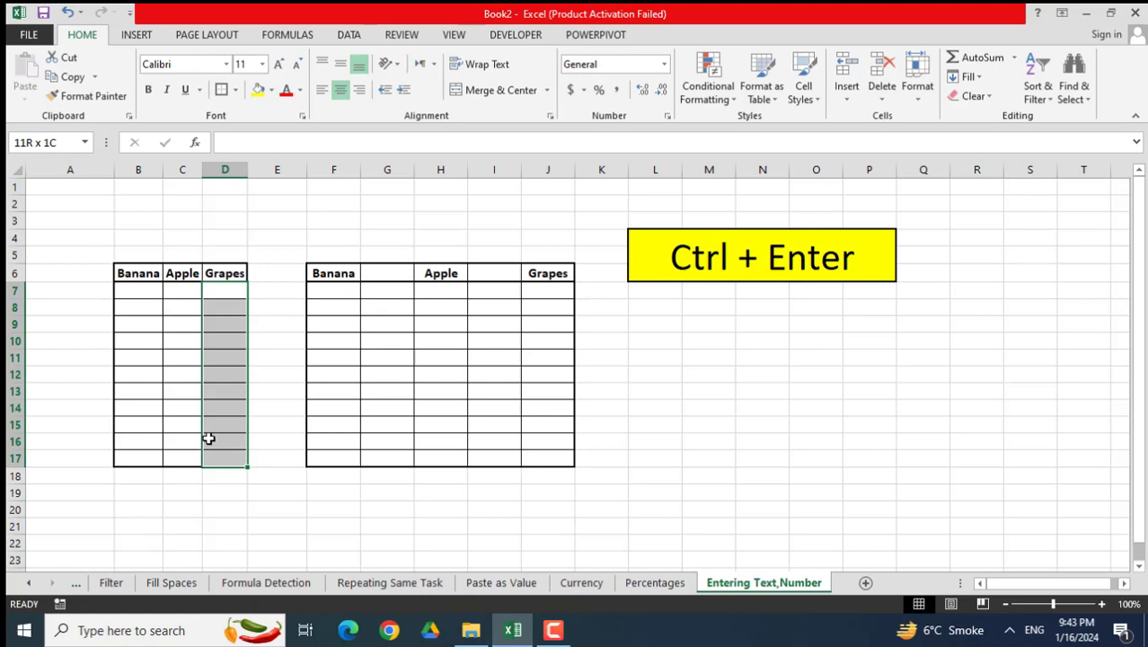
Fill all Banana cells B7:B17 on the Entering Text,Number sheet with "Yellow" in a single entry
{"action": "left_click", "coordinate": [142, 293]}
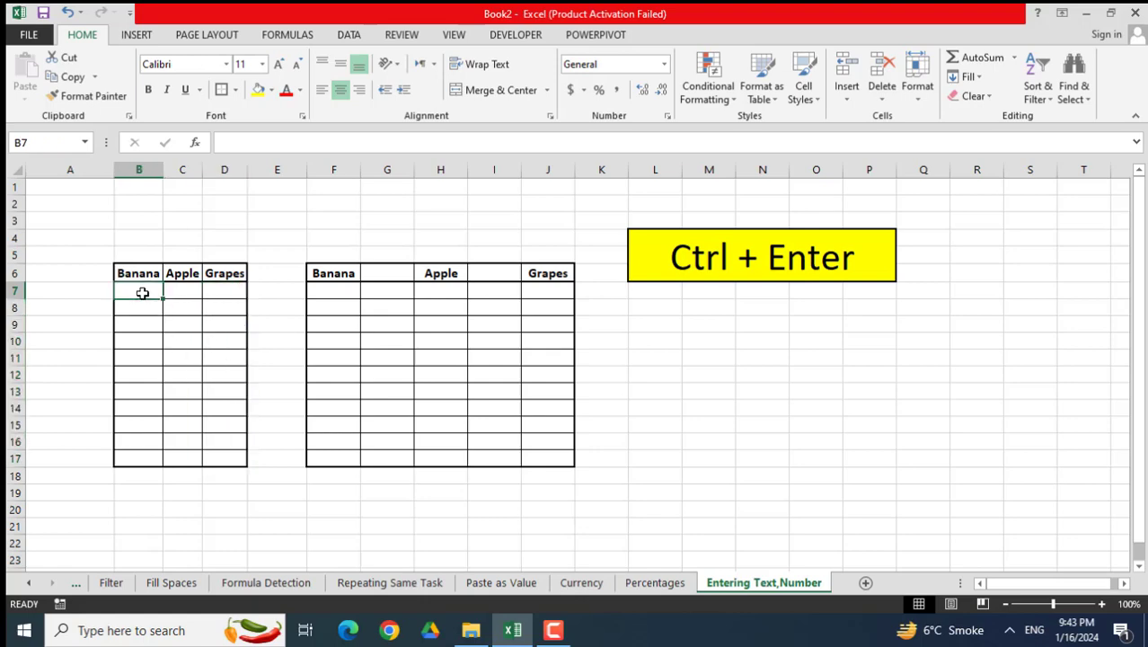
{"action": "left_click_drag", "start_coordinate": [142, 293], "coordinate": [135, 454]}
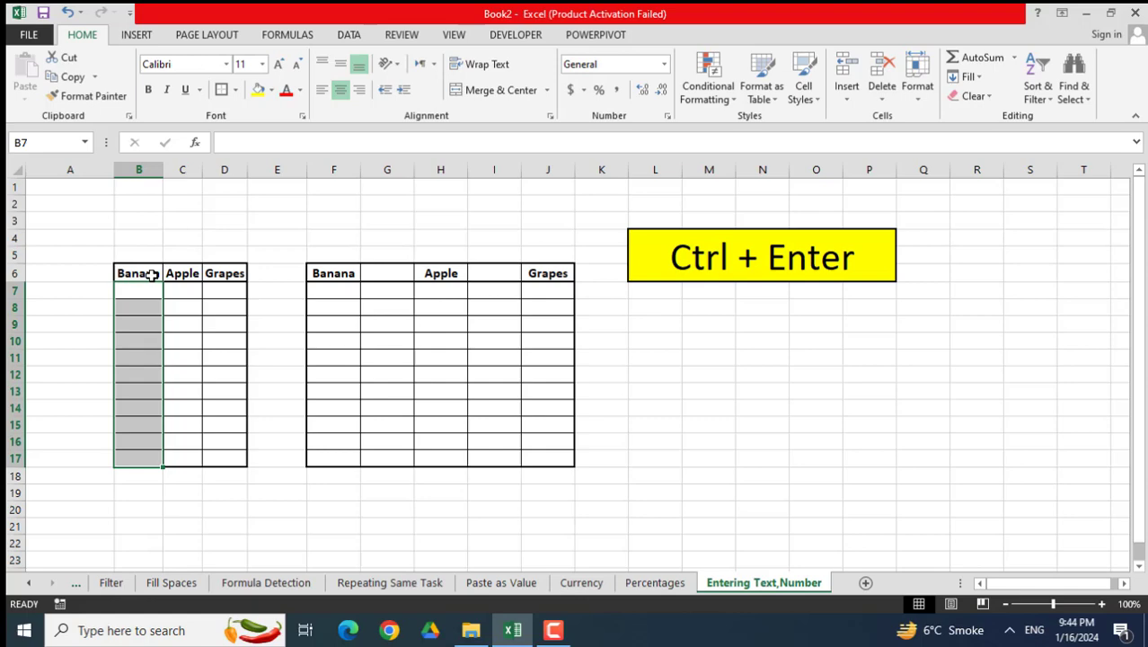
{"action": "type", "text": "Yellow"}
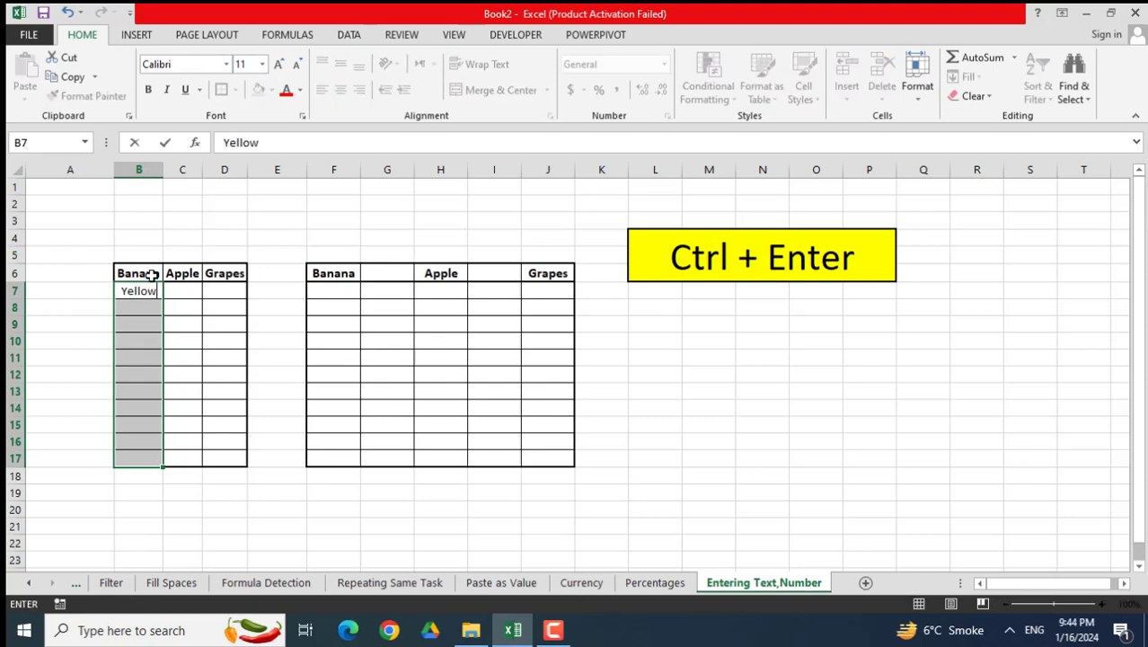
{"action": "key", "text": "ctrl+Return"}
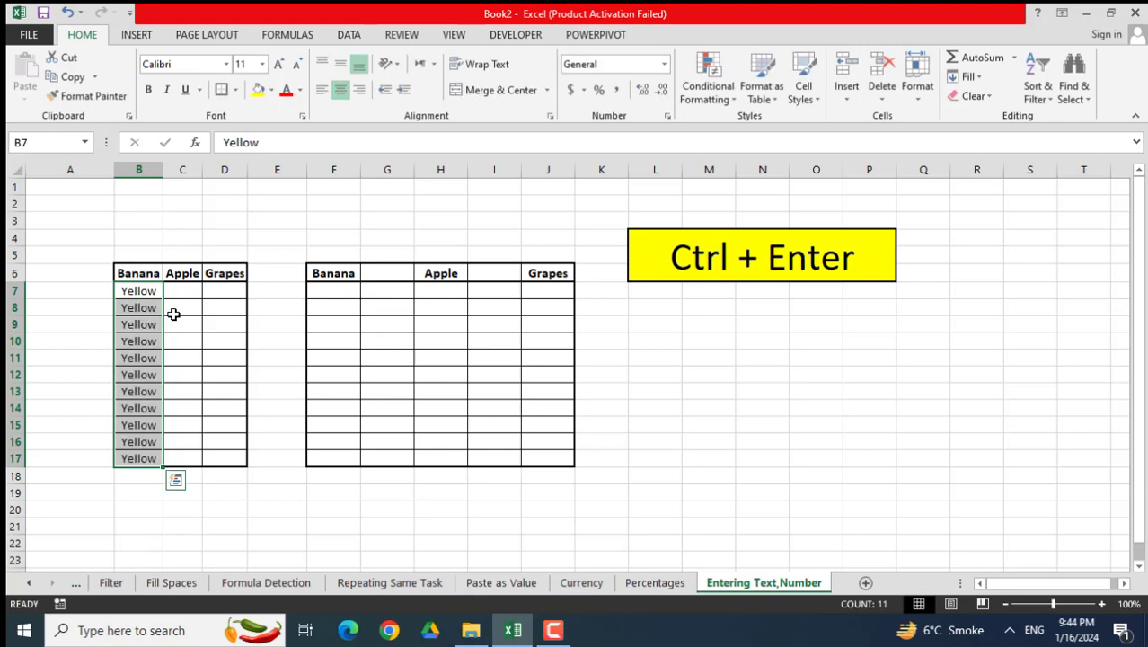
Fill all Apple cells C7:C17 in the first table with "Red" in a single entry
{"action": "left_click", "coordinate": [182, 295]}
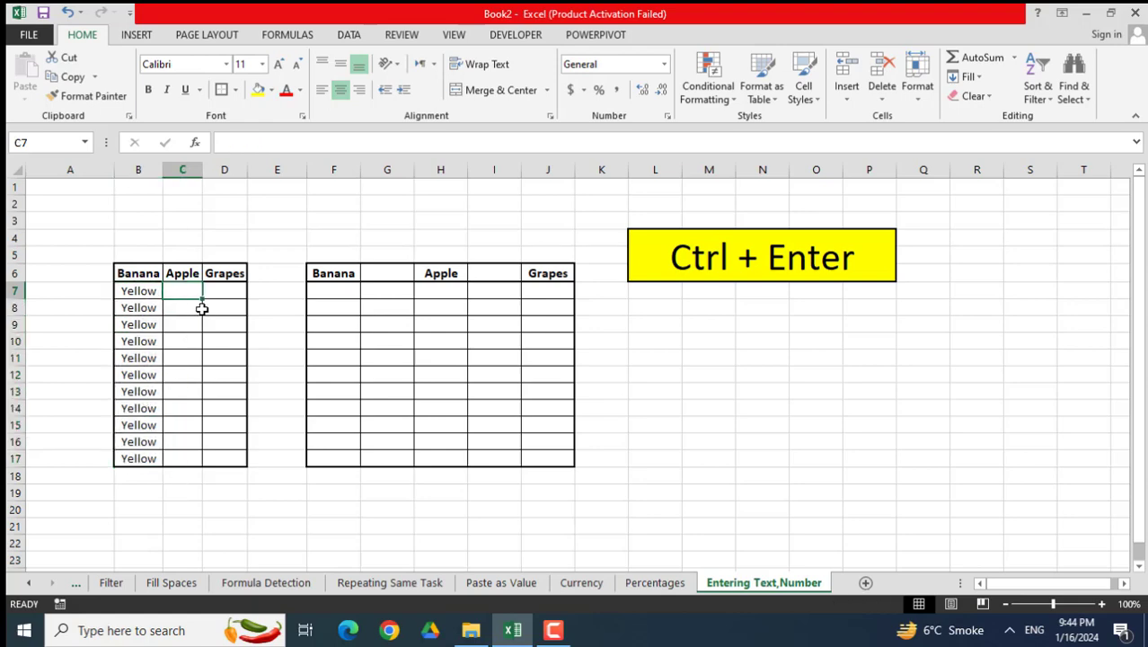
{"action": "left_click_drag", "start_coordinate": [192, 295], "coordinate": [182, 458]}
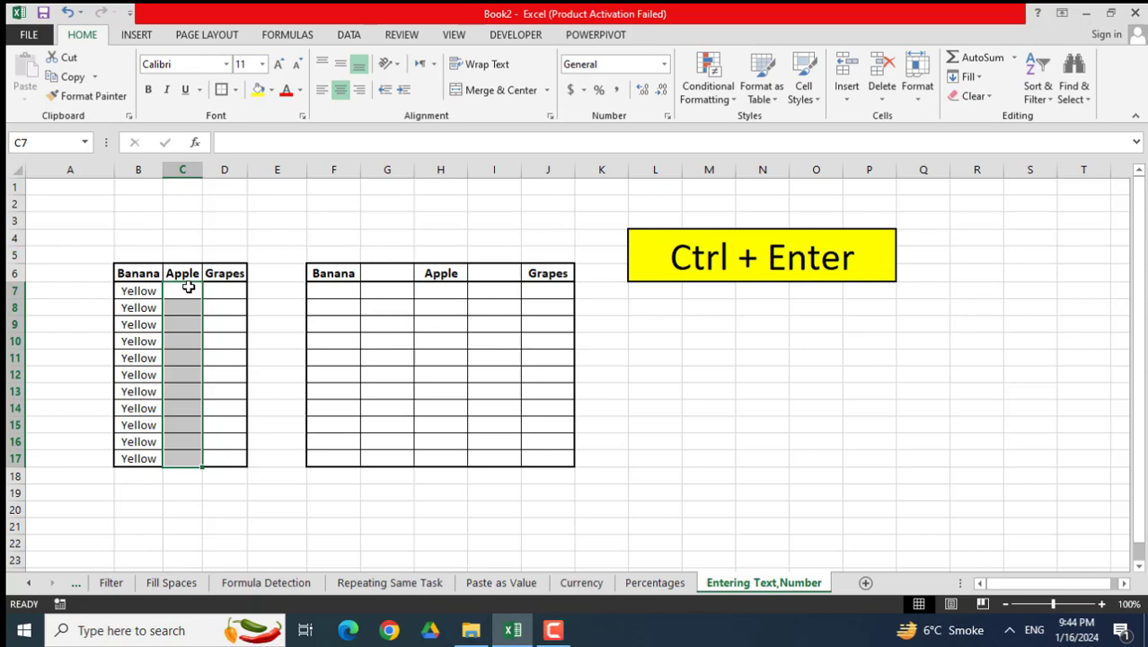
{"action": "type", "text": "RE"}
{"action": "key", "text": "BackSpace"}
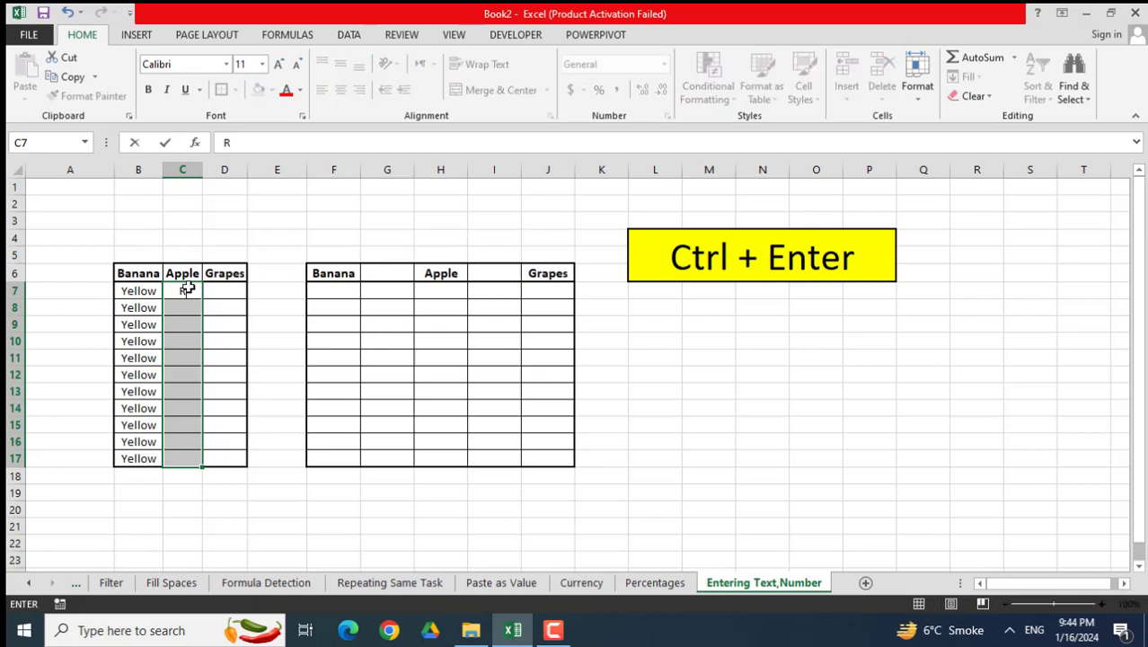
{"action": "type", "text": "ed"}
{"action": "key", "text": "ctrl+Return"}
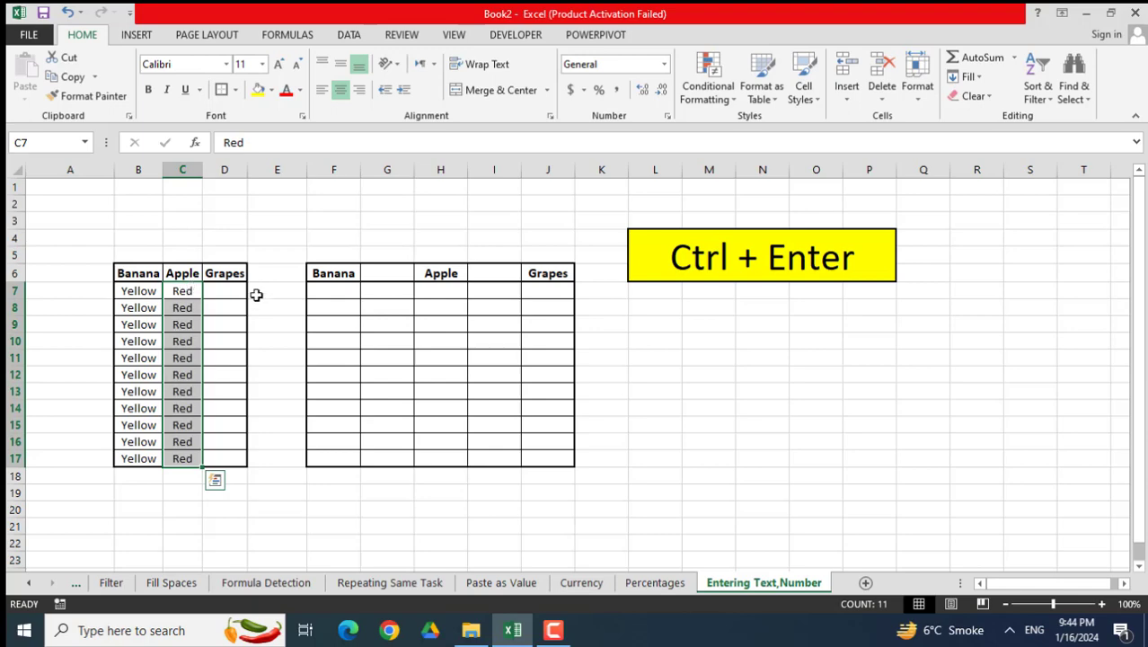
Fill all Grapes cells D7:D17 in the first table with "Green" in a single entry
{"action": "left_click", "coordinate": [220, 286]}
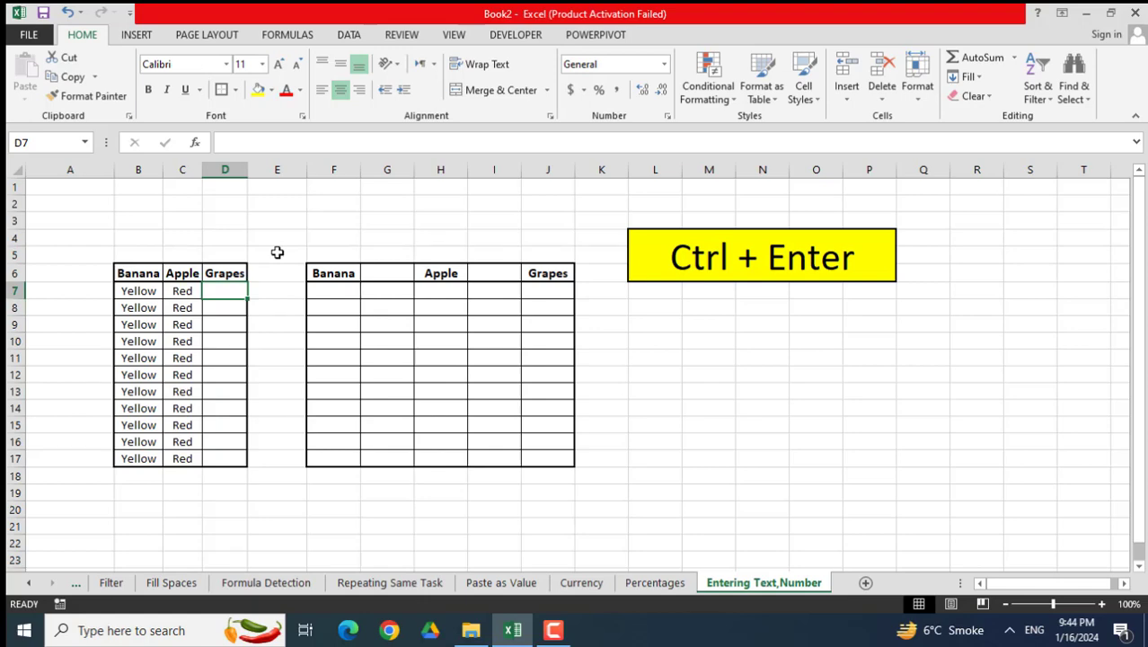
{"action": "key", "text": "shift+Down"}
{"action": "key", "text": "shift+Down"}
{"action": "key", "text": "shift+Down"}
{"action": "key", "text": "shift+Down"}
{"action": "key", "text": "shift+Down"}
{"action": "key", "text": "shift+Down"}
{"action": "key", "text": "shift+Down"}
{"action": "key", "text": "shift+Down"}
{"action": "key", "text": "shift+Down"}
{"action": "key", "text": "shift+Down"}
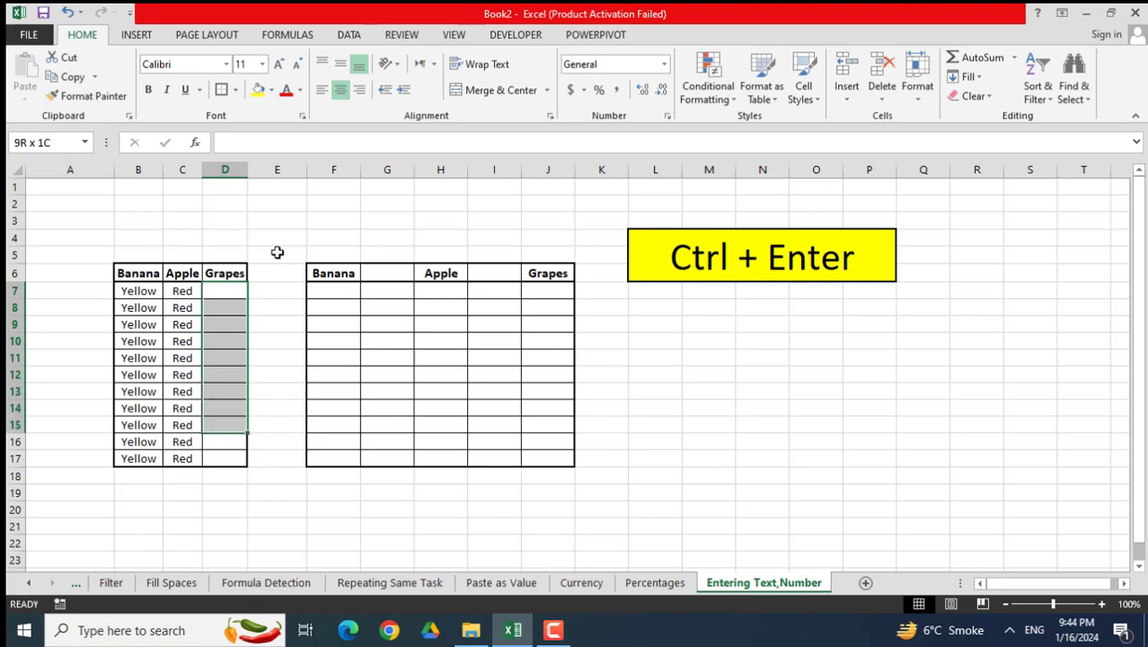
{"action": "type", "text": "Green"}
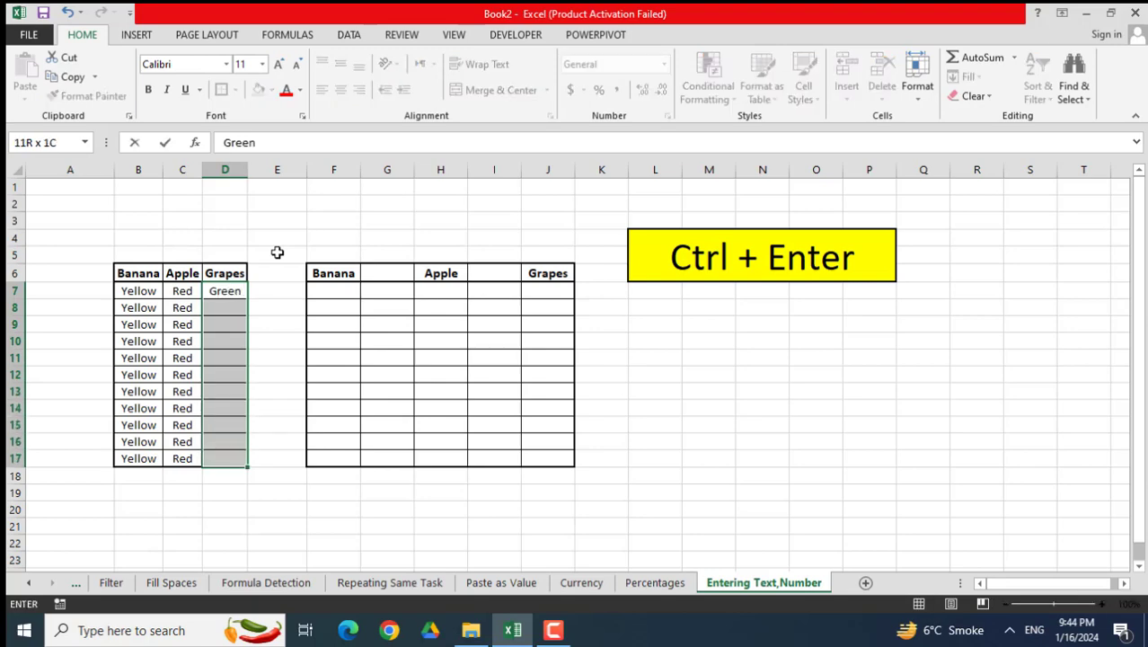
{"action": "key", "text": "ctrl+Return"}
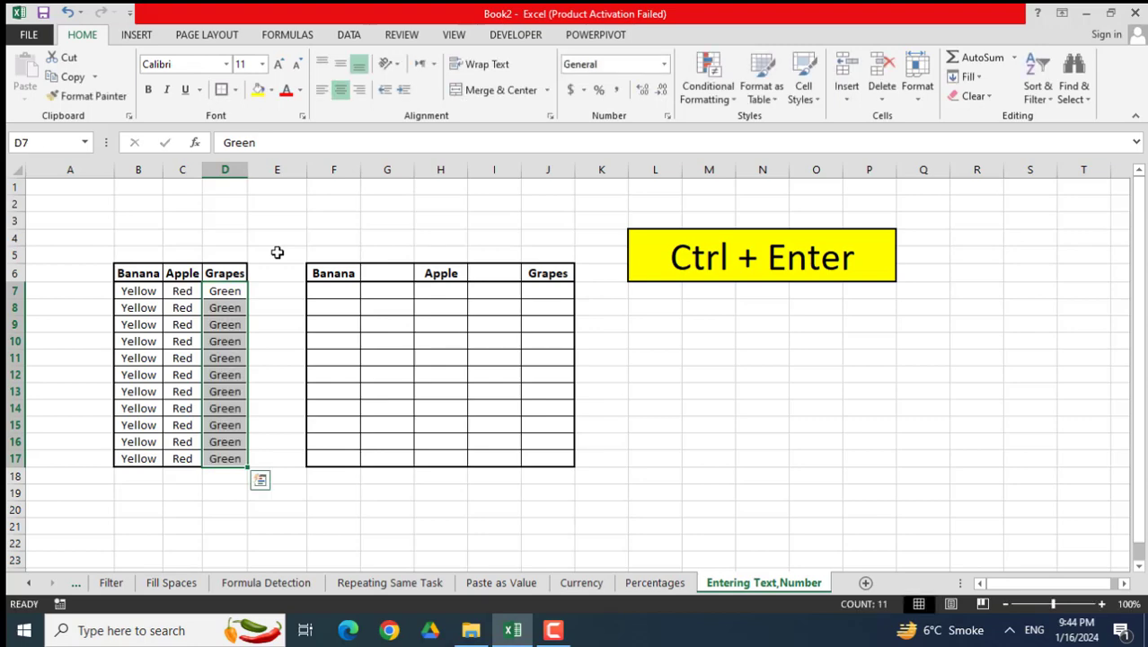
{"action": "left_click", "coordinate": [309, 357]}
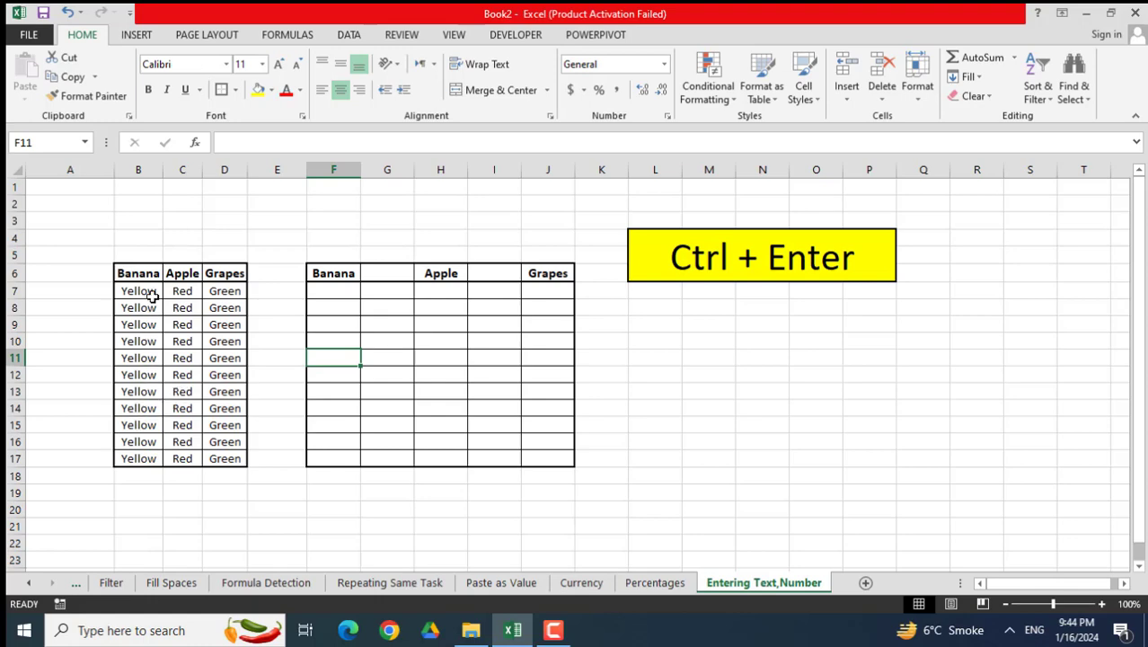
{"action": "left_click", "coordinate": [338, 292]}
{"action": "left_click", "coordinate": [440, 295]}
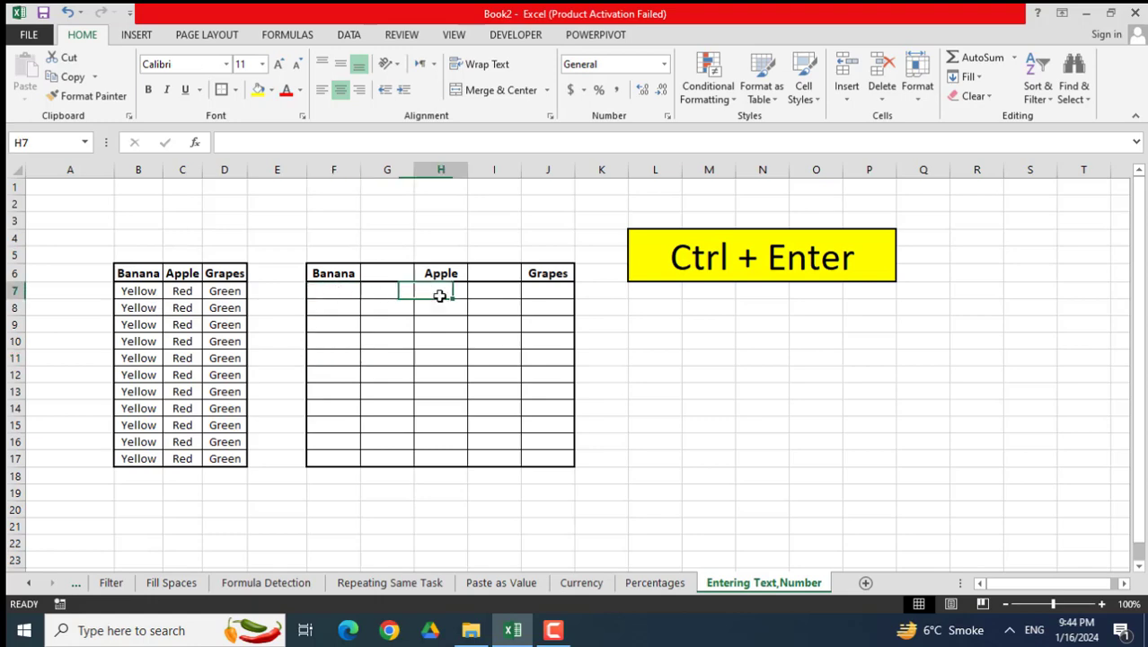
{"action": "left_click", "coordinate": [557, 291]}
{"action": "left_click", "coordinate": [548, 406]}
{"action": "left_click", "coordinate": [550, 456]}
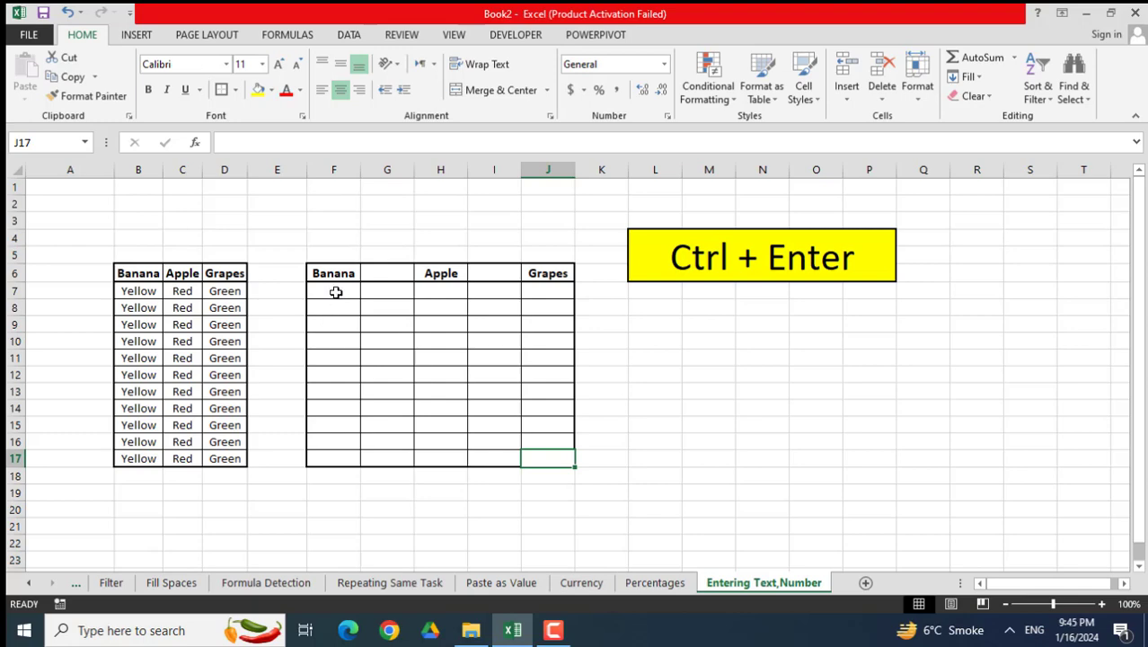
Select the blank Banana, Apple and Grapes cells F7:F17, H7:H17 and J7:J17 together in the second table
{"action": "left_click_drag", "start_coordinate": [335, 292], "coordinate": [345, 457]}
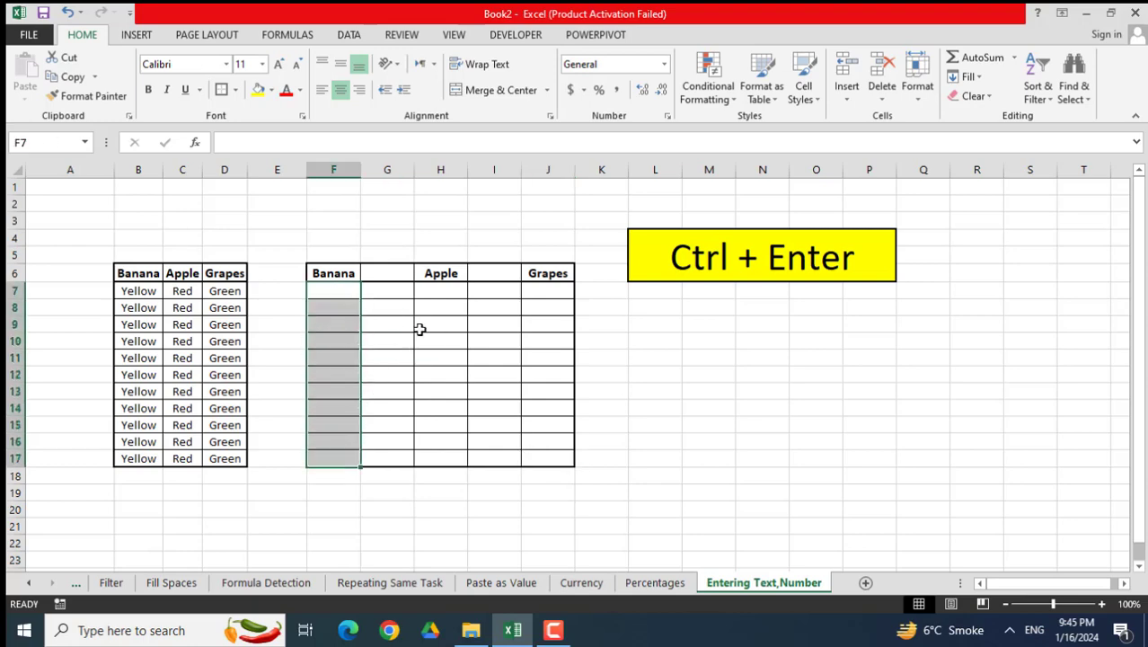
{"action": "left_click_drag", "start_coordinate": [448, 299], "coordinate": [441, 456], "text": "ctrl"}
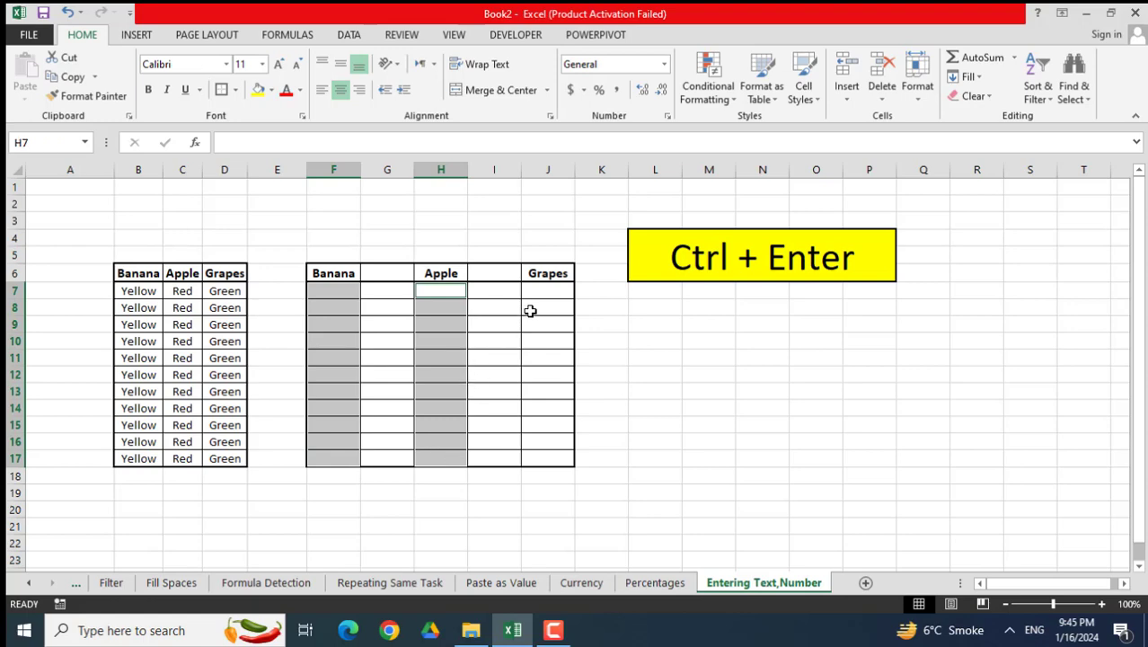
{"action": "left_click_drag", "start_coordinate": [547, 290], "coordinate": [553, 454], "text": "ctrl"}
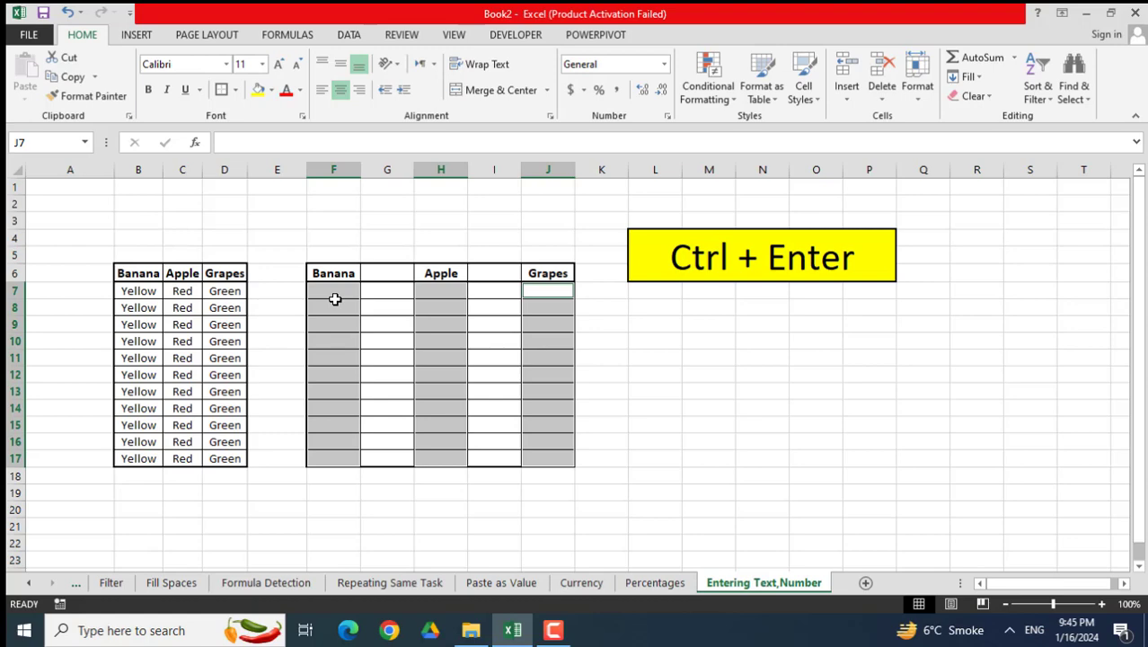
Try entering "Yellow" in the selected cells of the second table, and undo the entry
{"action": "type", "text": "Yellow"}
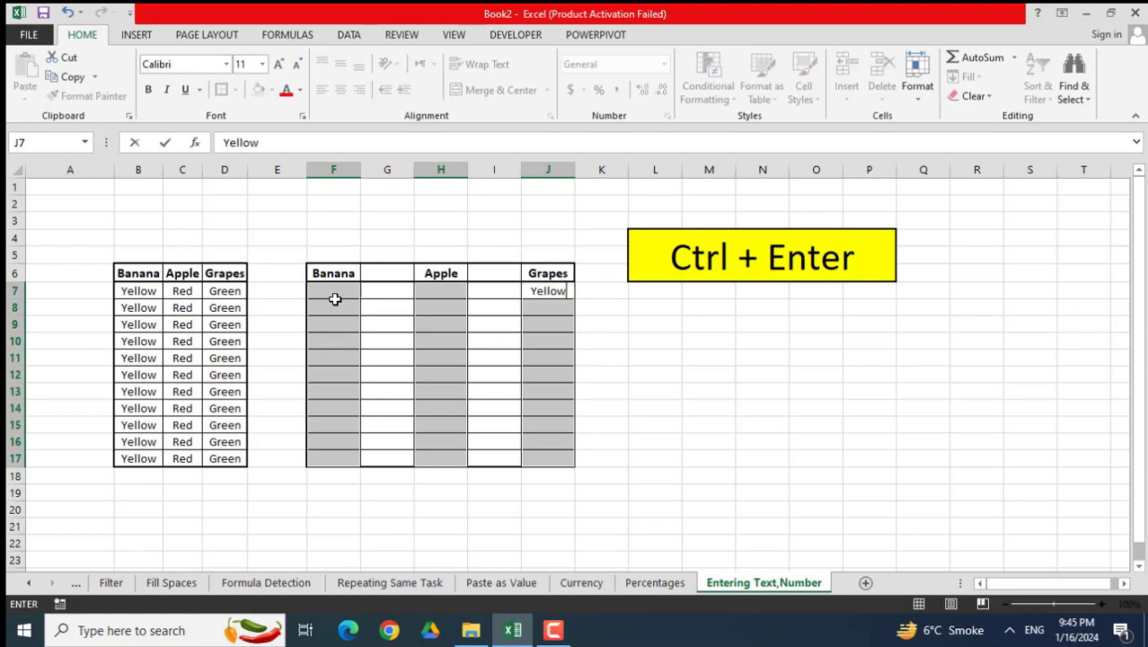
{"action": "key", "text": "Return"}
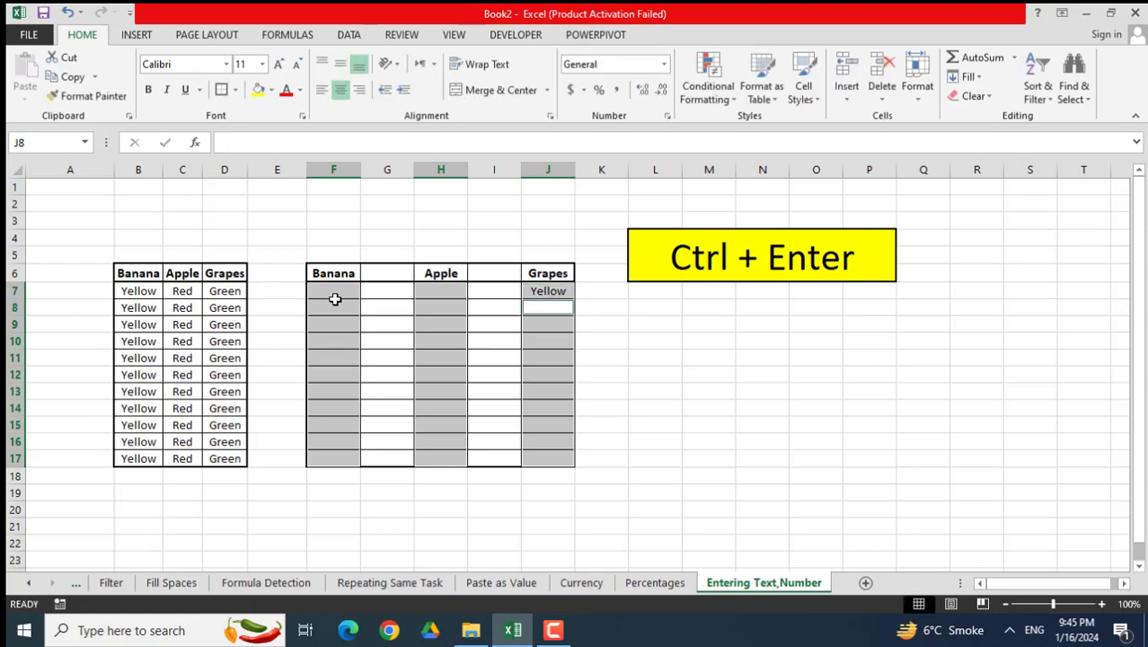
{"action": "key", "text": "Up"}
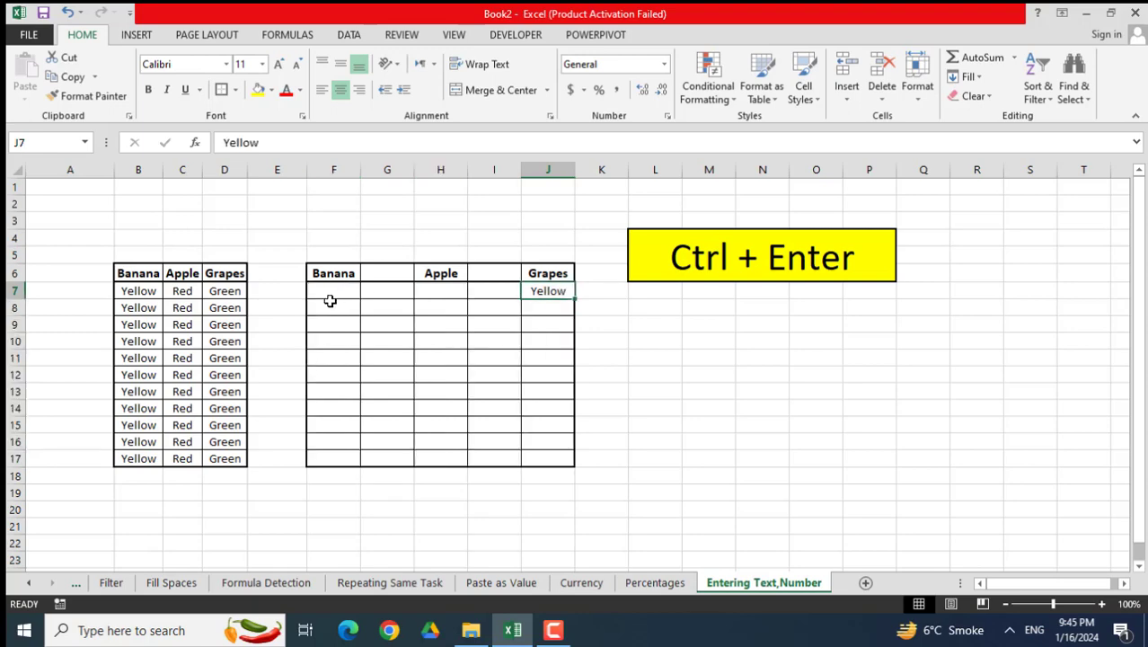
{"action": "key", "text": "ctrl+z"}
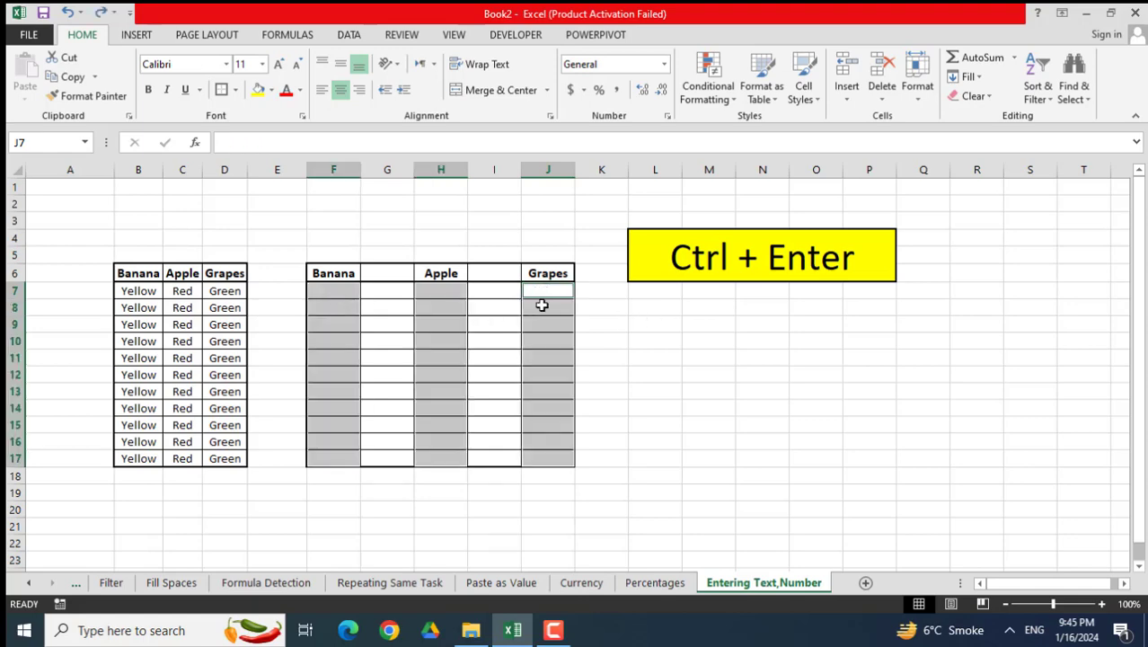
Fill all selected Banana, Apple and Grapes cells in the second table with "Yellow" in a single entry
{"action": "type", "text": "Yellow"}
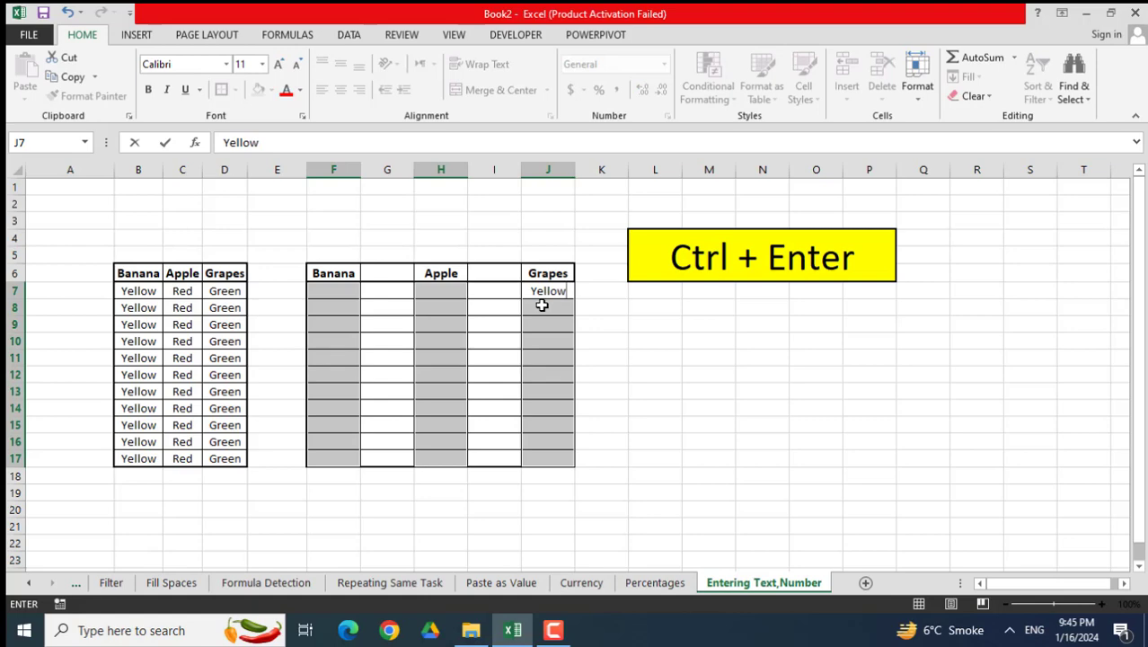
{"action": "key", "text": "ctrl+Return"}
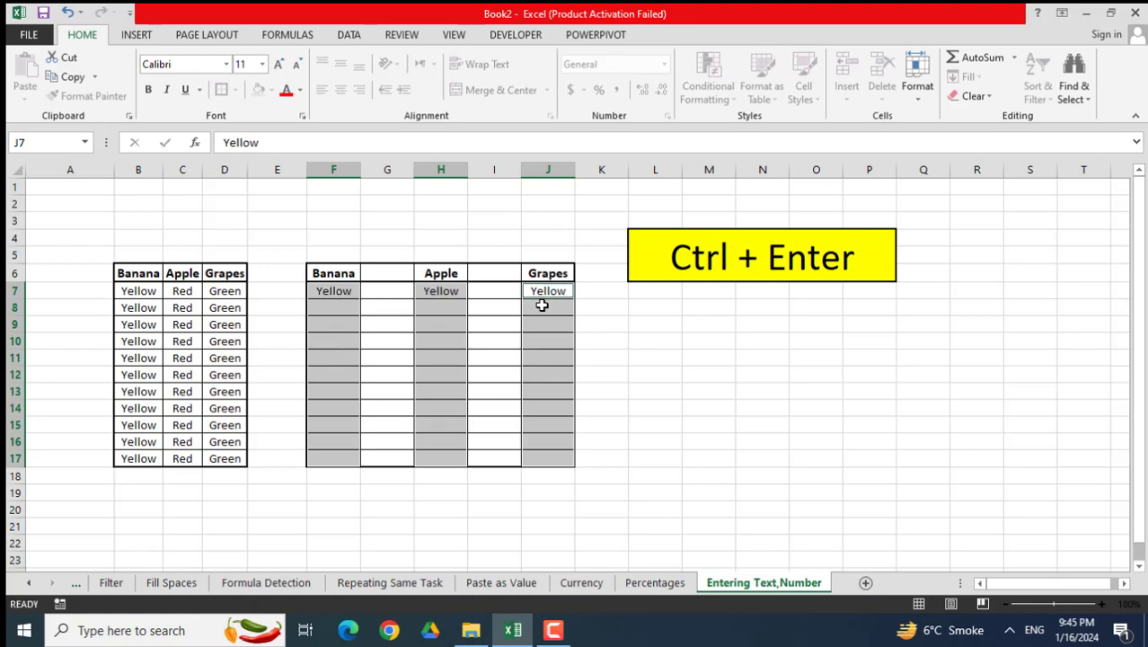